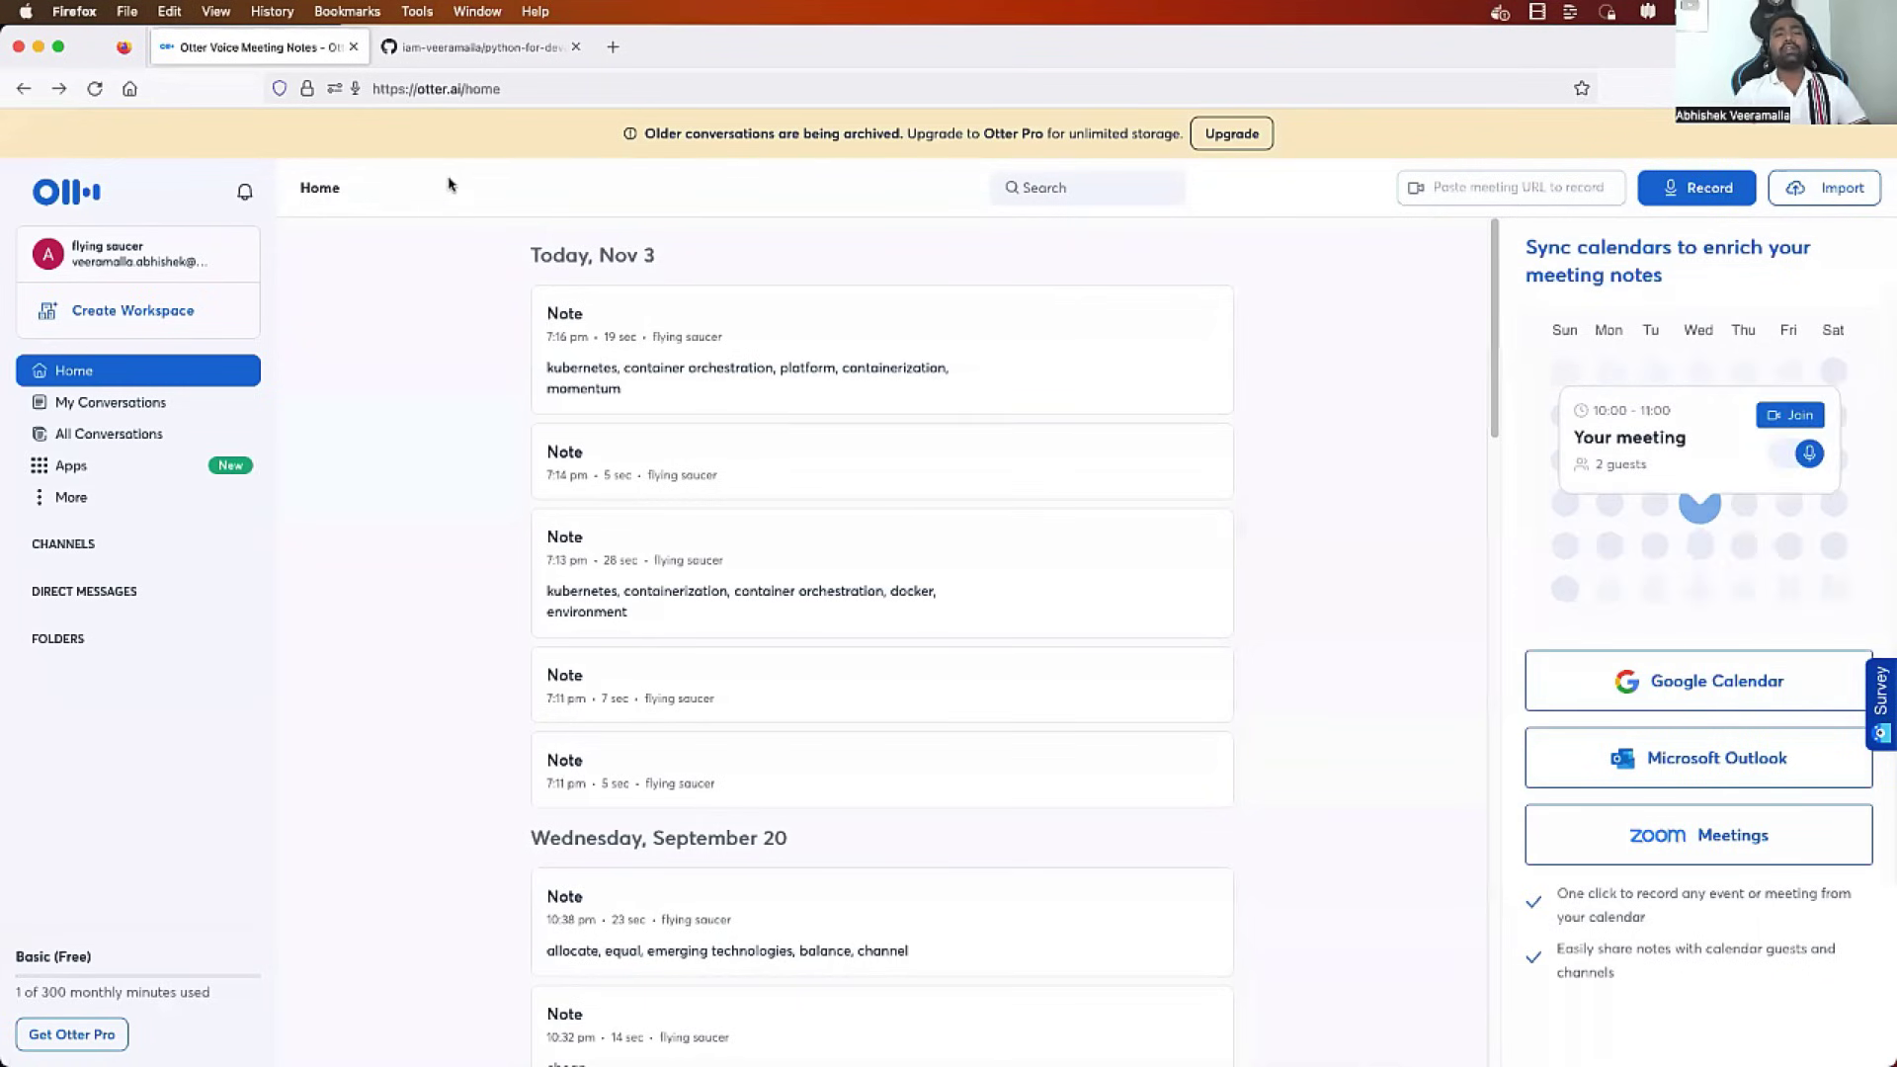
# Switch to the GitHub python-for-devops repository and scroll through its contents
pyautogui.click(471, 55)
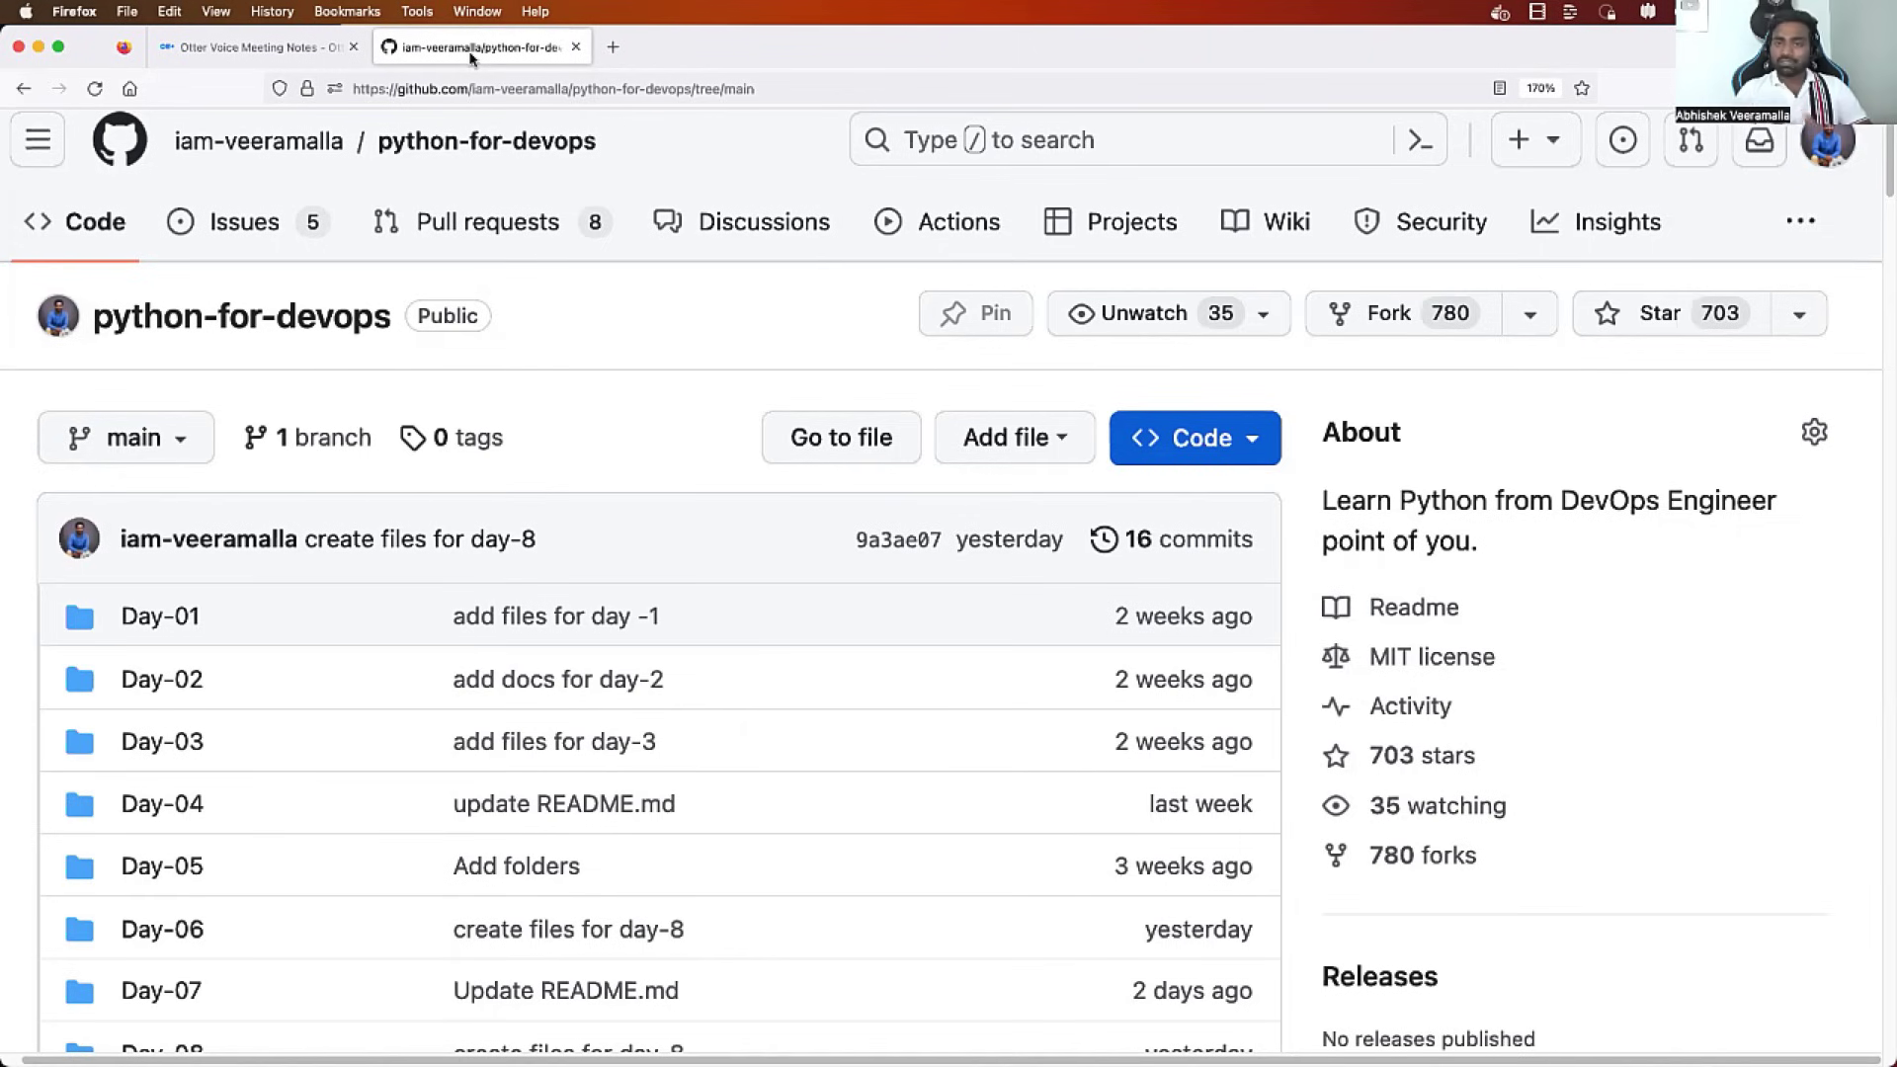
pyautogui.scroll(-5, 241, 593)
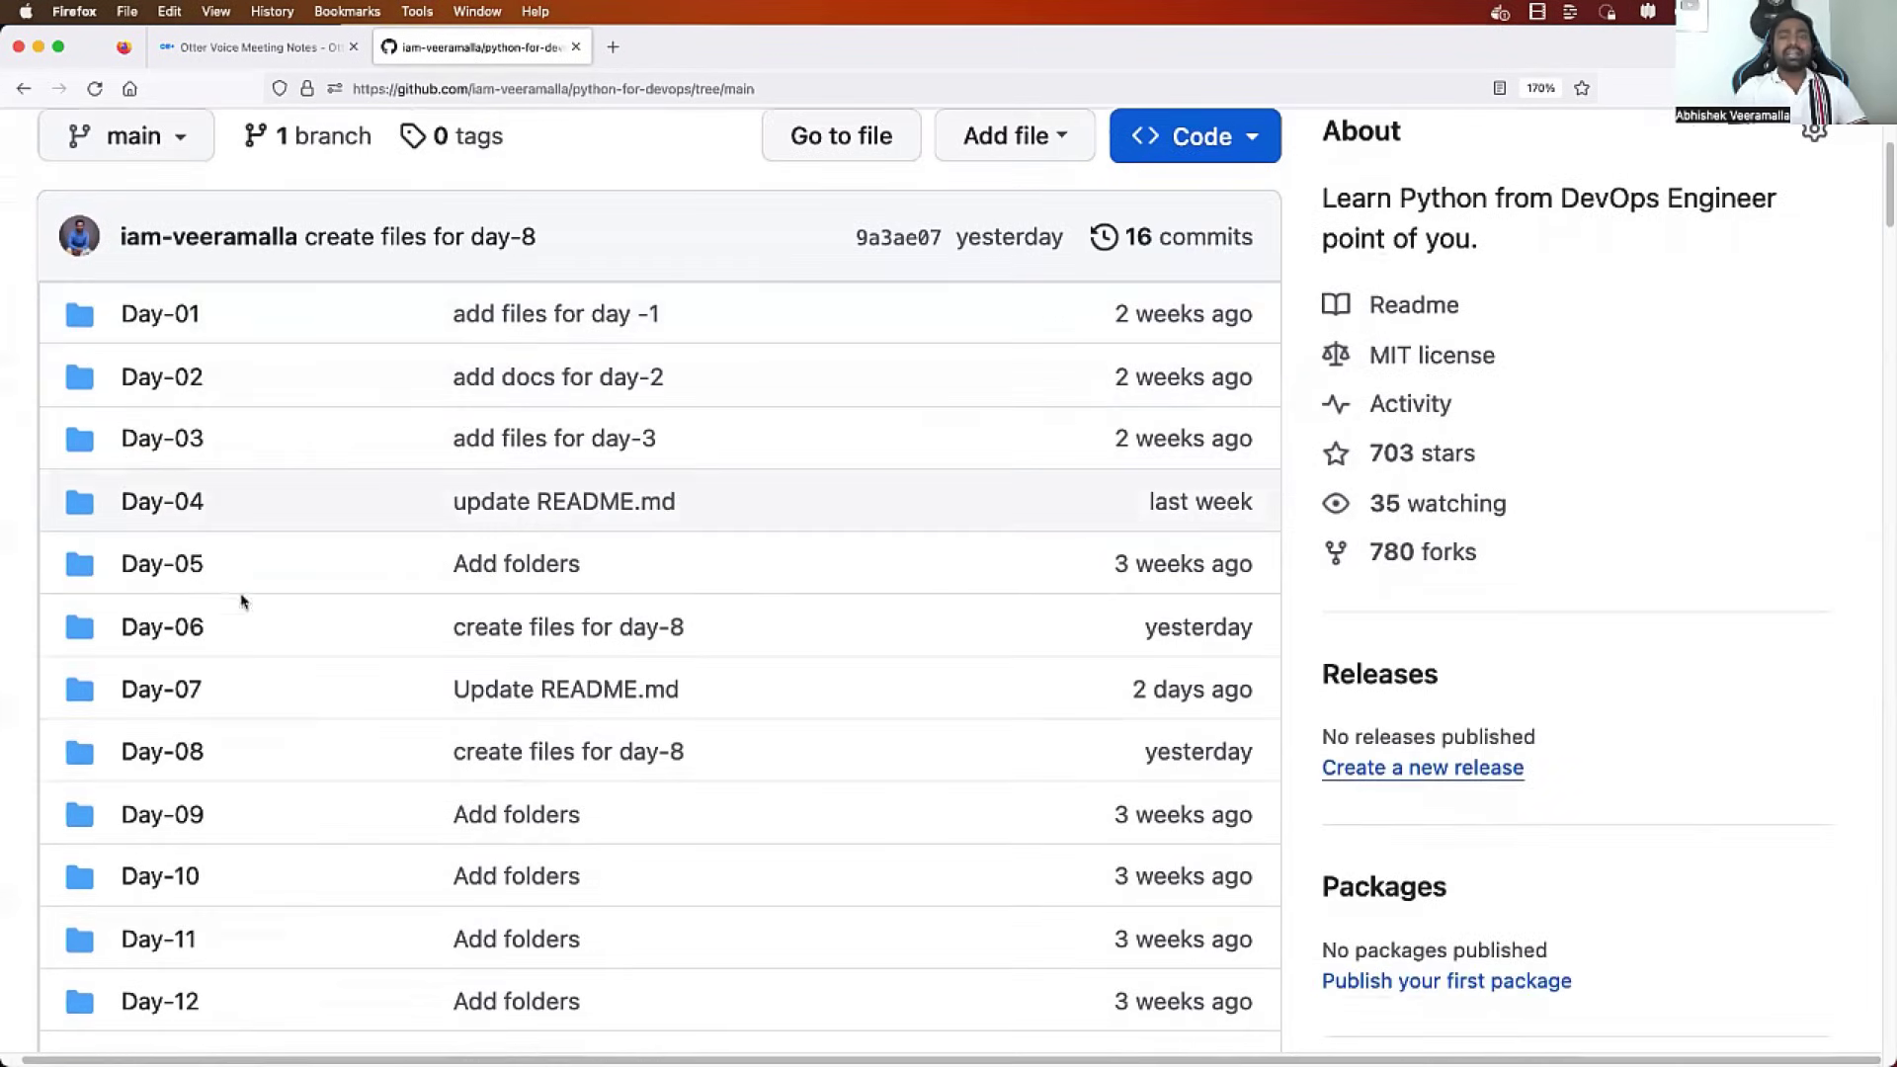
pyautogui.scroll(-20, 144, 807)
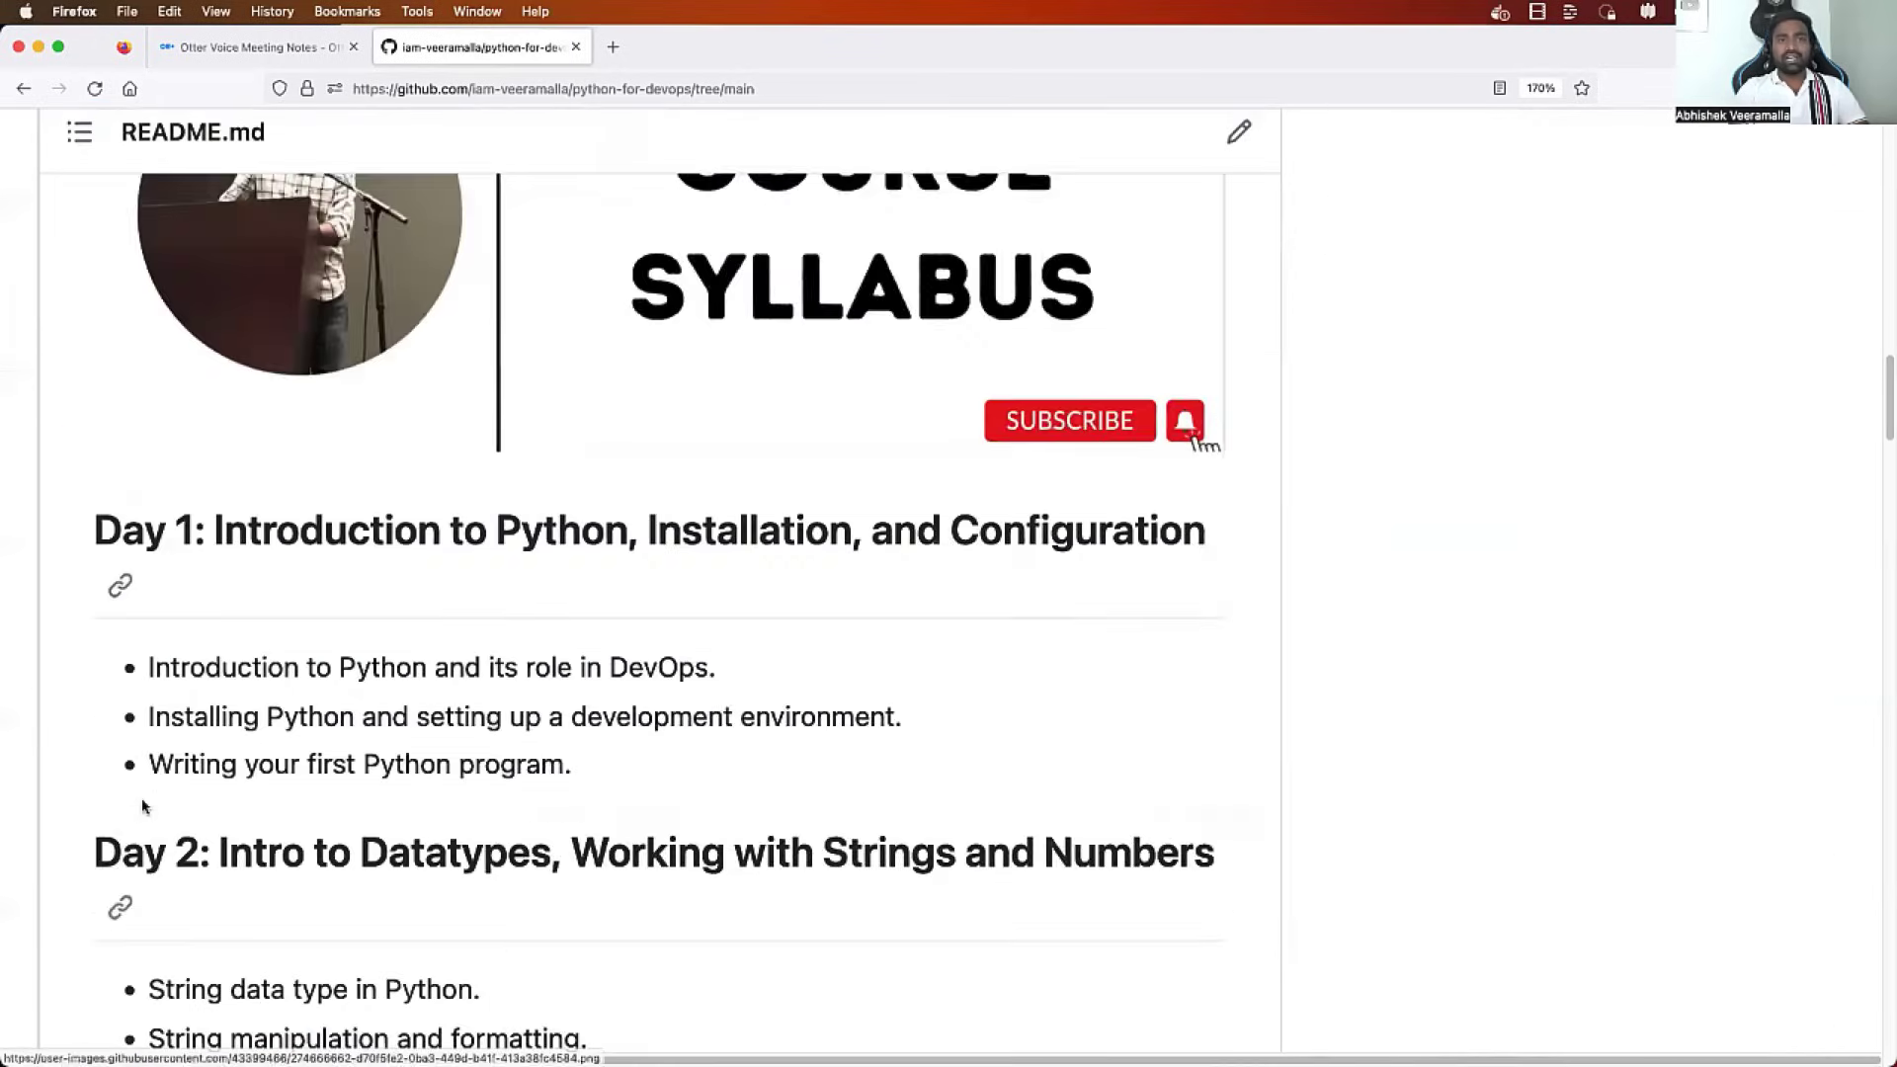
pyautogui.scroll(-15, 144, 806)
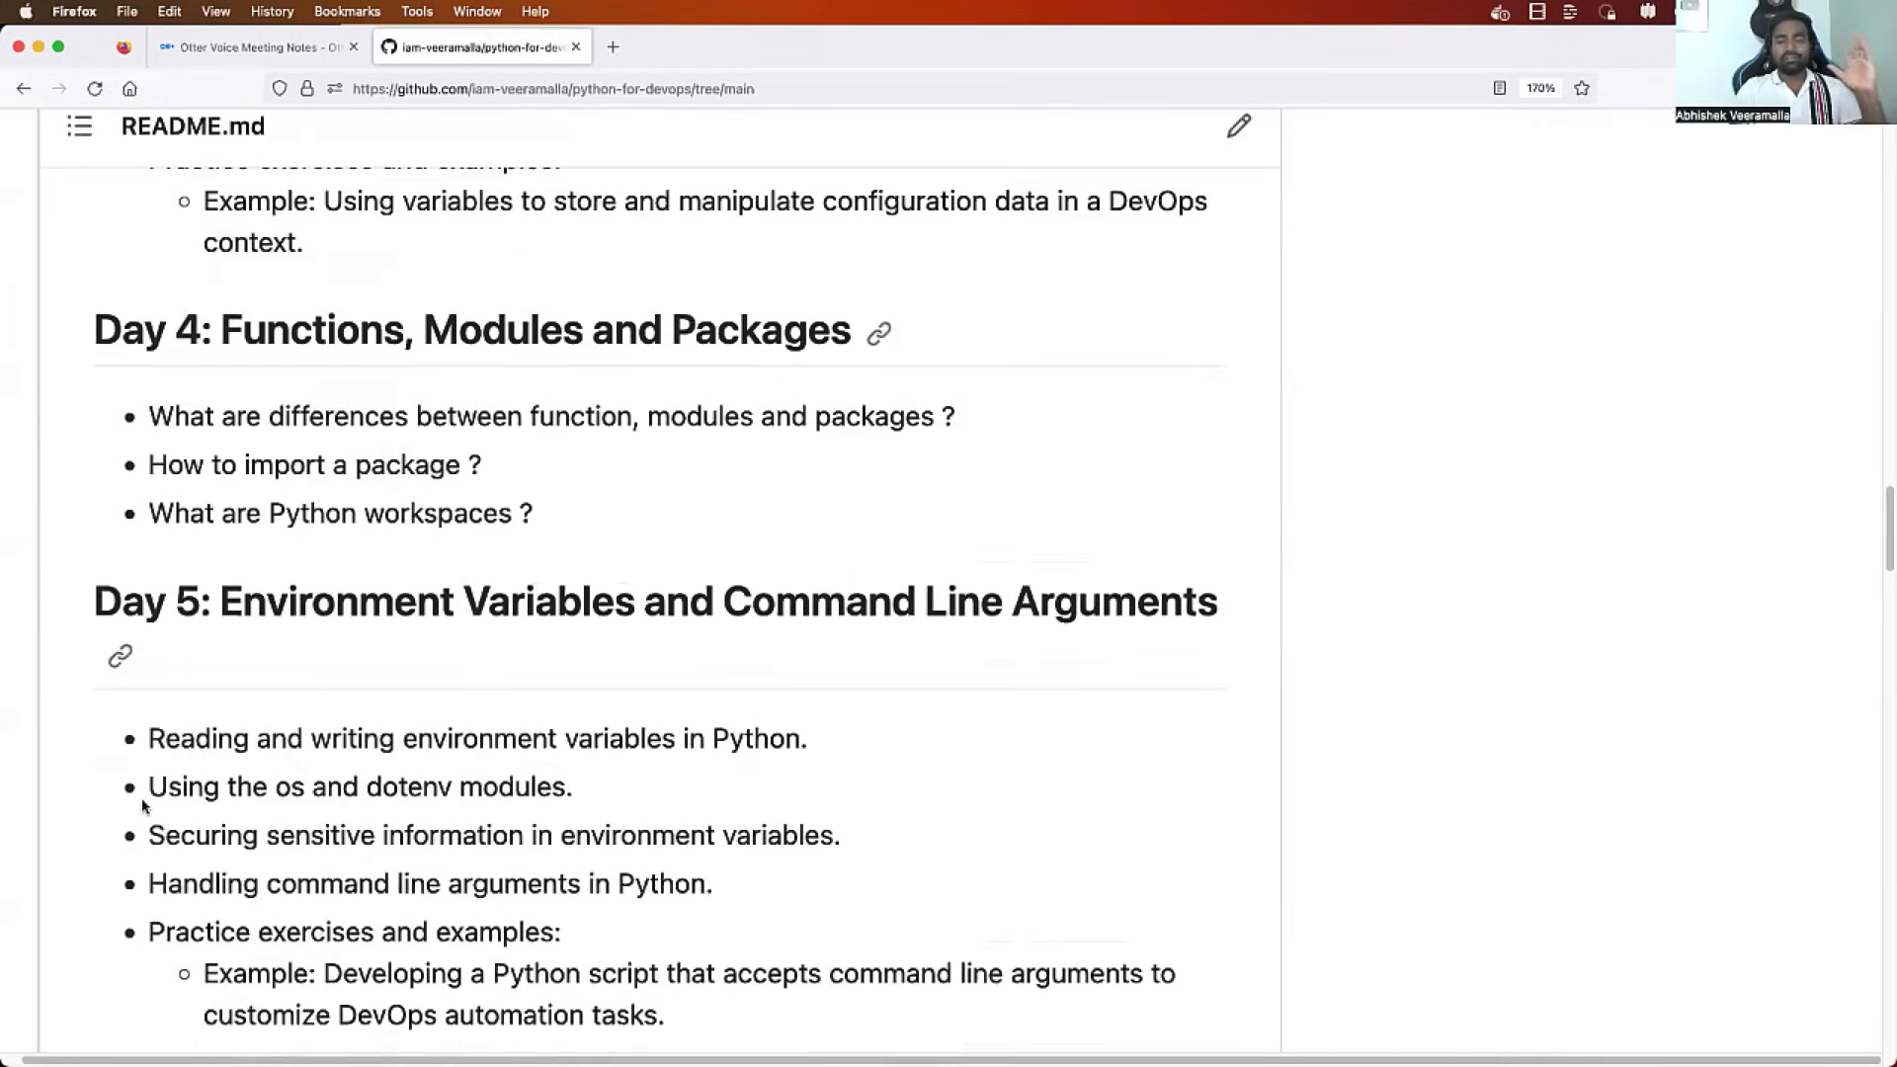
pyautogui.scroll(-9, 143, 806)
pyautogui.scroll(15, 144, 806)
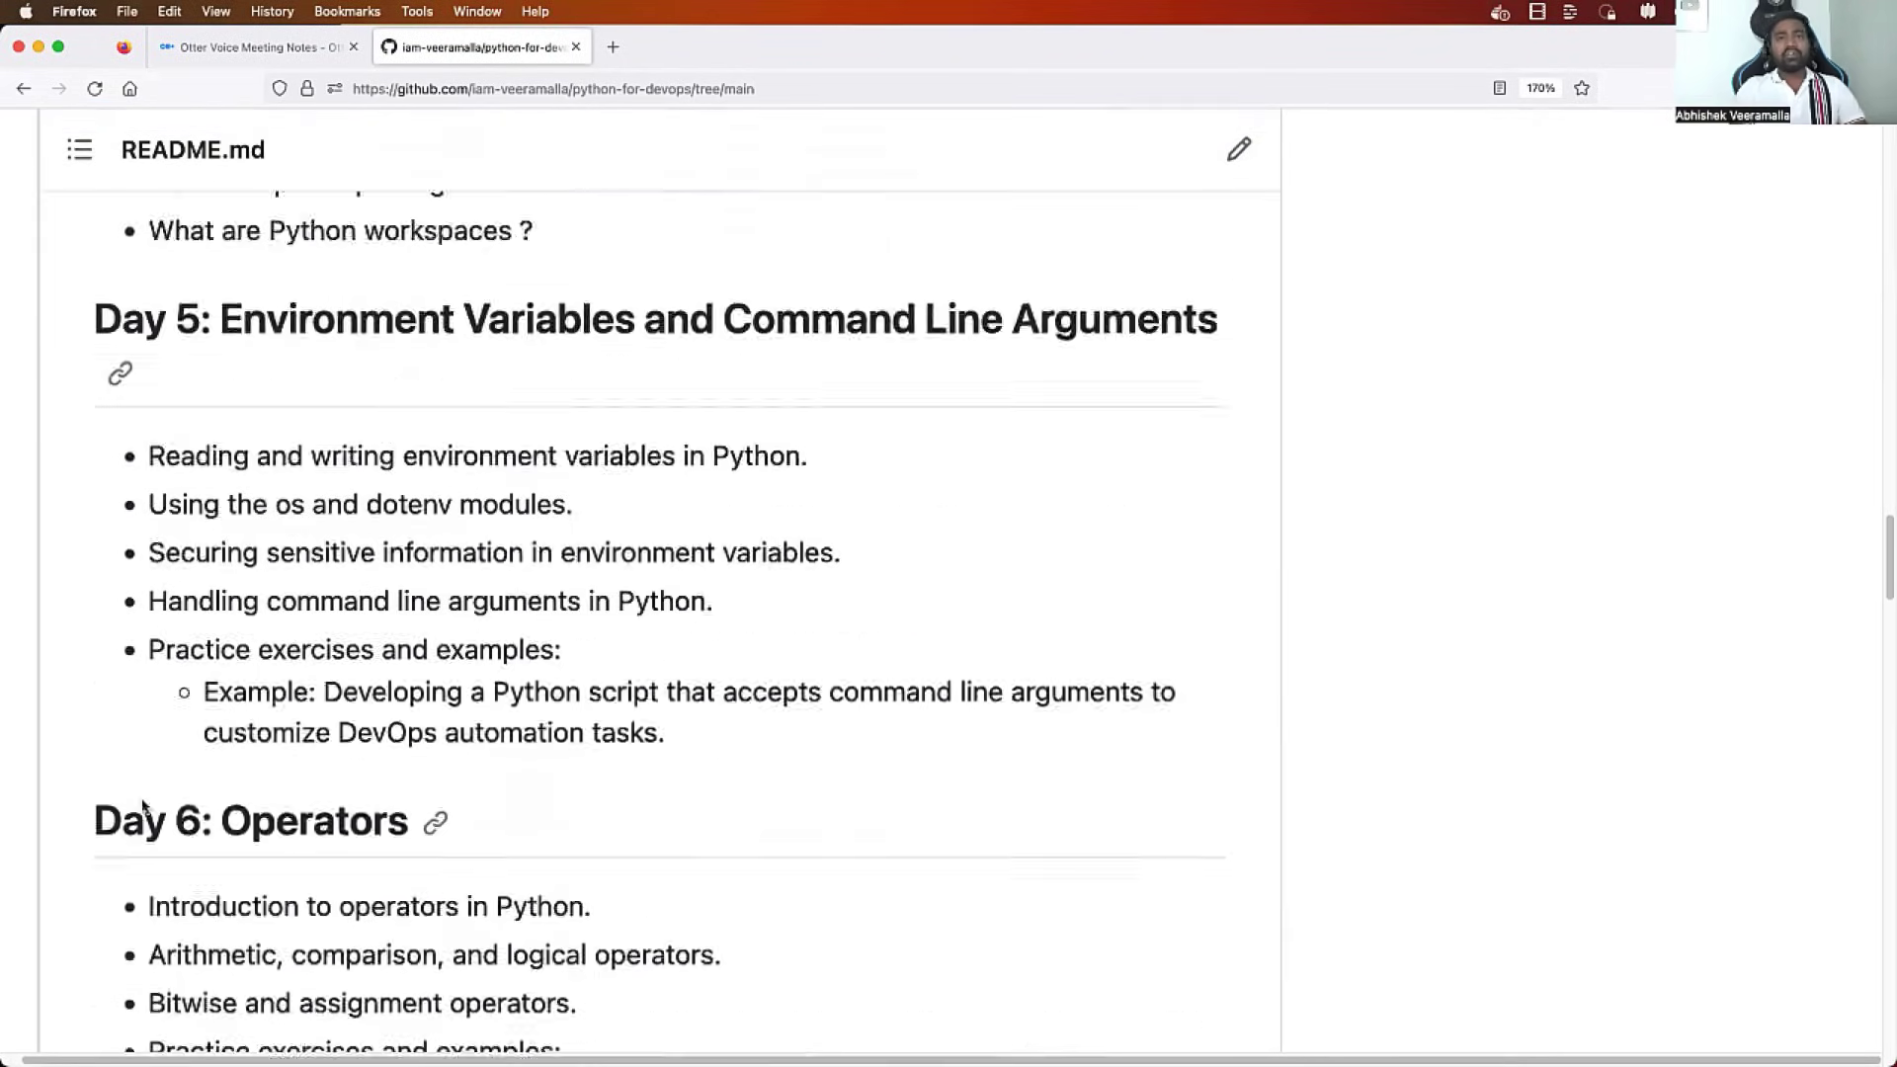
pyautogui.scroll(20, 143, 807)
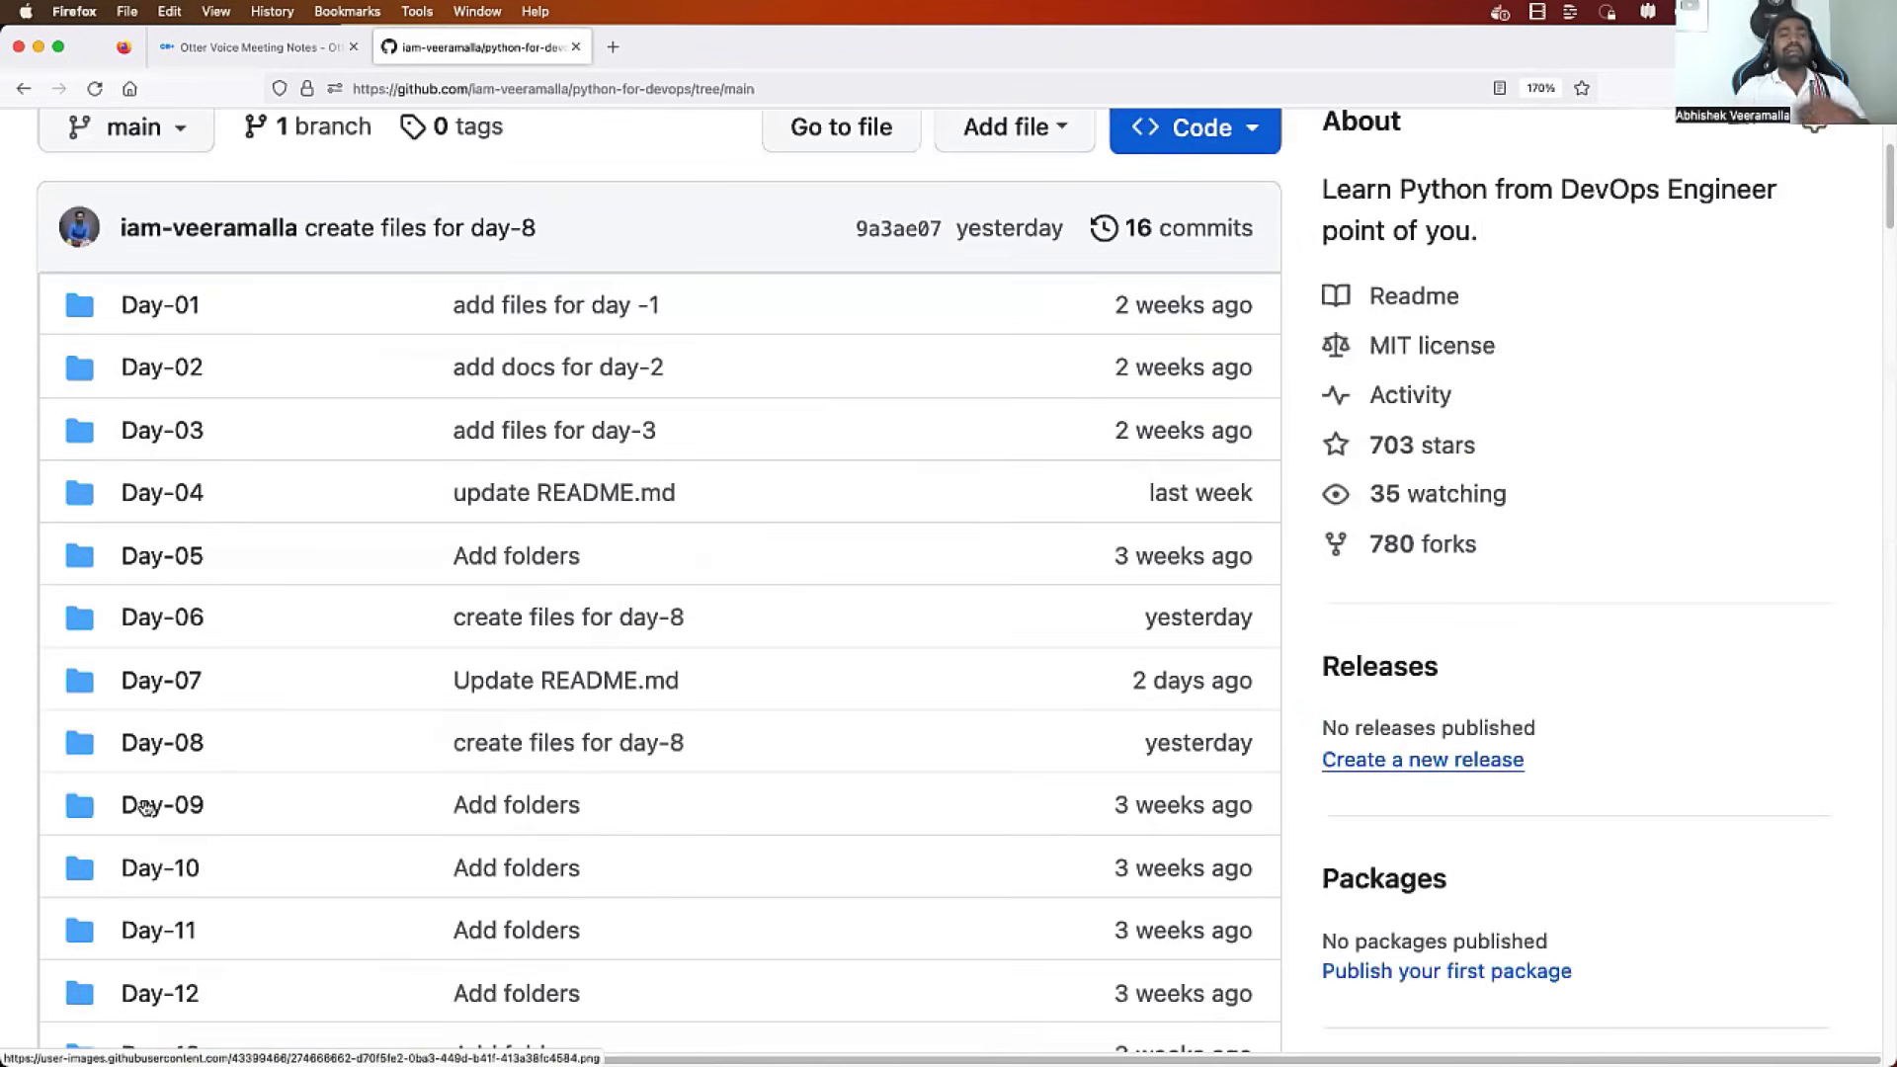
pyautogui.scroll(-12, 144, 806)
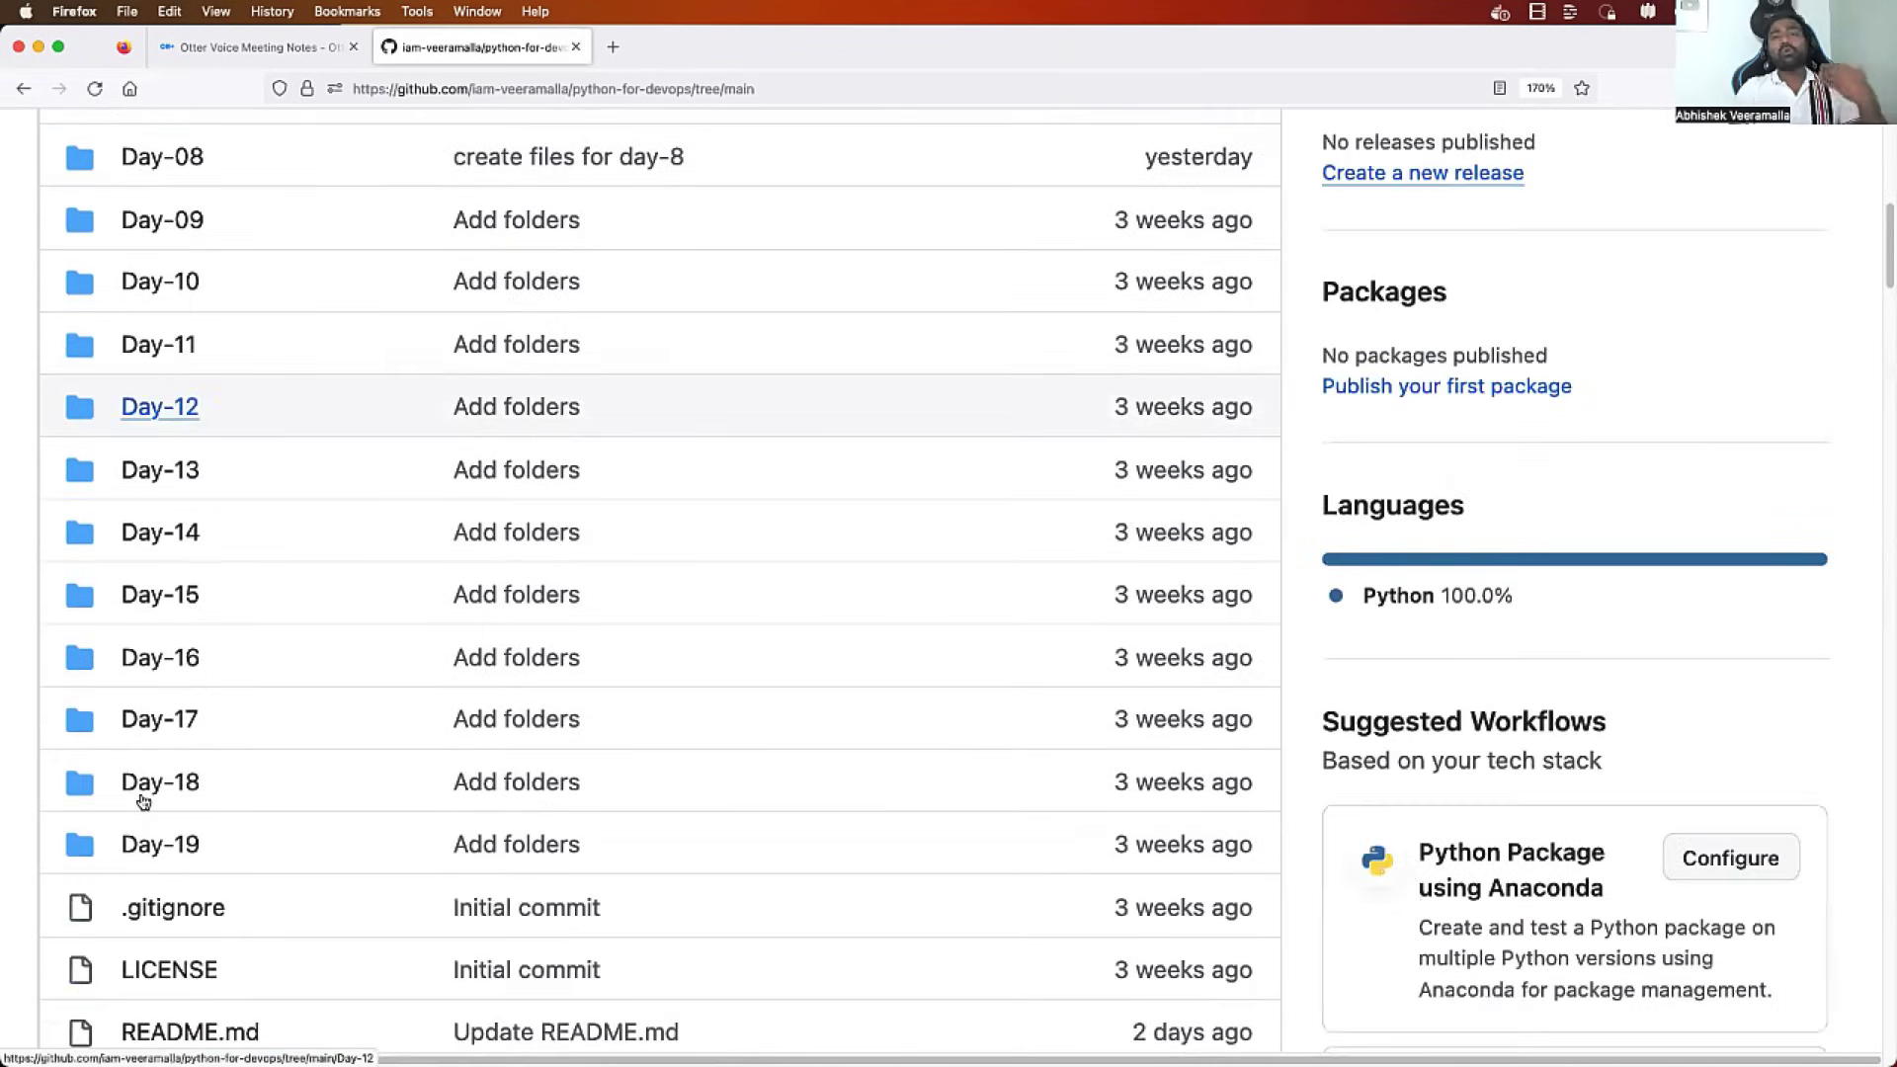
pyautogui.scroll(14, 143, 802)
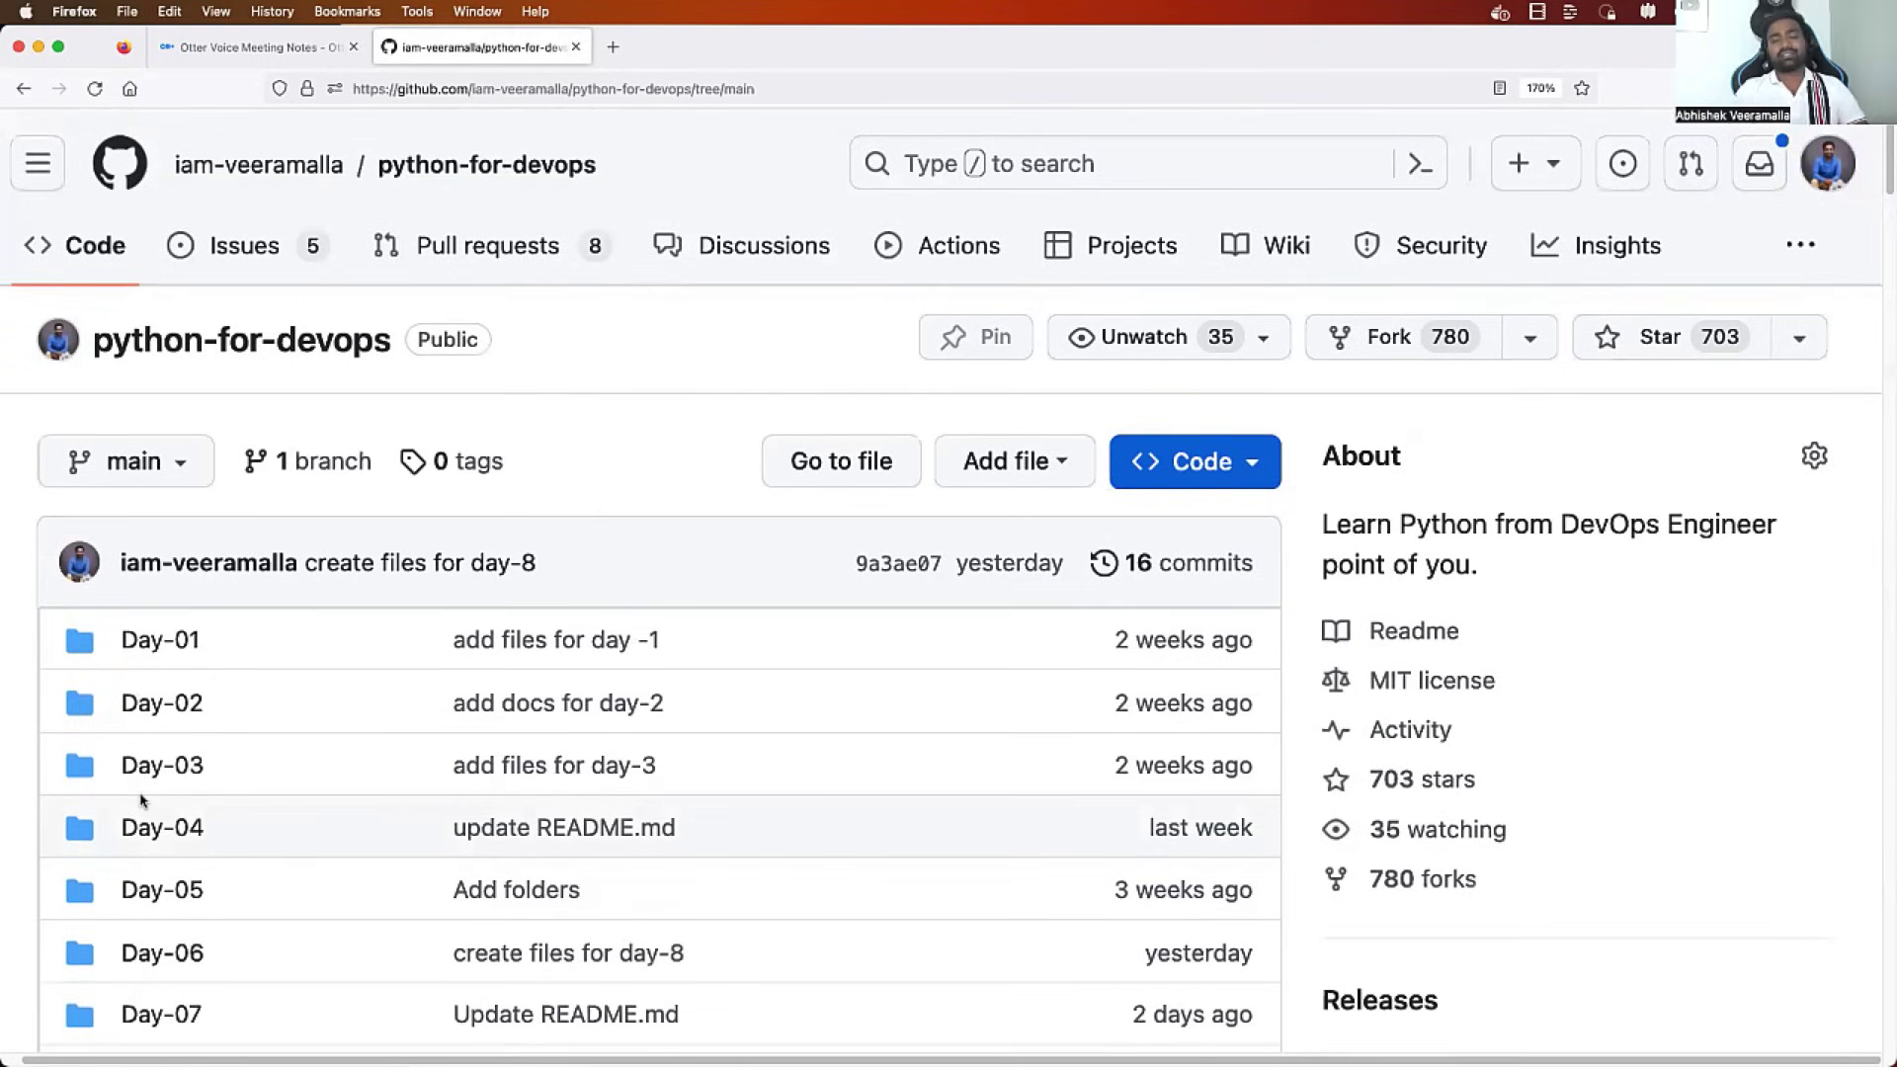
pyautogui.scroll(-4, 191, 513)
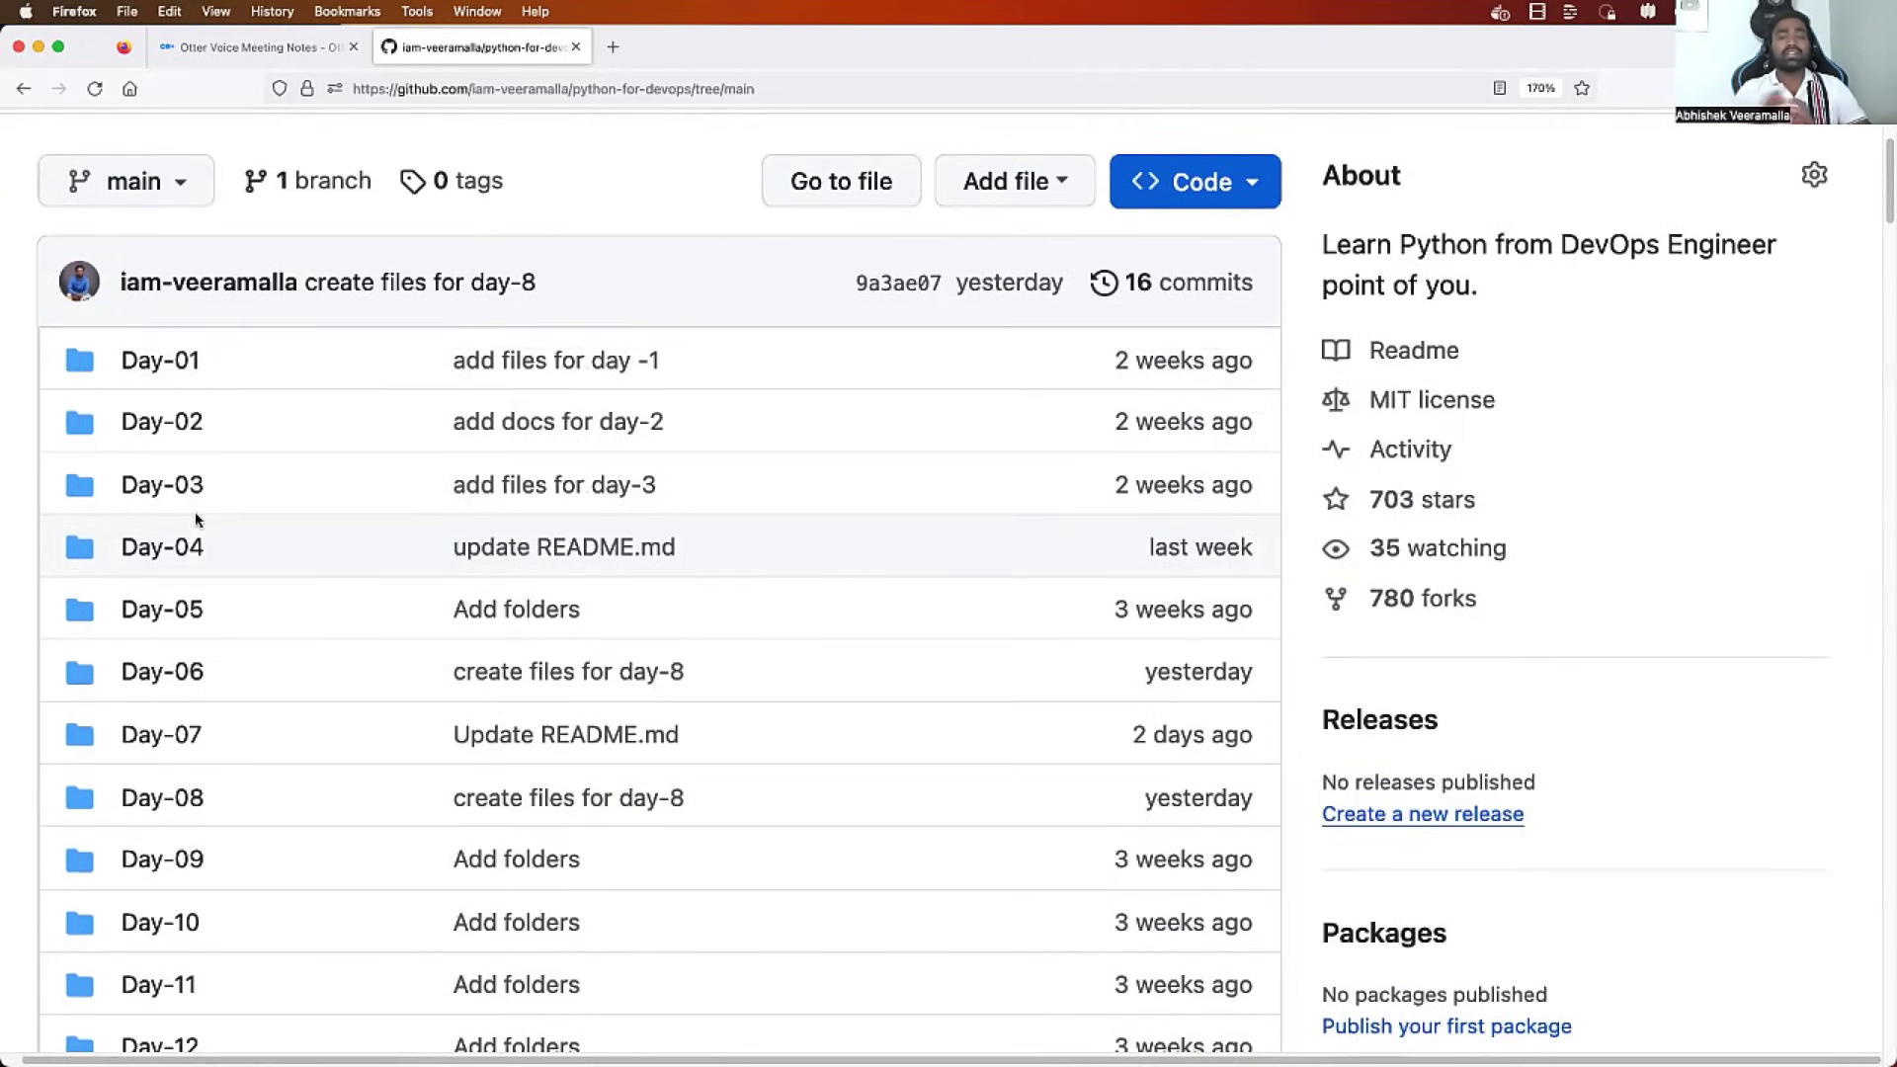
pyautogui.scroll(-4, 196, 520)
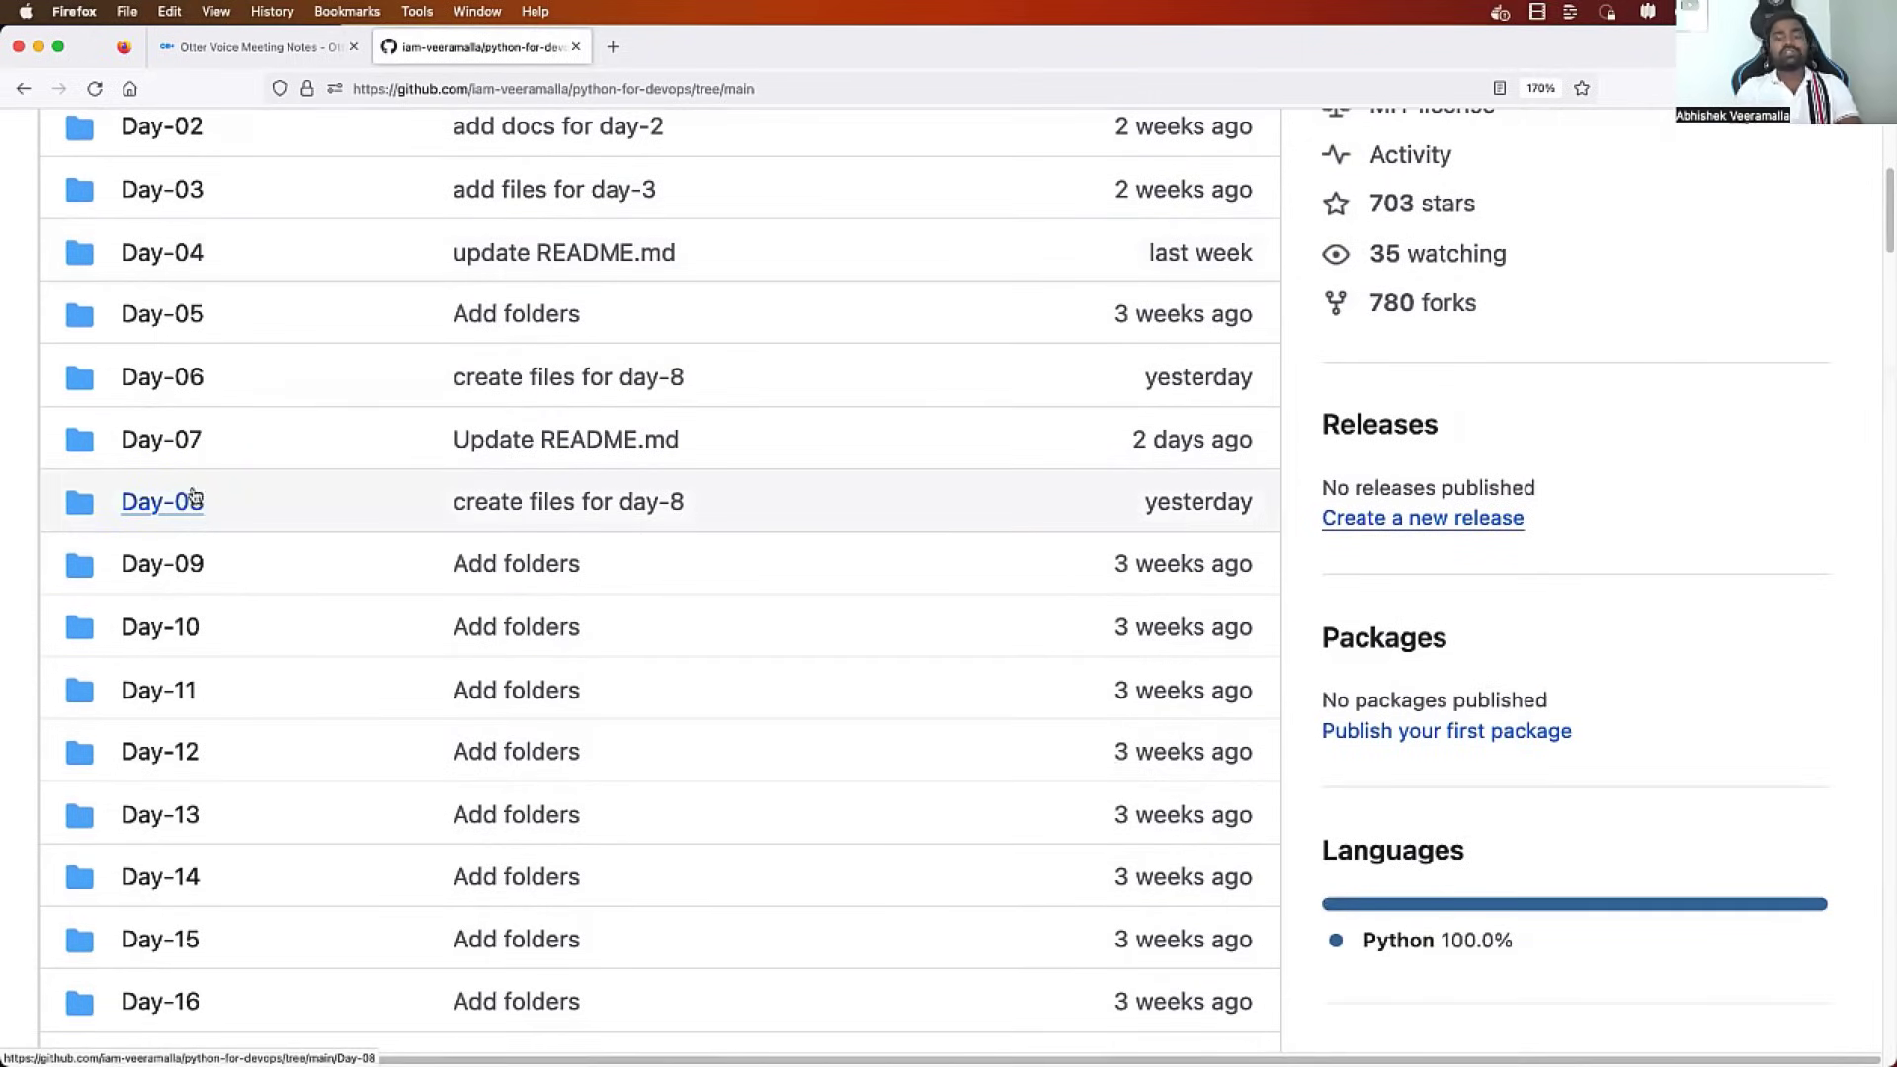
# Start a new Otter.ai live recording note, glance at its sharing options, then return to GitHub
pyautogui.click(256, 44)
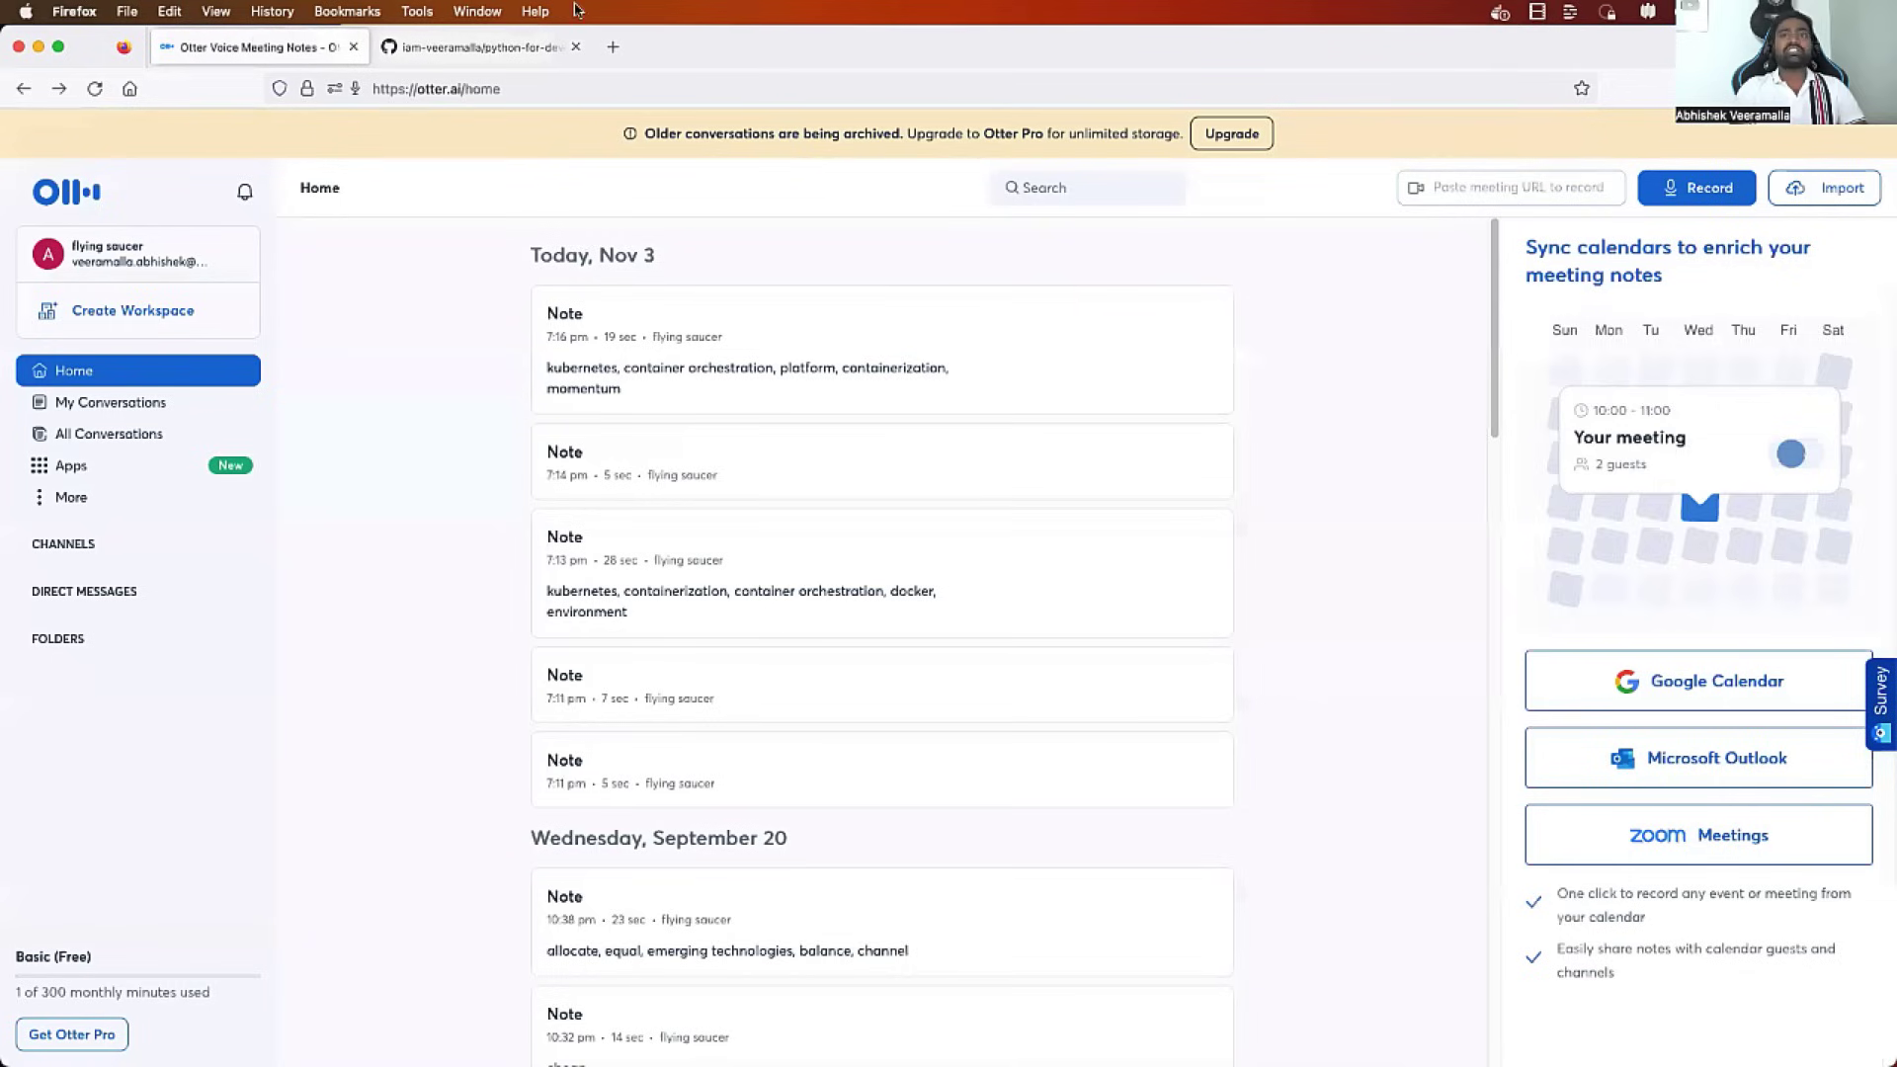
pyautogui.click(1711, 200)
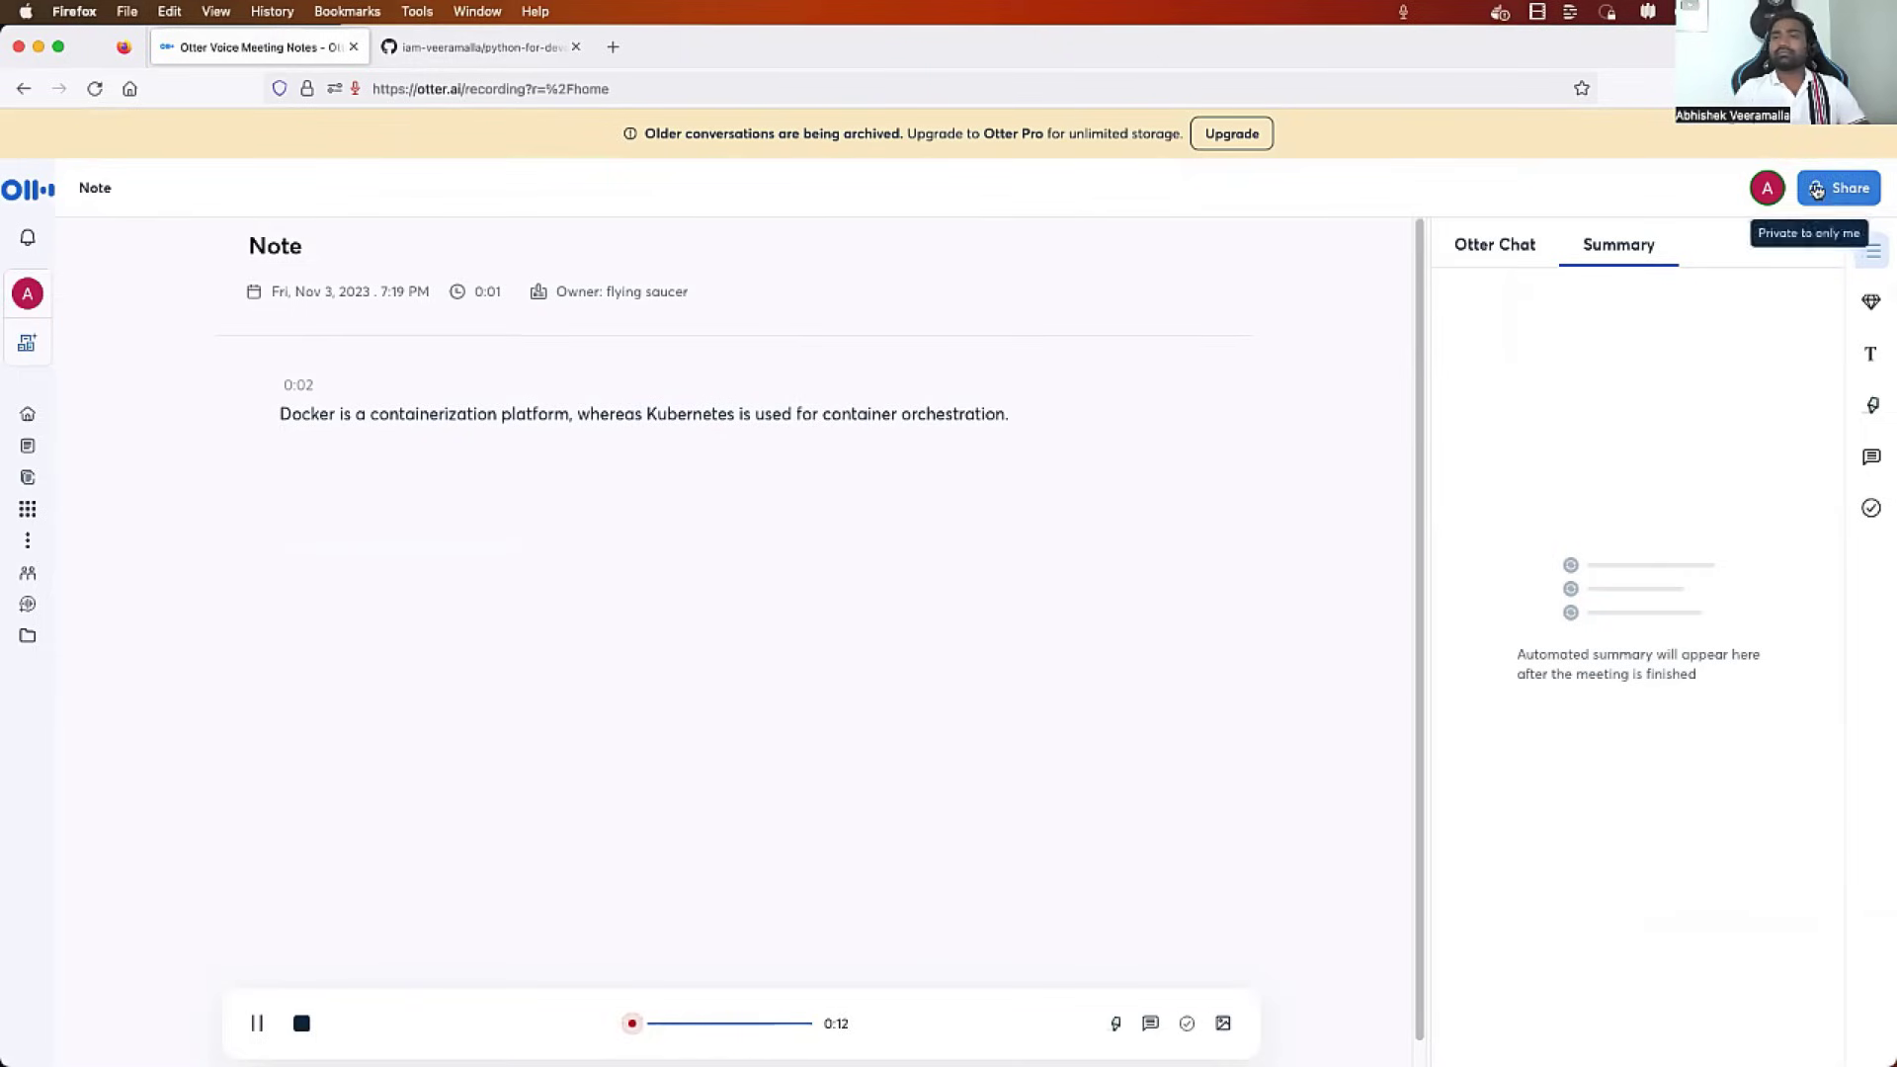
pyautogui.click(1818, 190)
pyautogui.click(1176, 440)
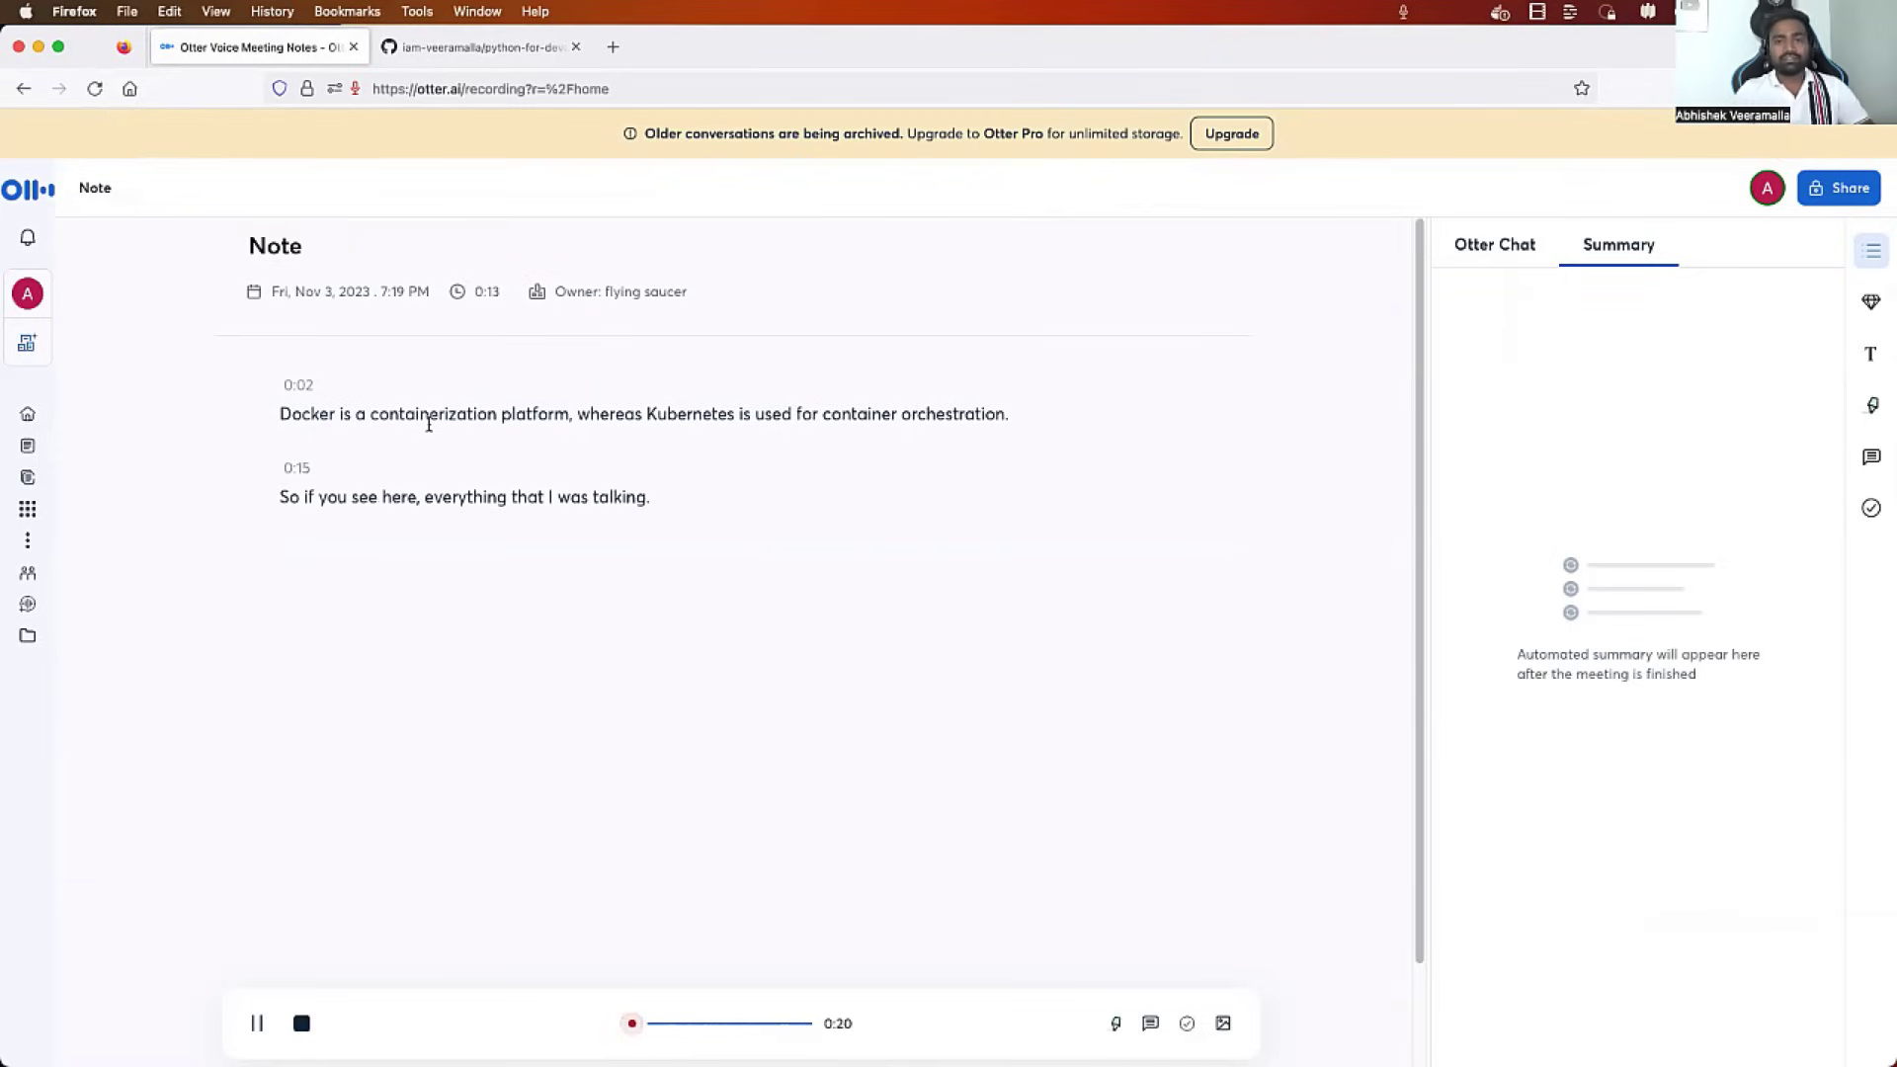
pyautogui.click(441, 48)
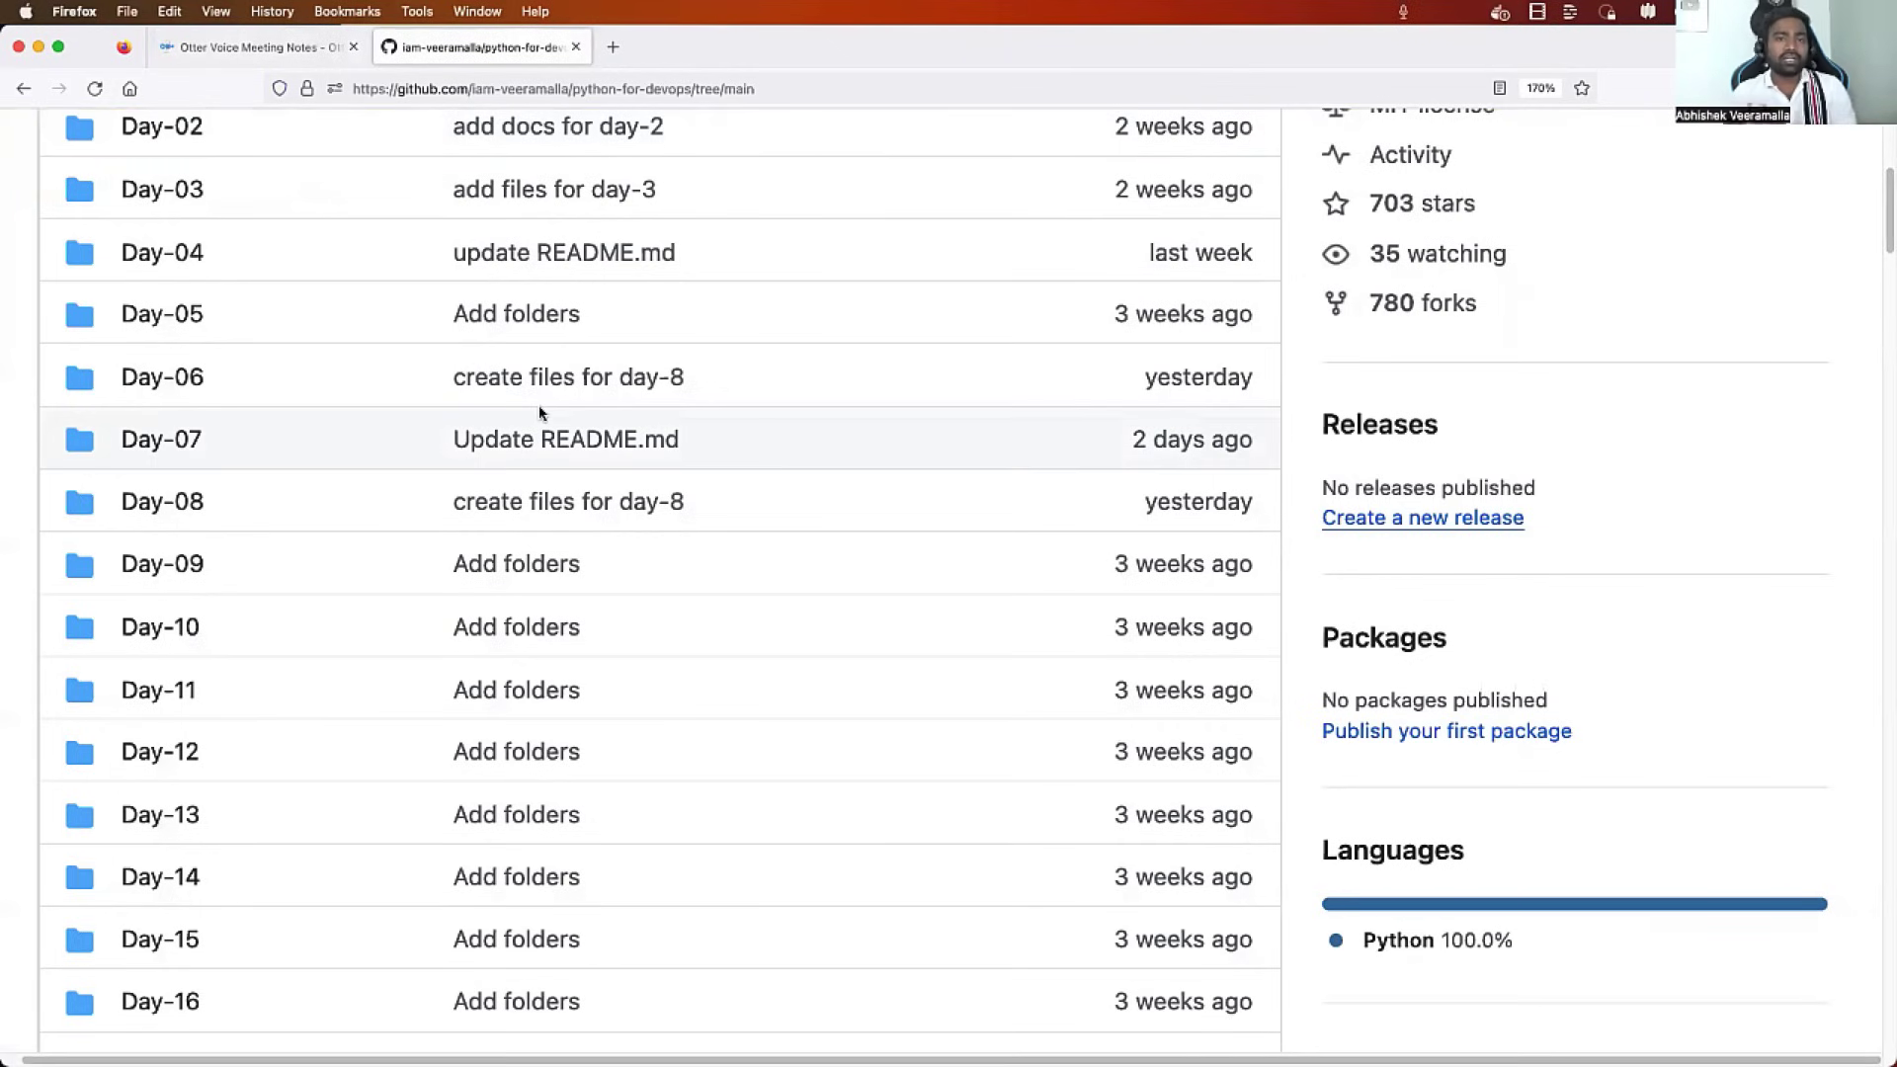
# Scroll through the python-for-devops course syllabus README
pyautogui.scroll(5, 541, 412)
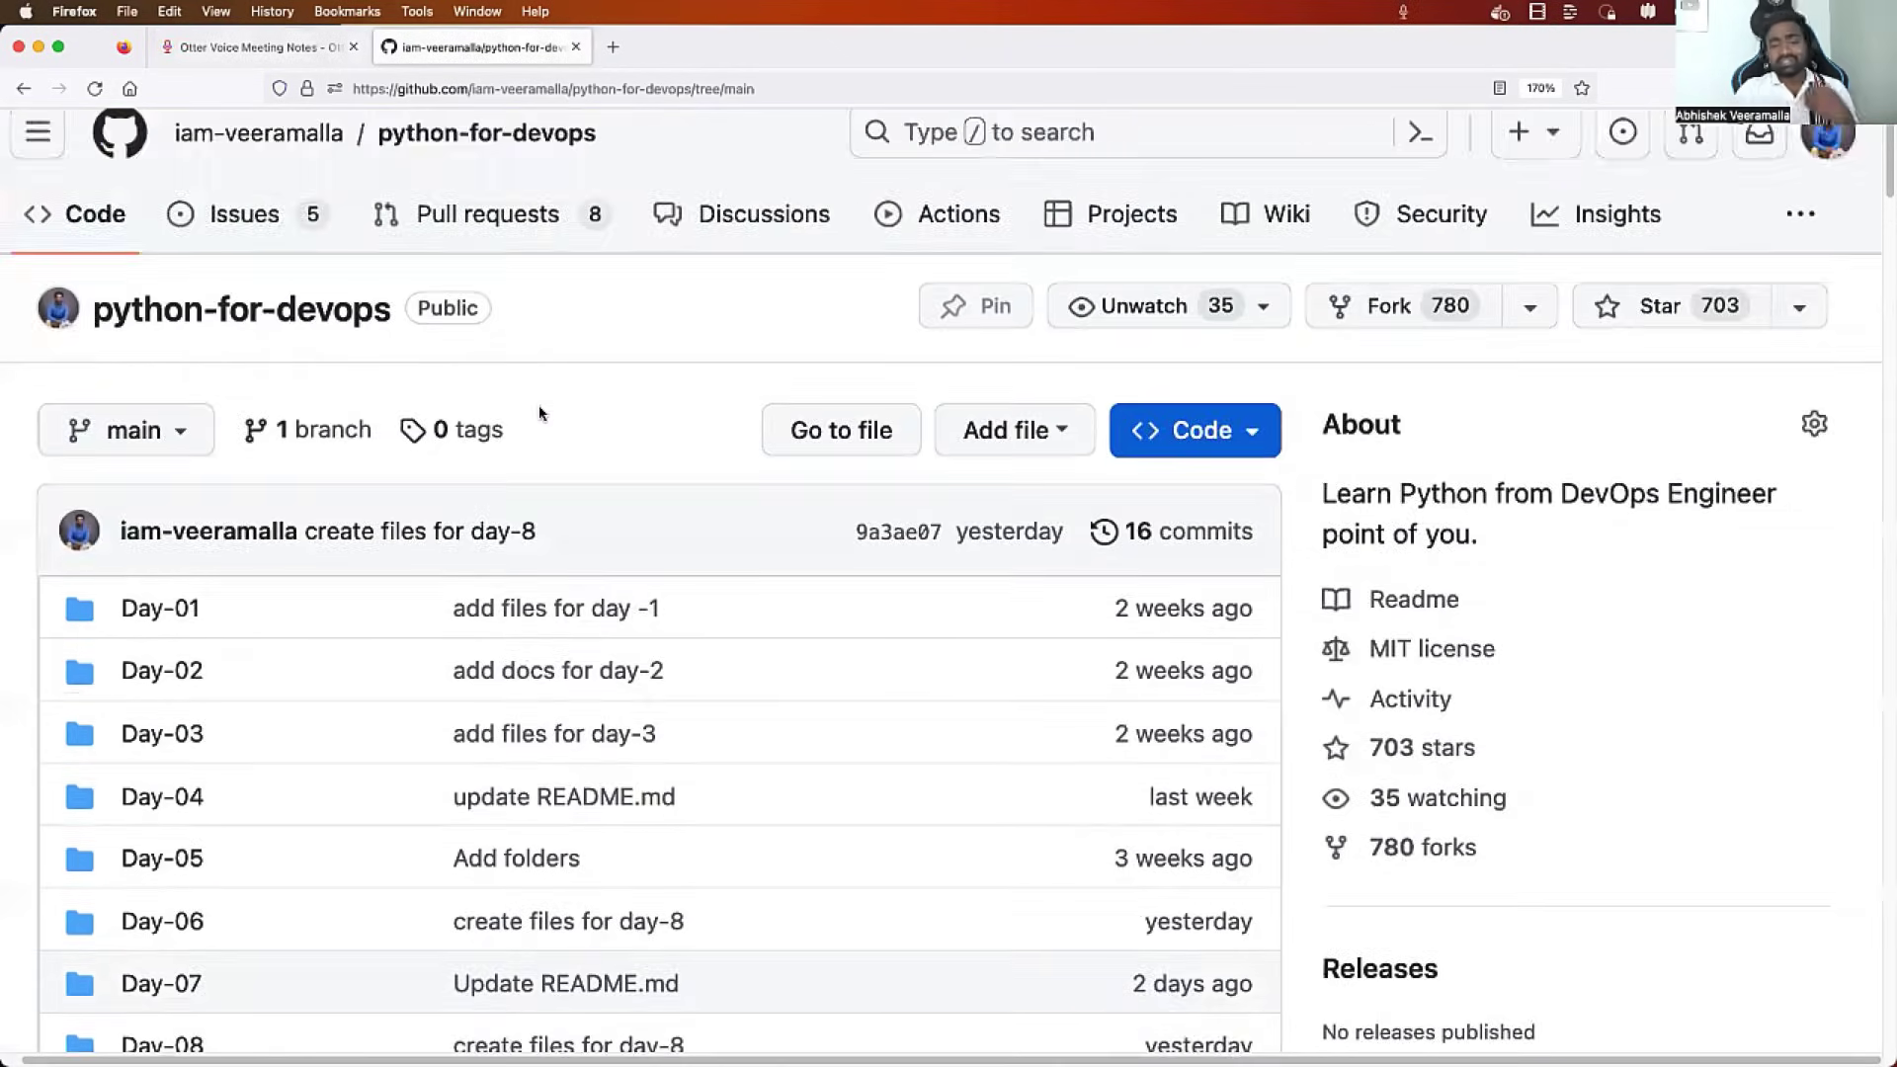
pyautogui.scroll(-10, 541, 412)
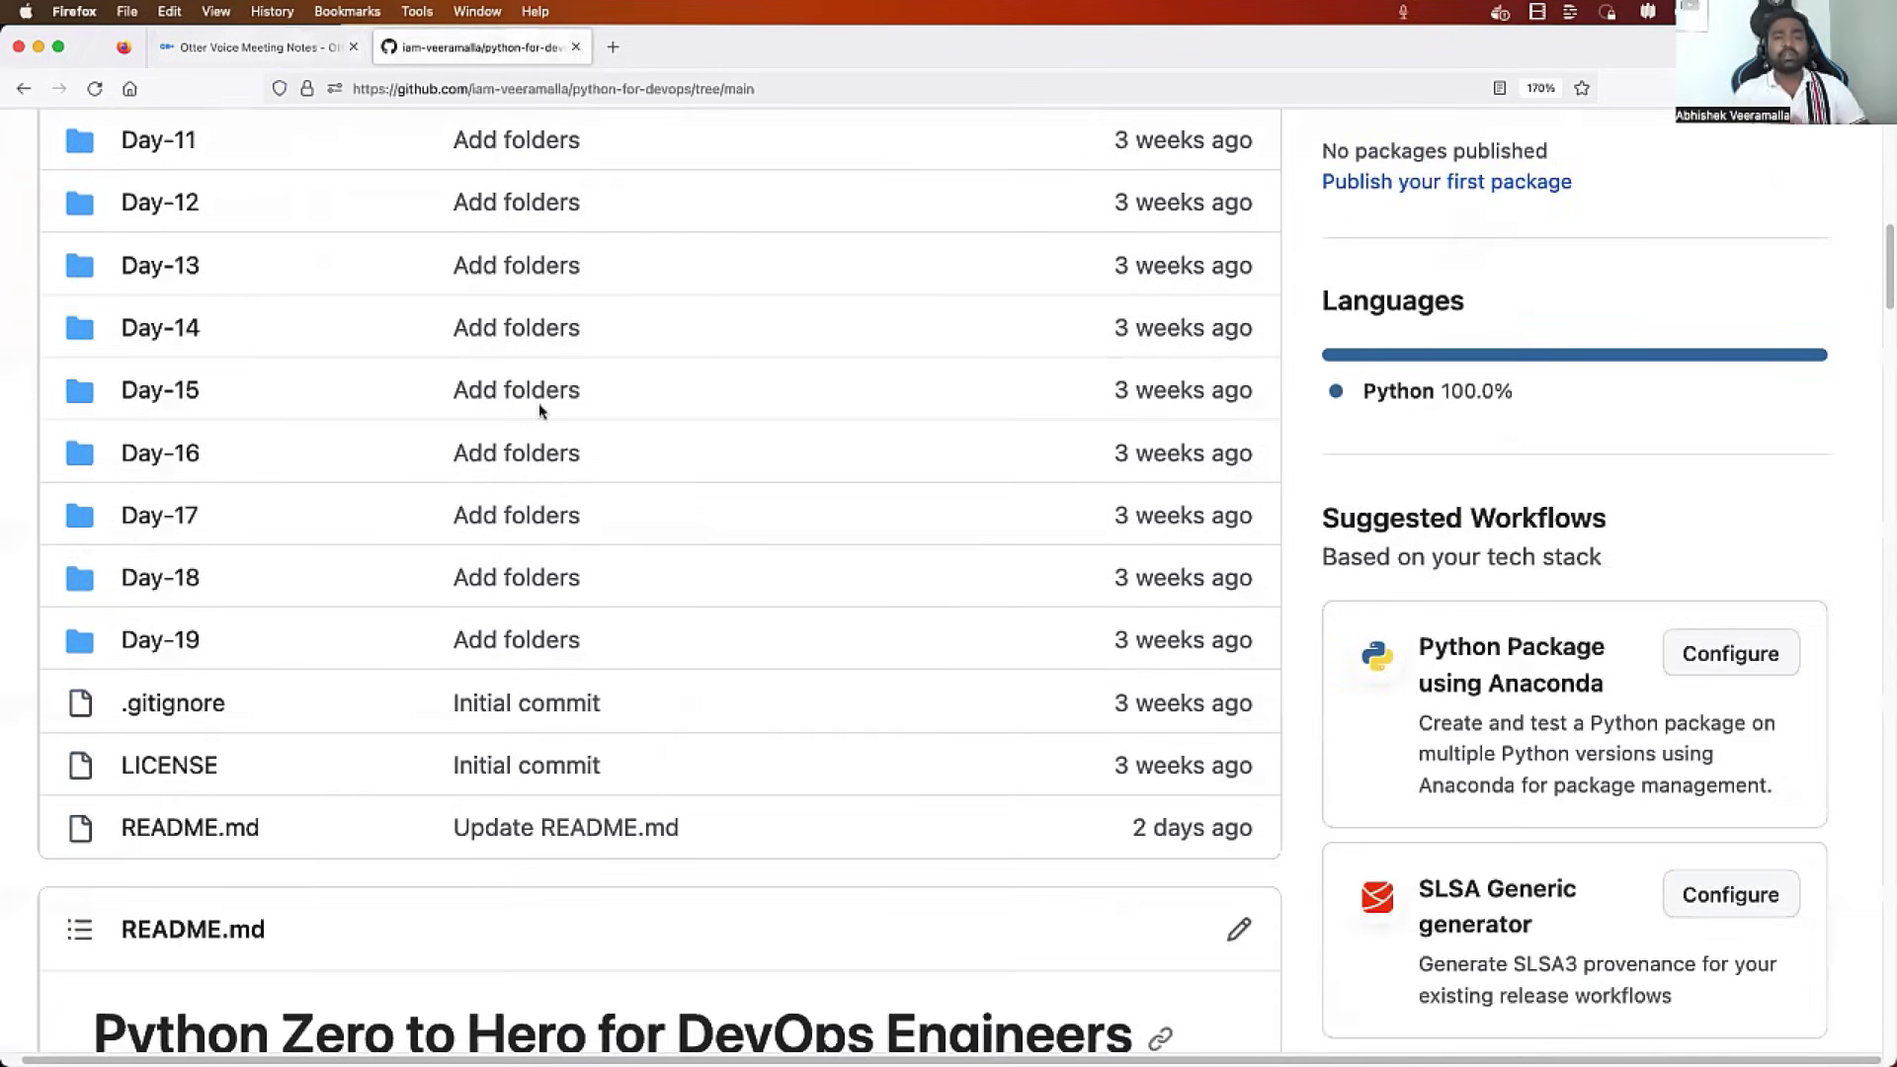
pyautogui.scroll(-3, 540, 412)
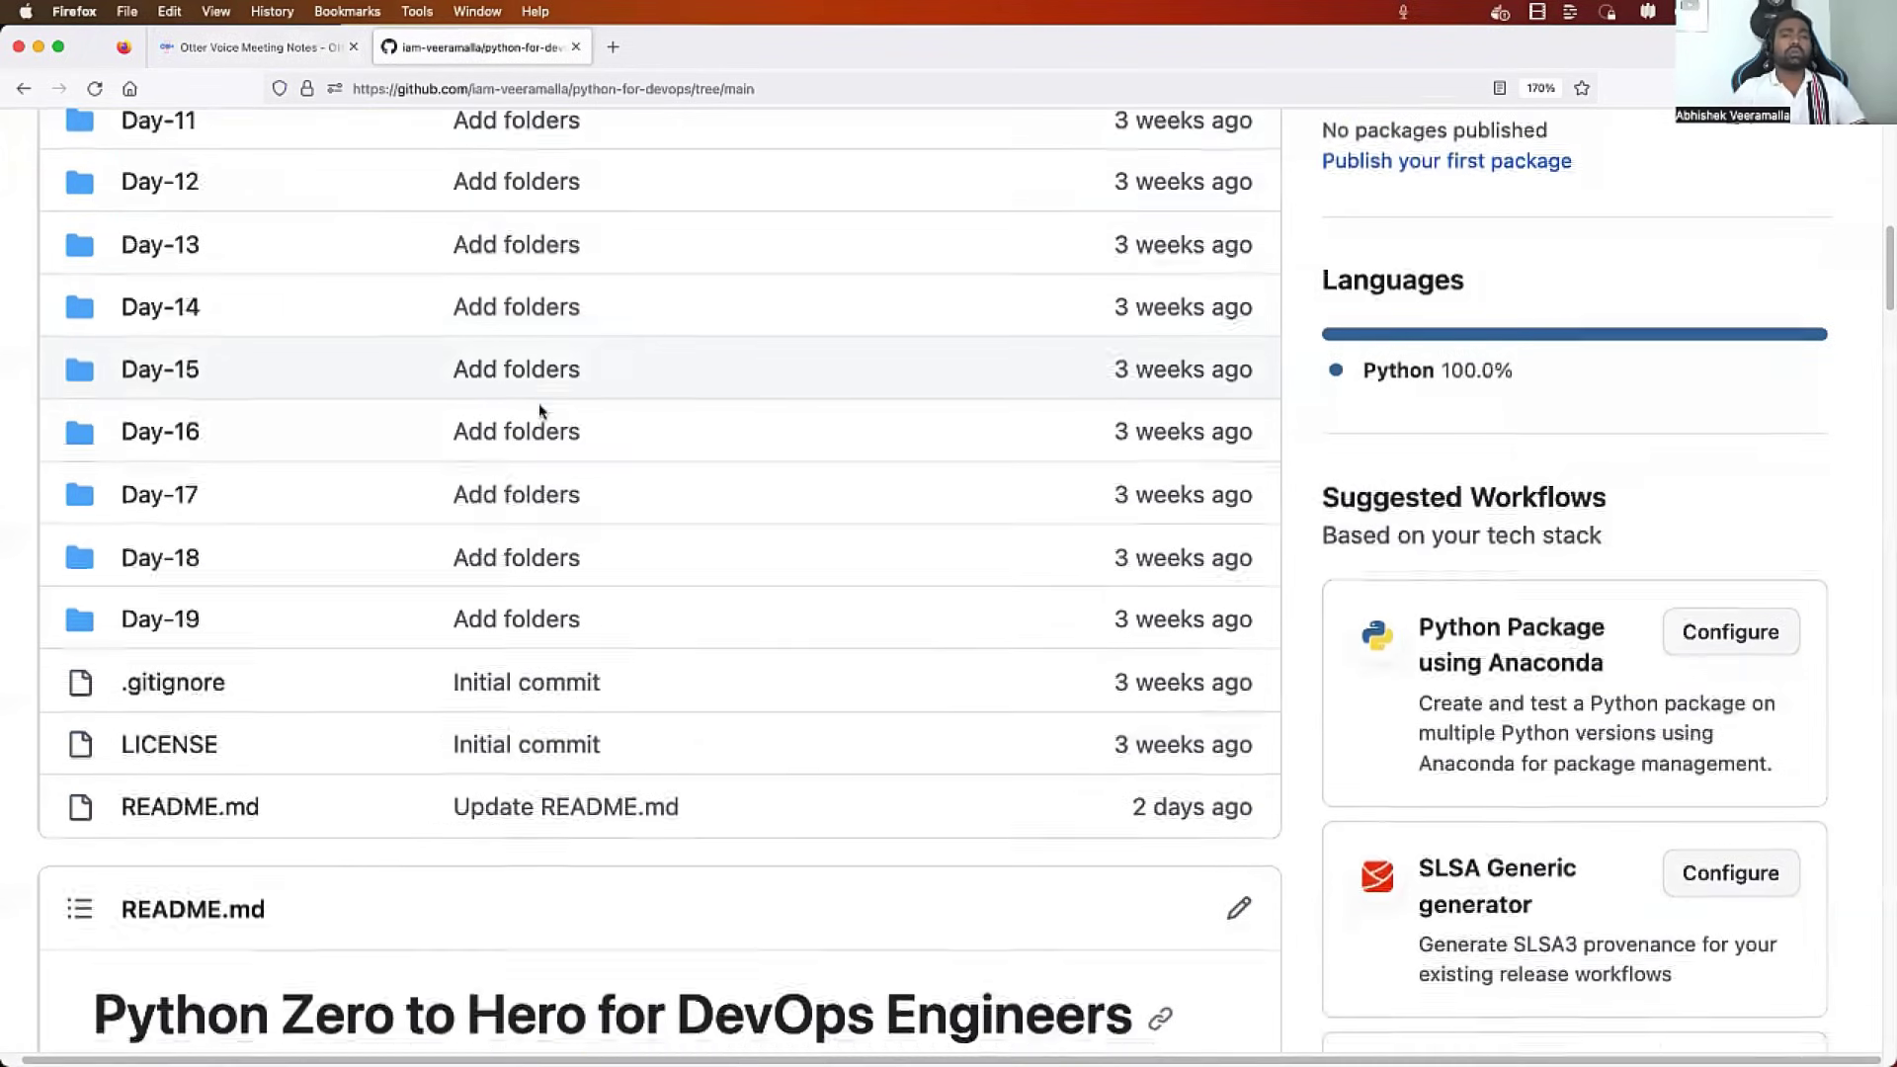
pyautogui.scroll(-4, 540, 412)
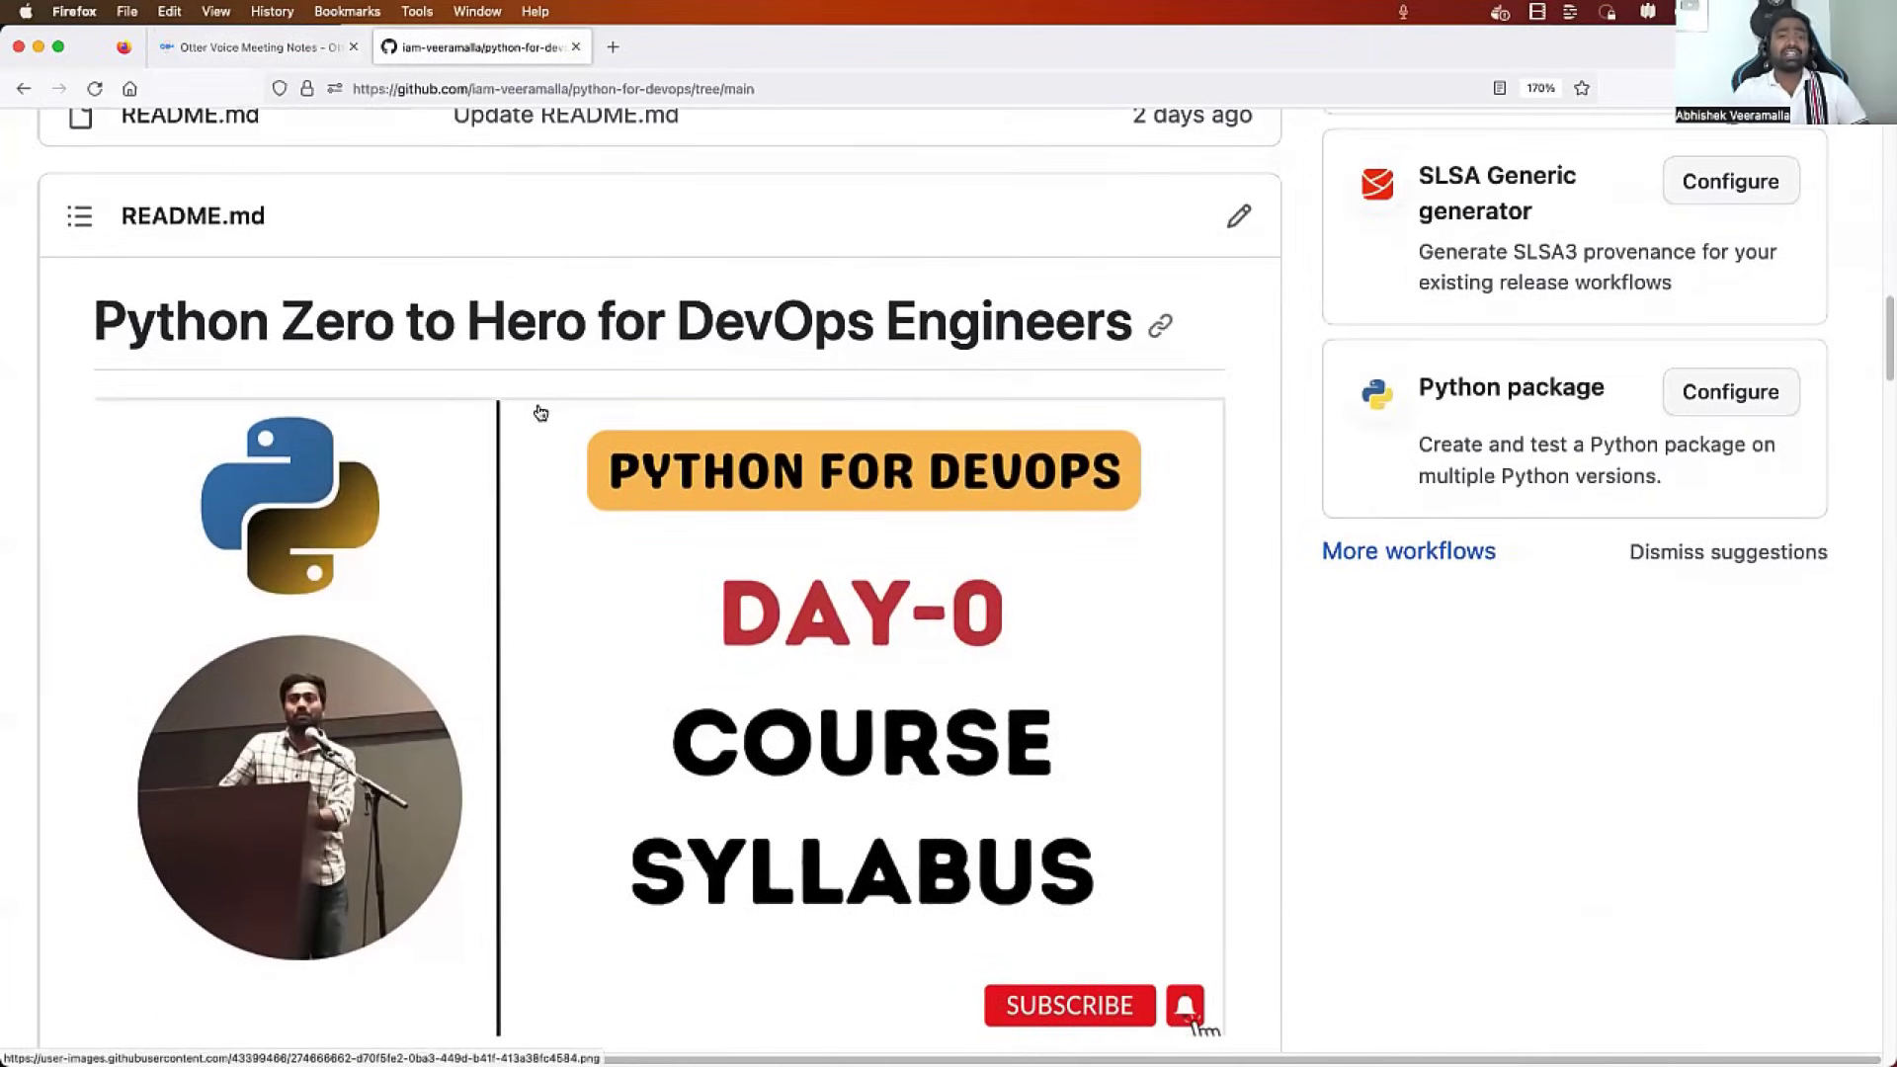
pyautogui.scroll(-1, 541, 412)
pyautogui.scroll(-7, 541, 412)
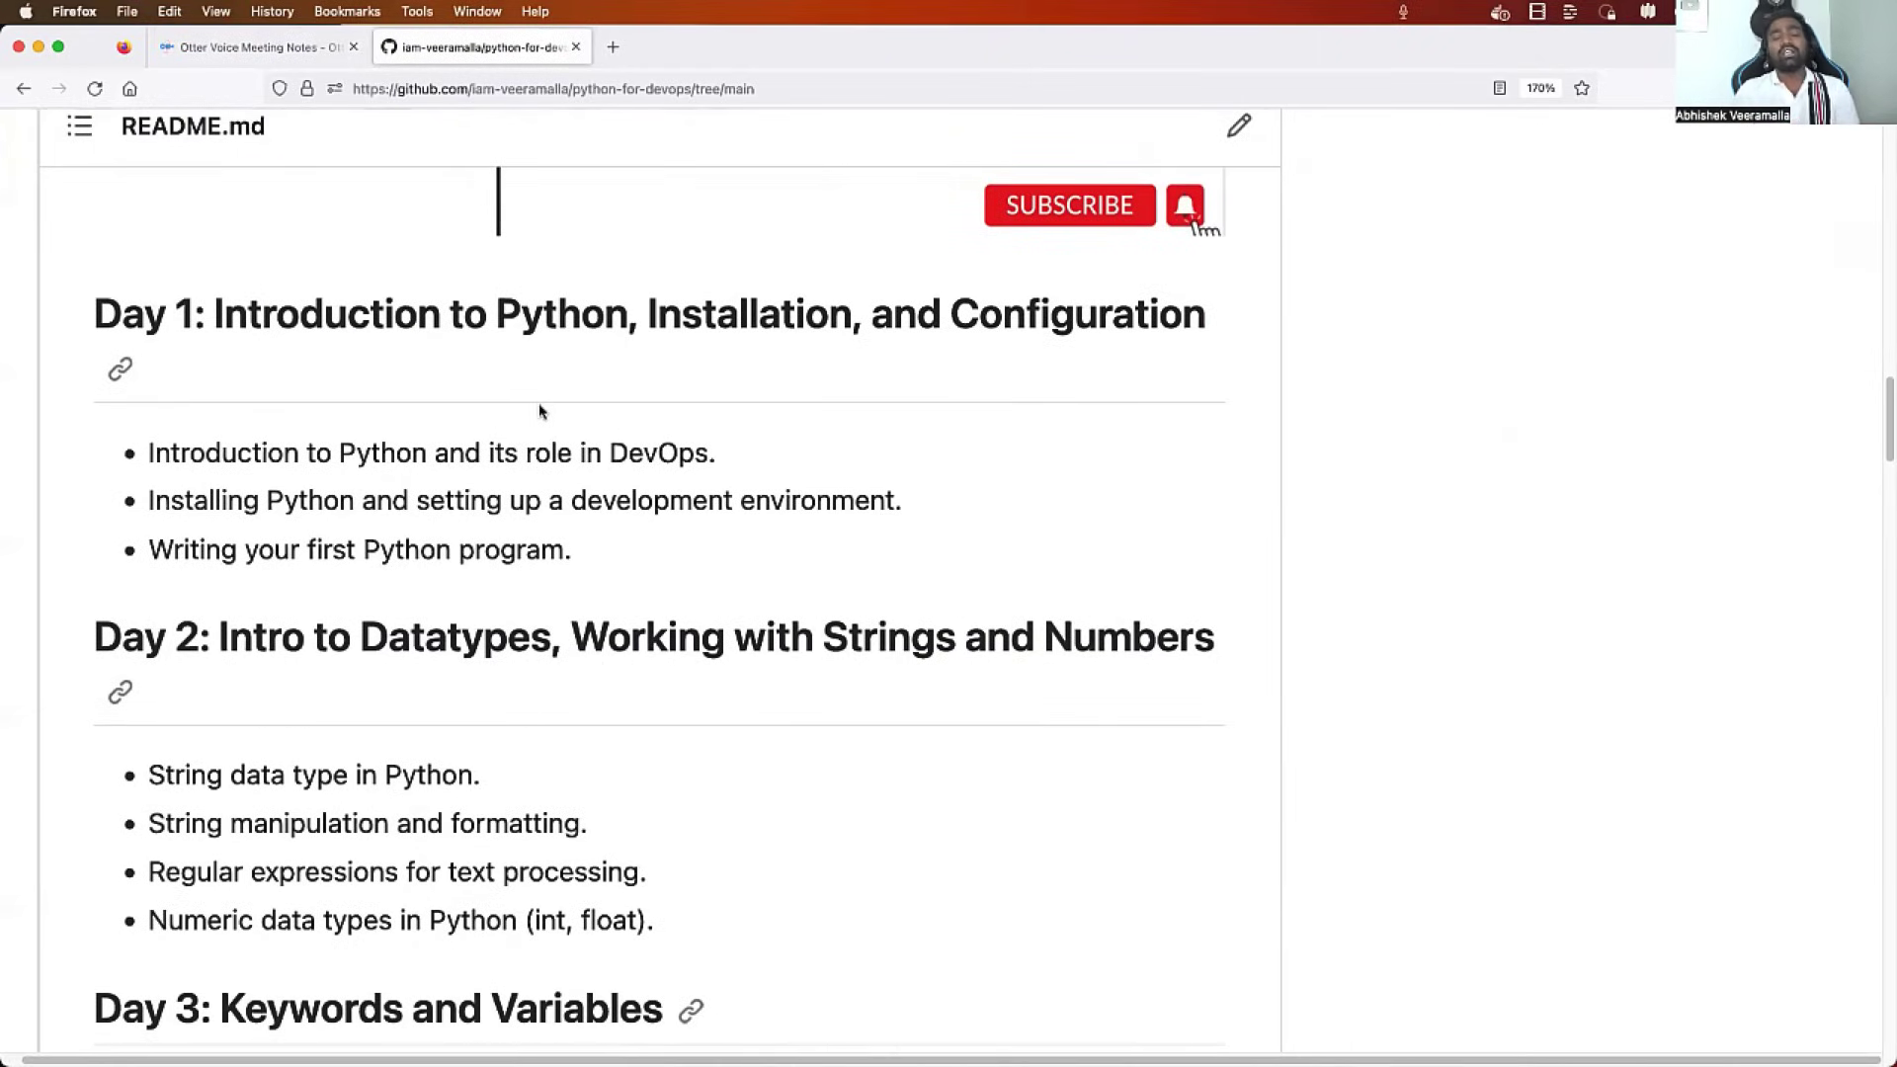
# Check the live Otter.ai transcript twice, returning to the GitHub README each time
pyautogui.click(252, 46)
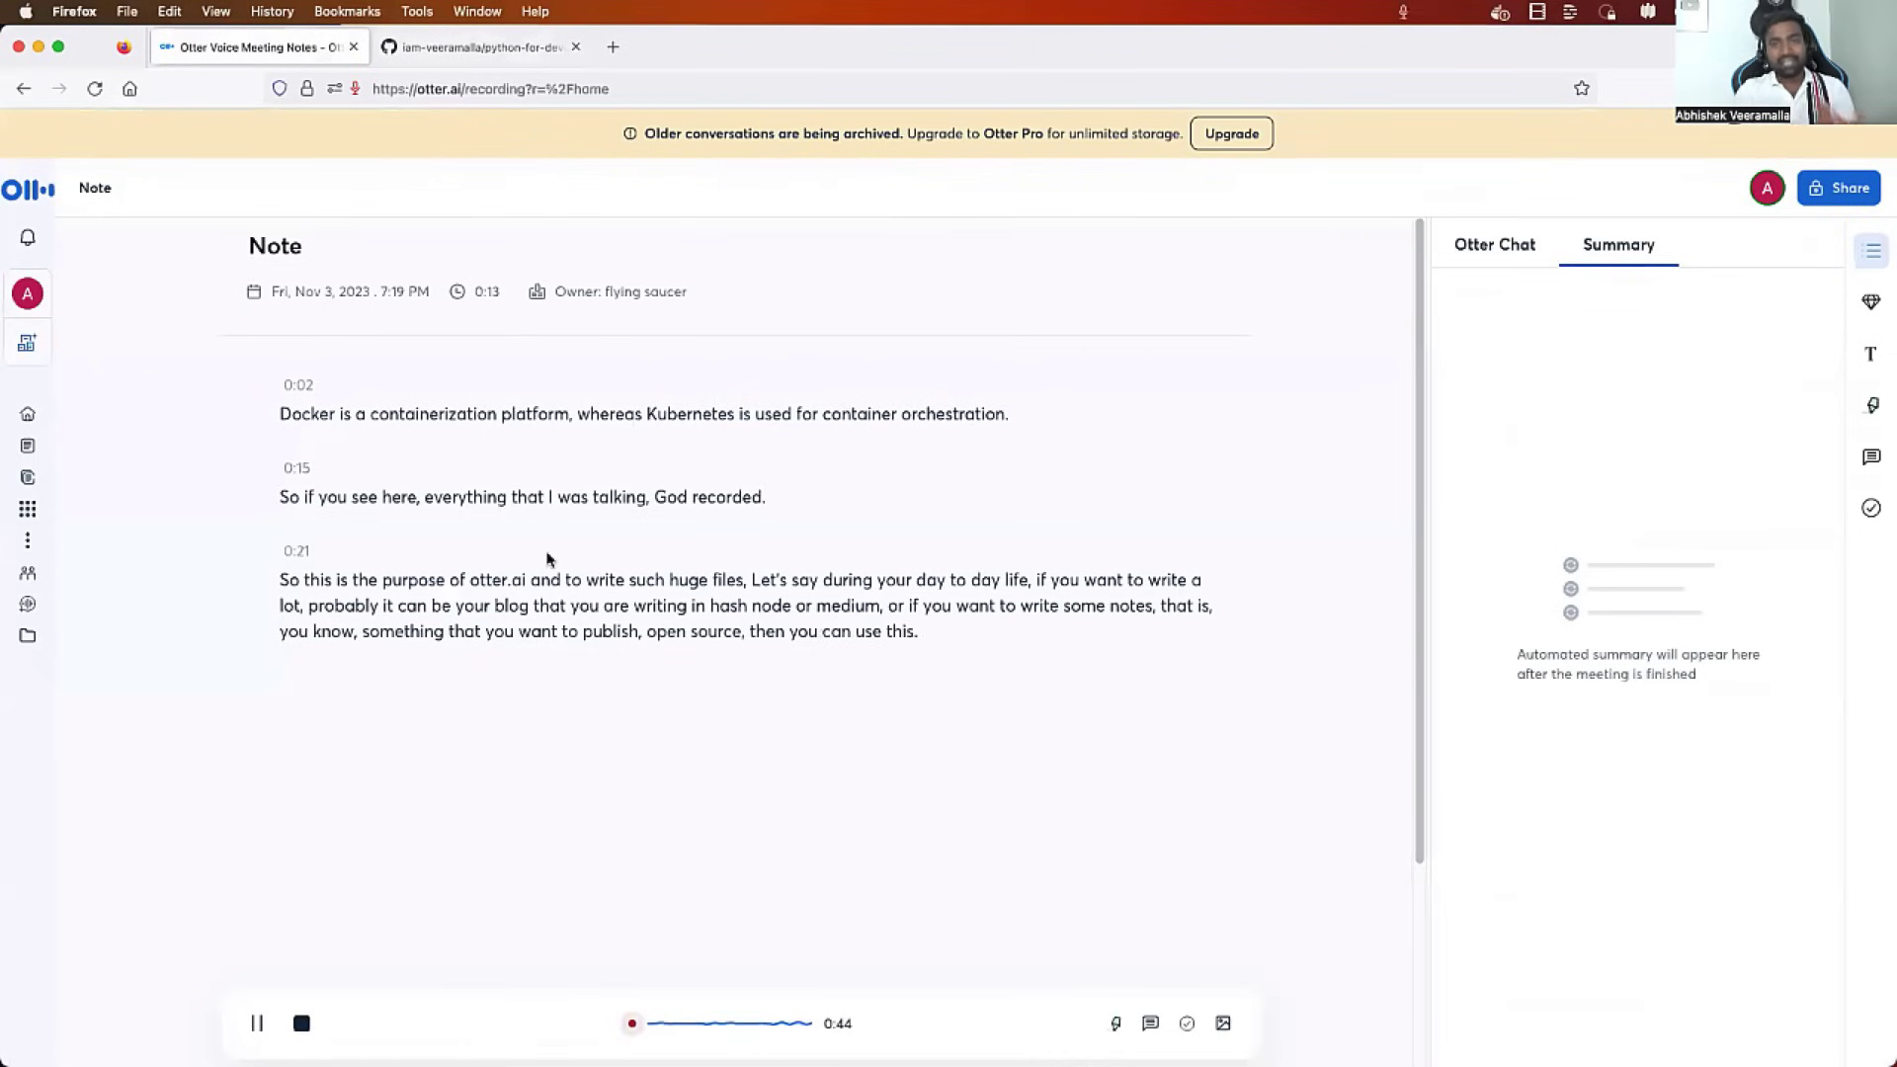
pyautogui.click(464, 43)
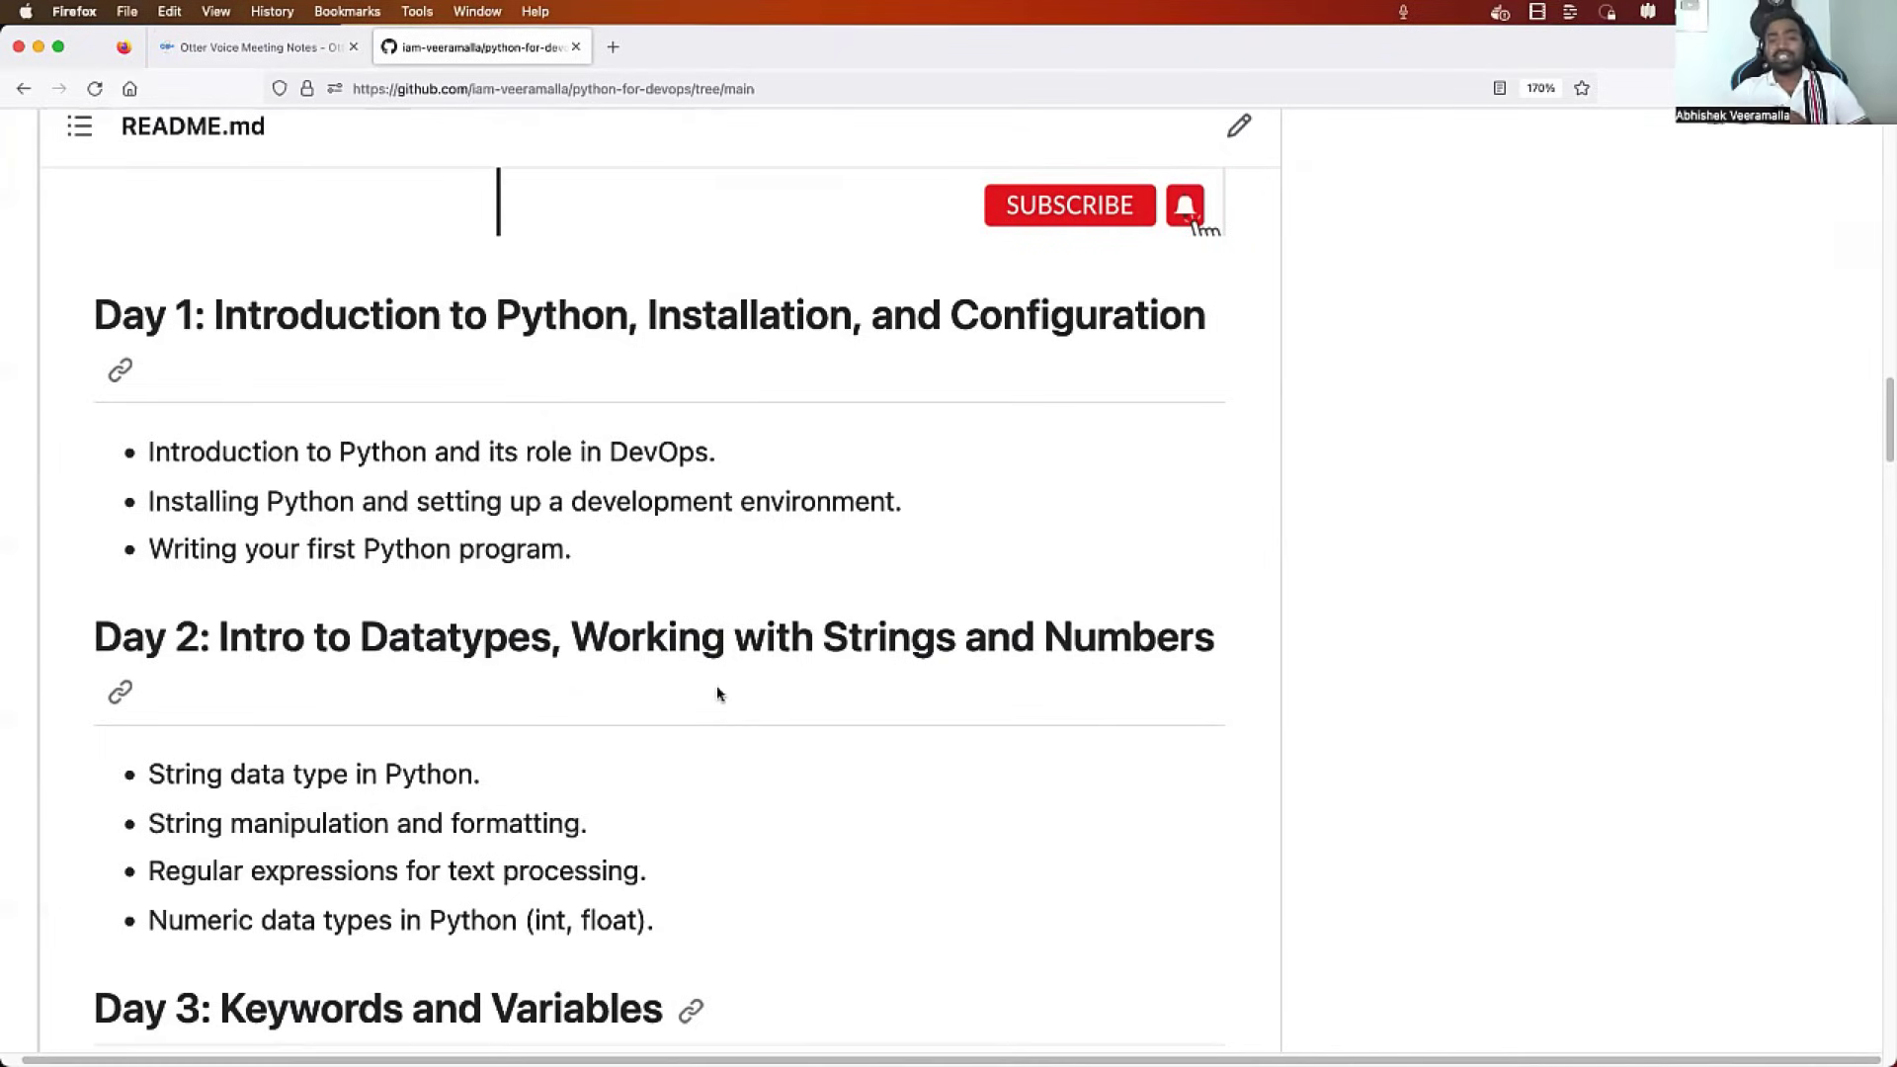
pyautogui.click(268, 46)
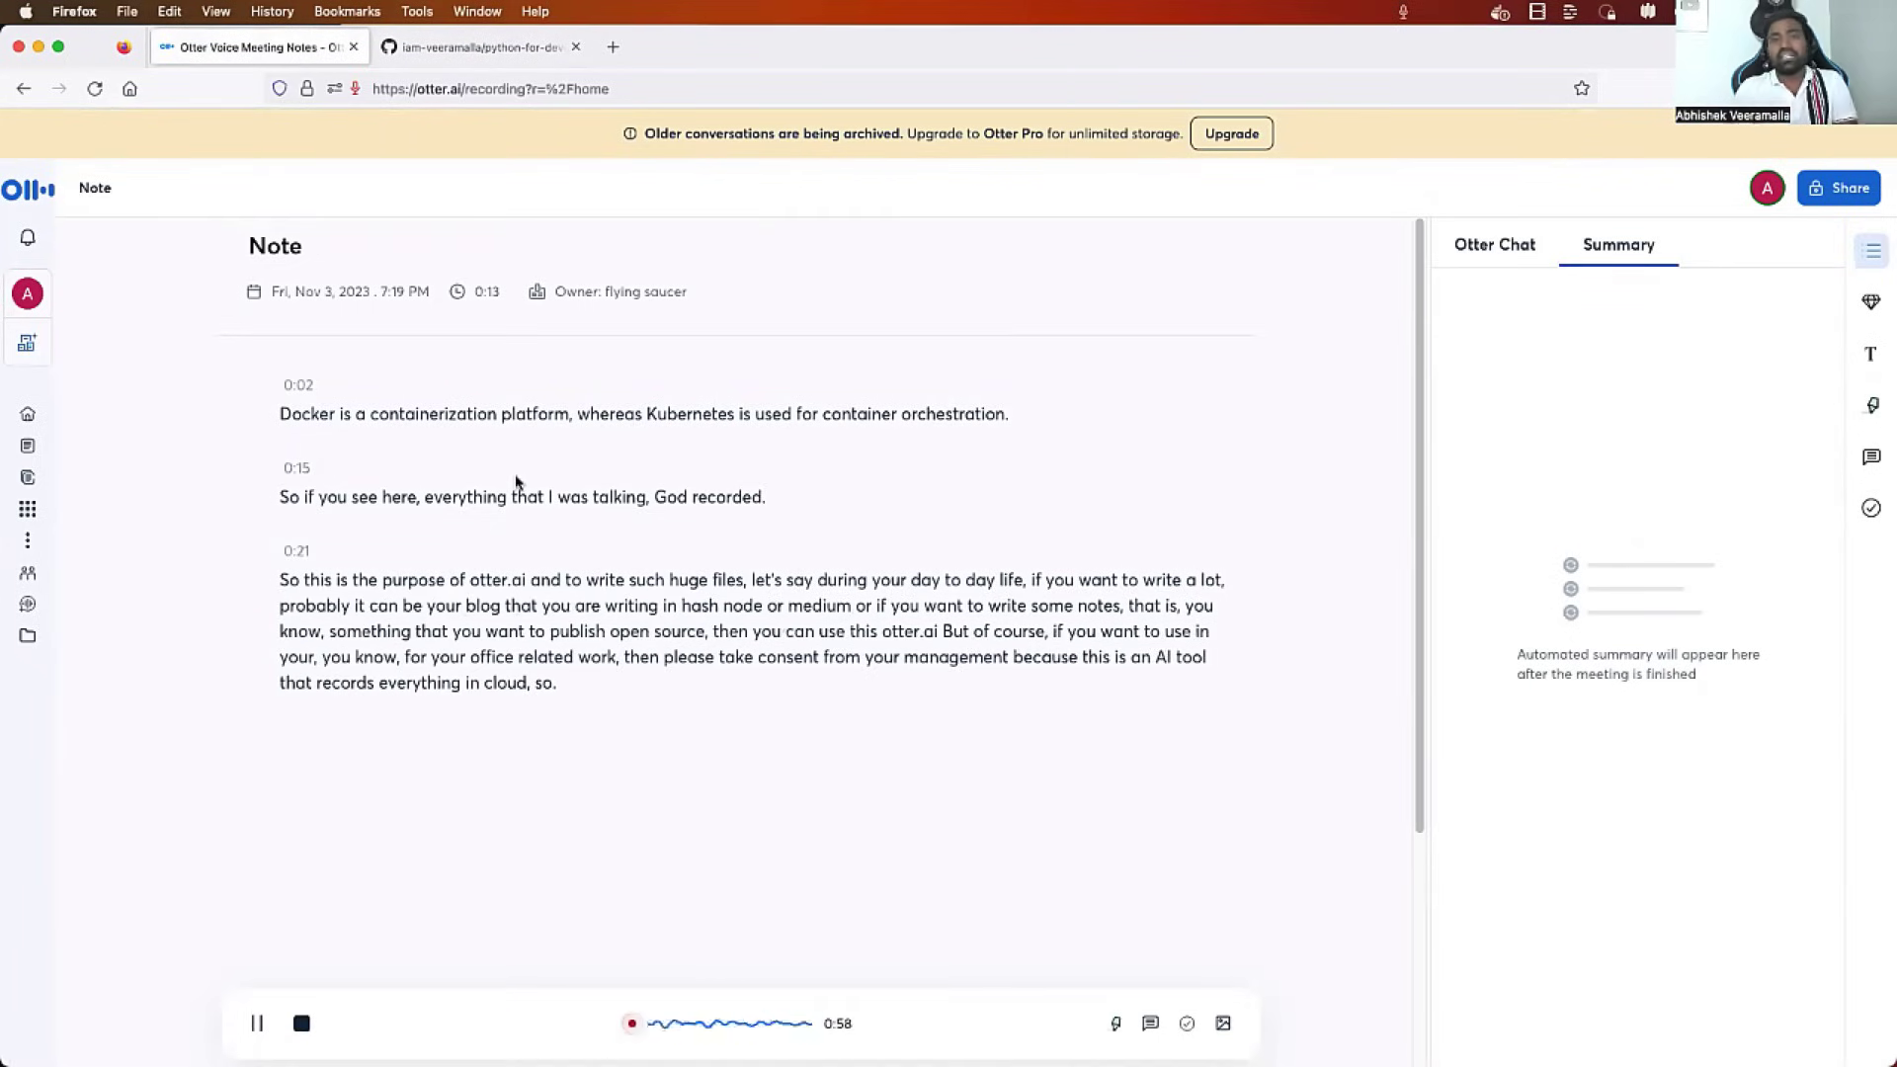
pyautogui.hotkey('ctrl', 'Tab')
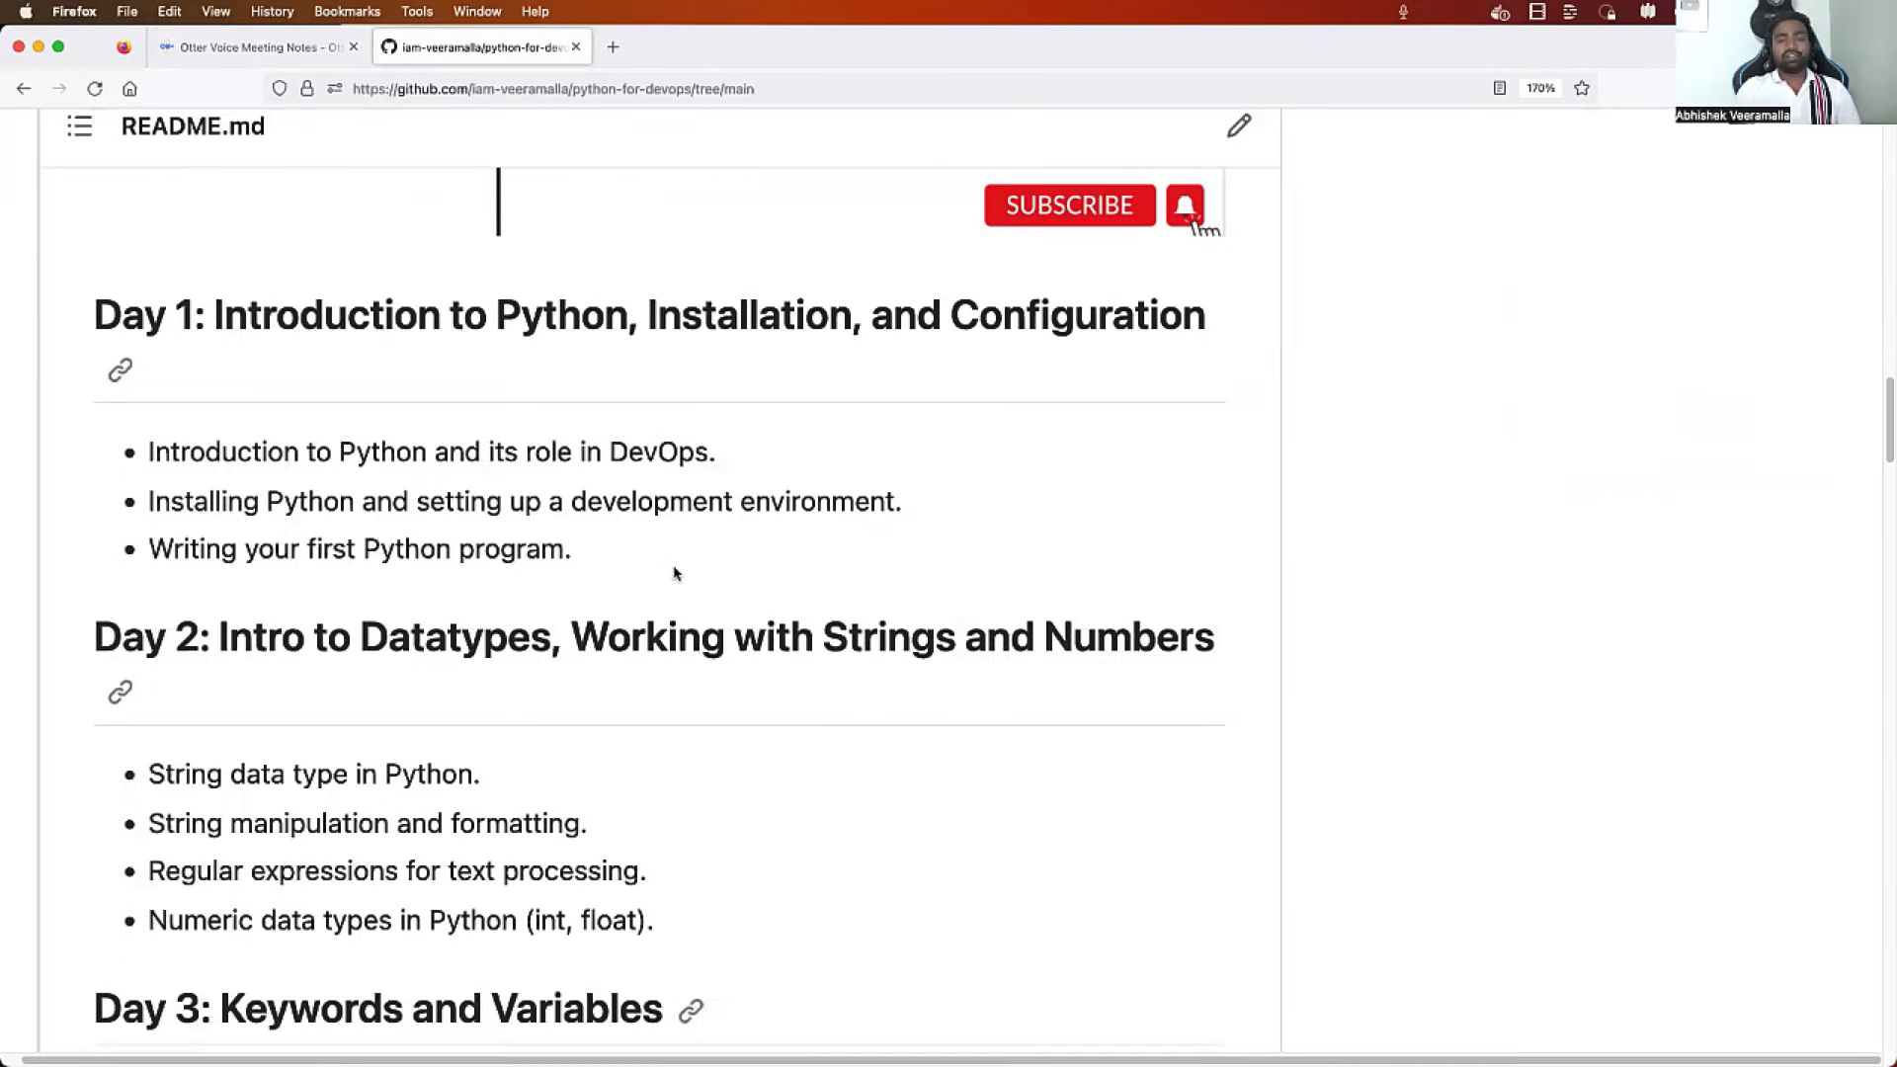
pyautogui.scroll(2, 670, 571)
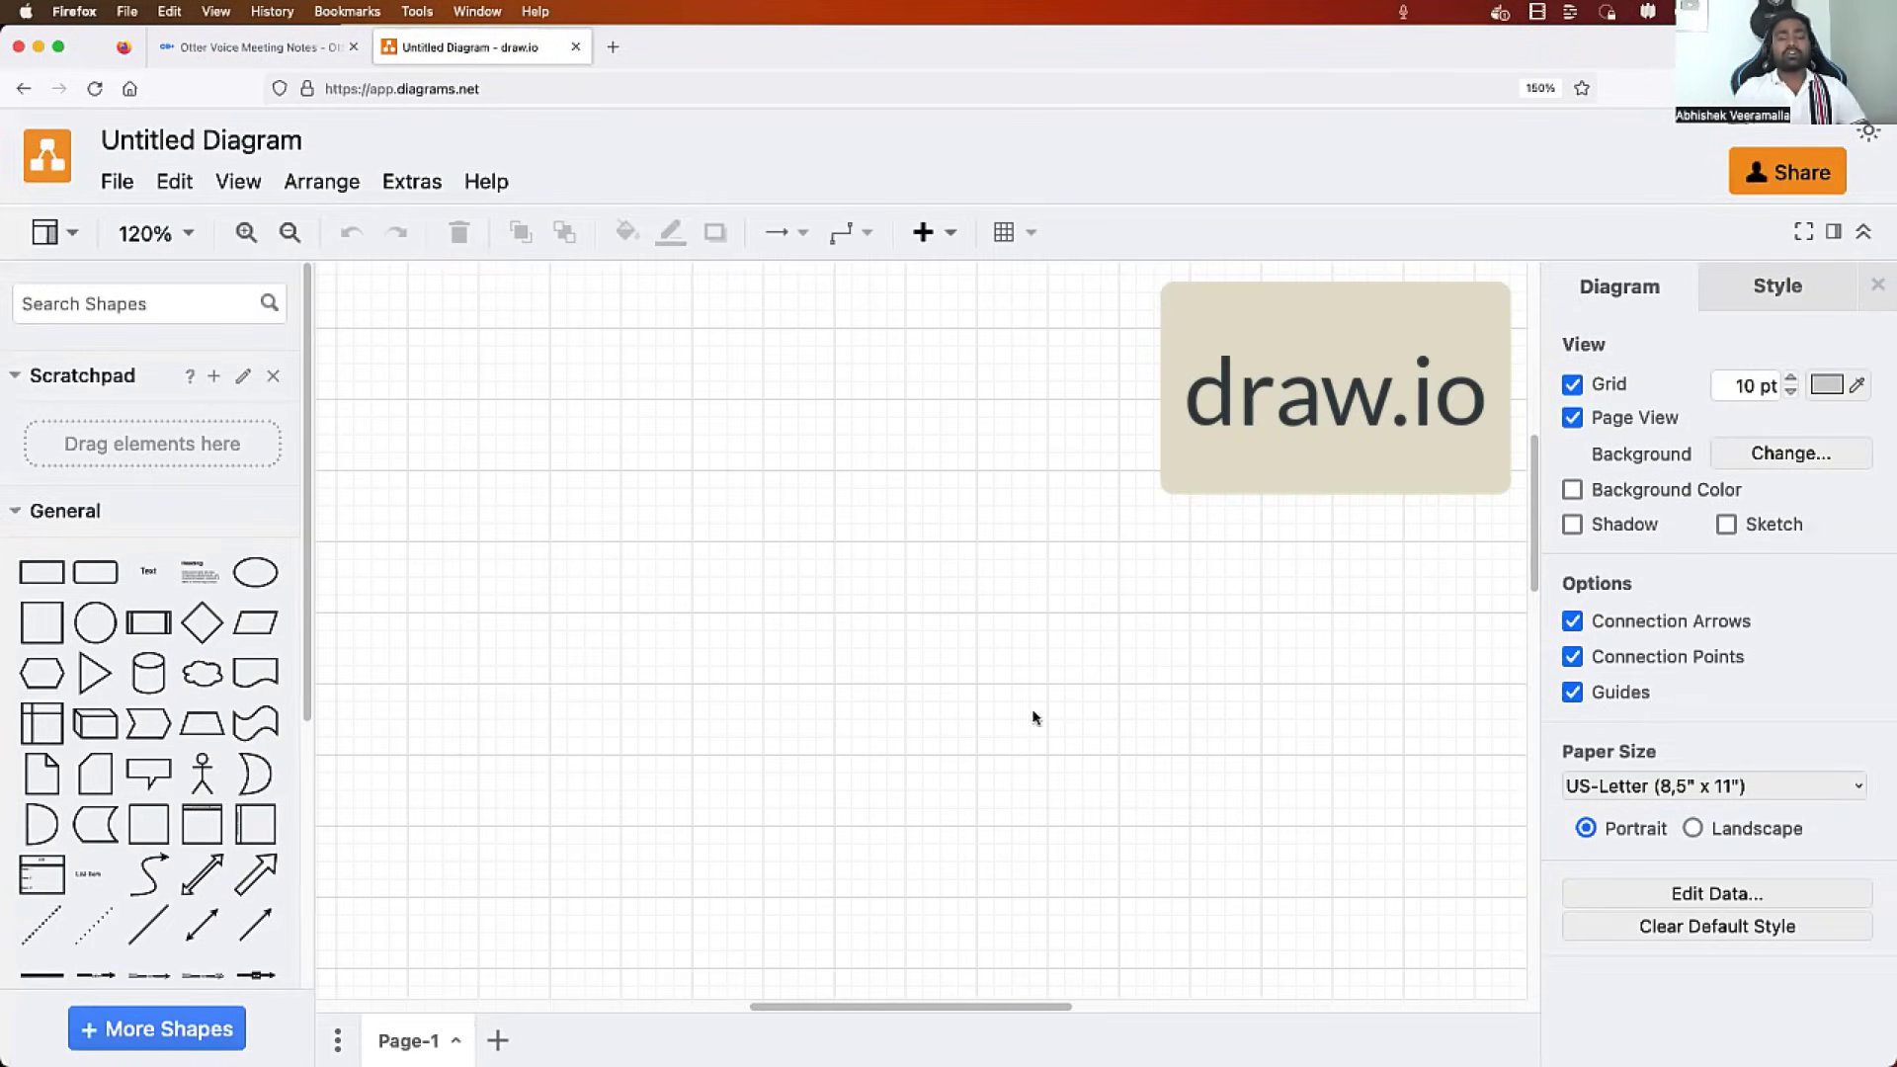
# Scroll the draw.io shape sidebar and place the cursor in the Search Shapes box
pyautogui.scroll(-3, 712, 542)
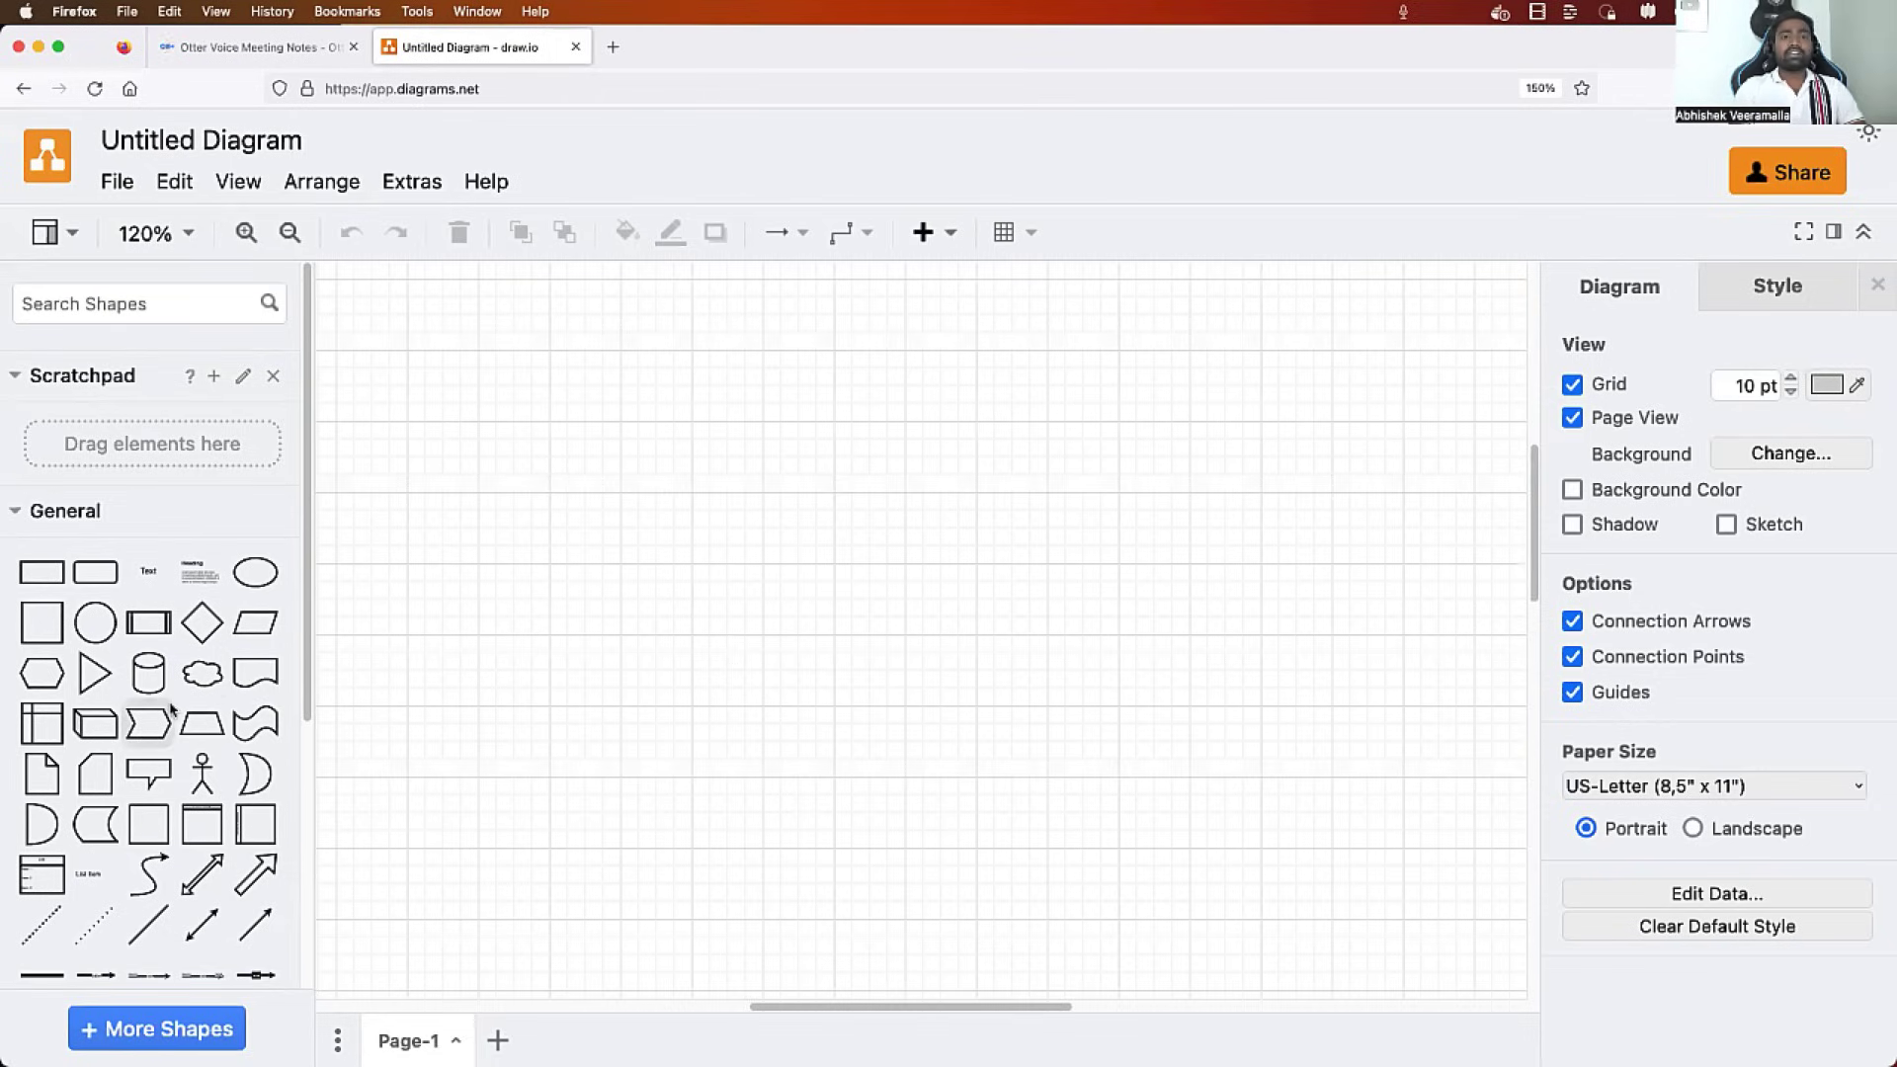
pyautogui.scroll(-3, 171, 711)
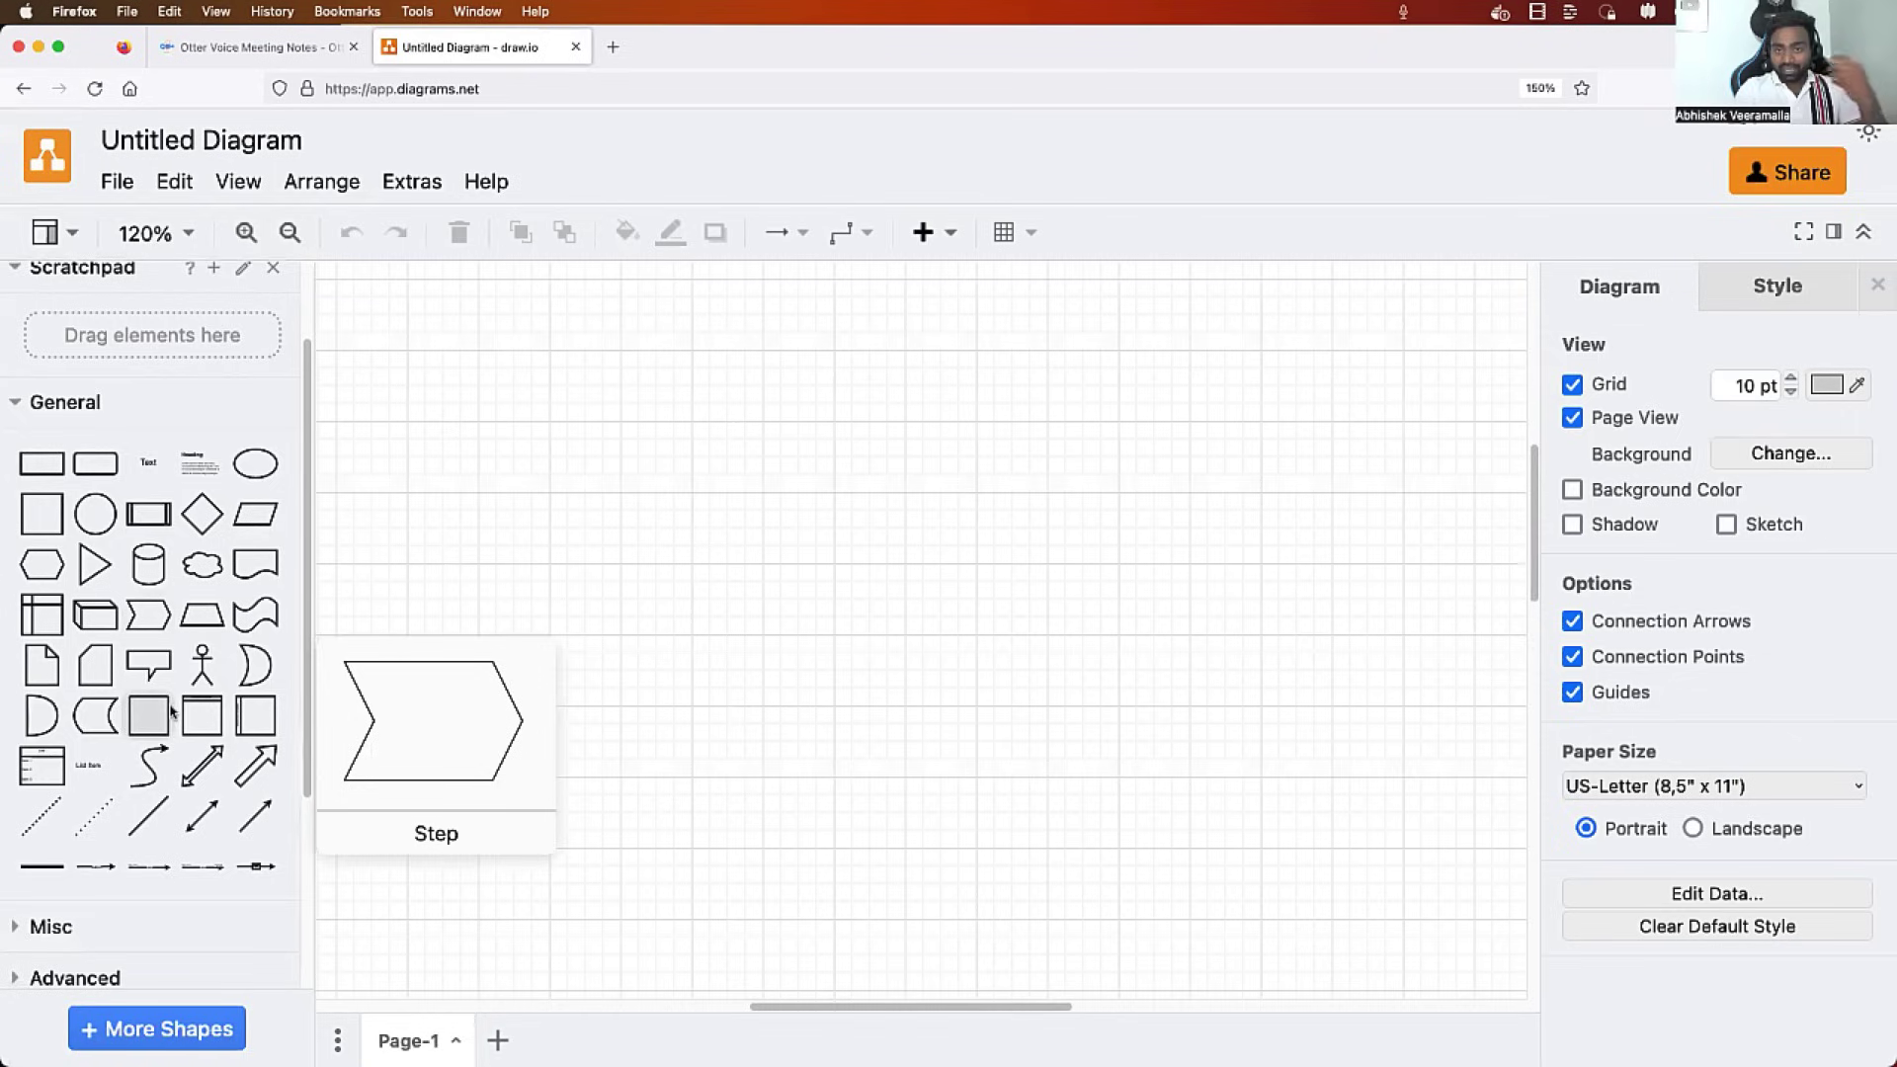
pyautogui.scroll(3, 171, 712)
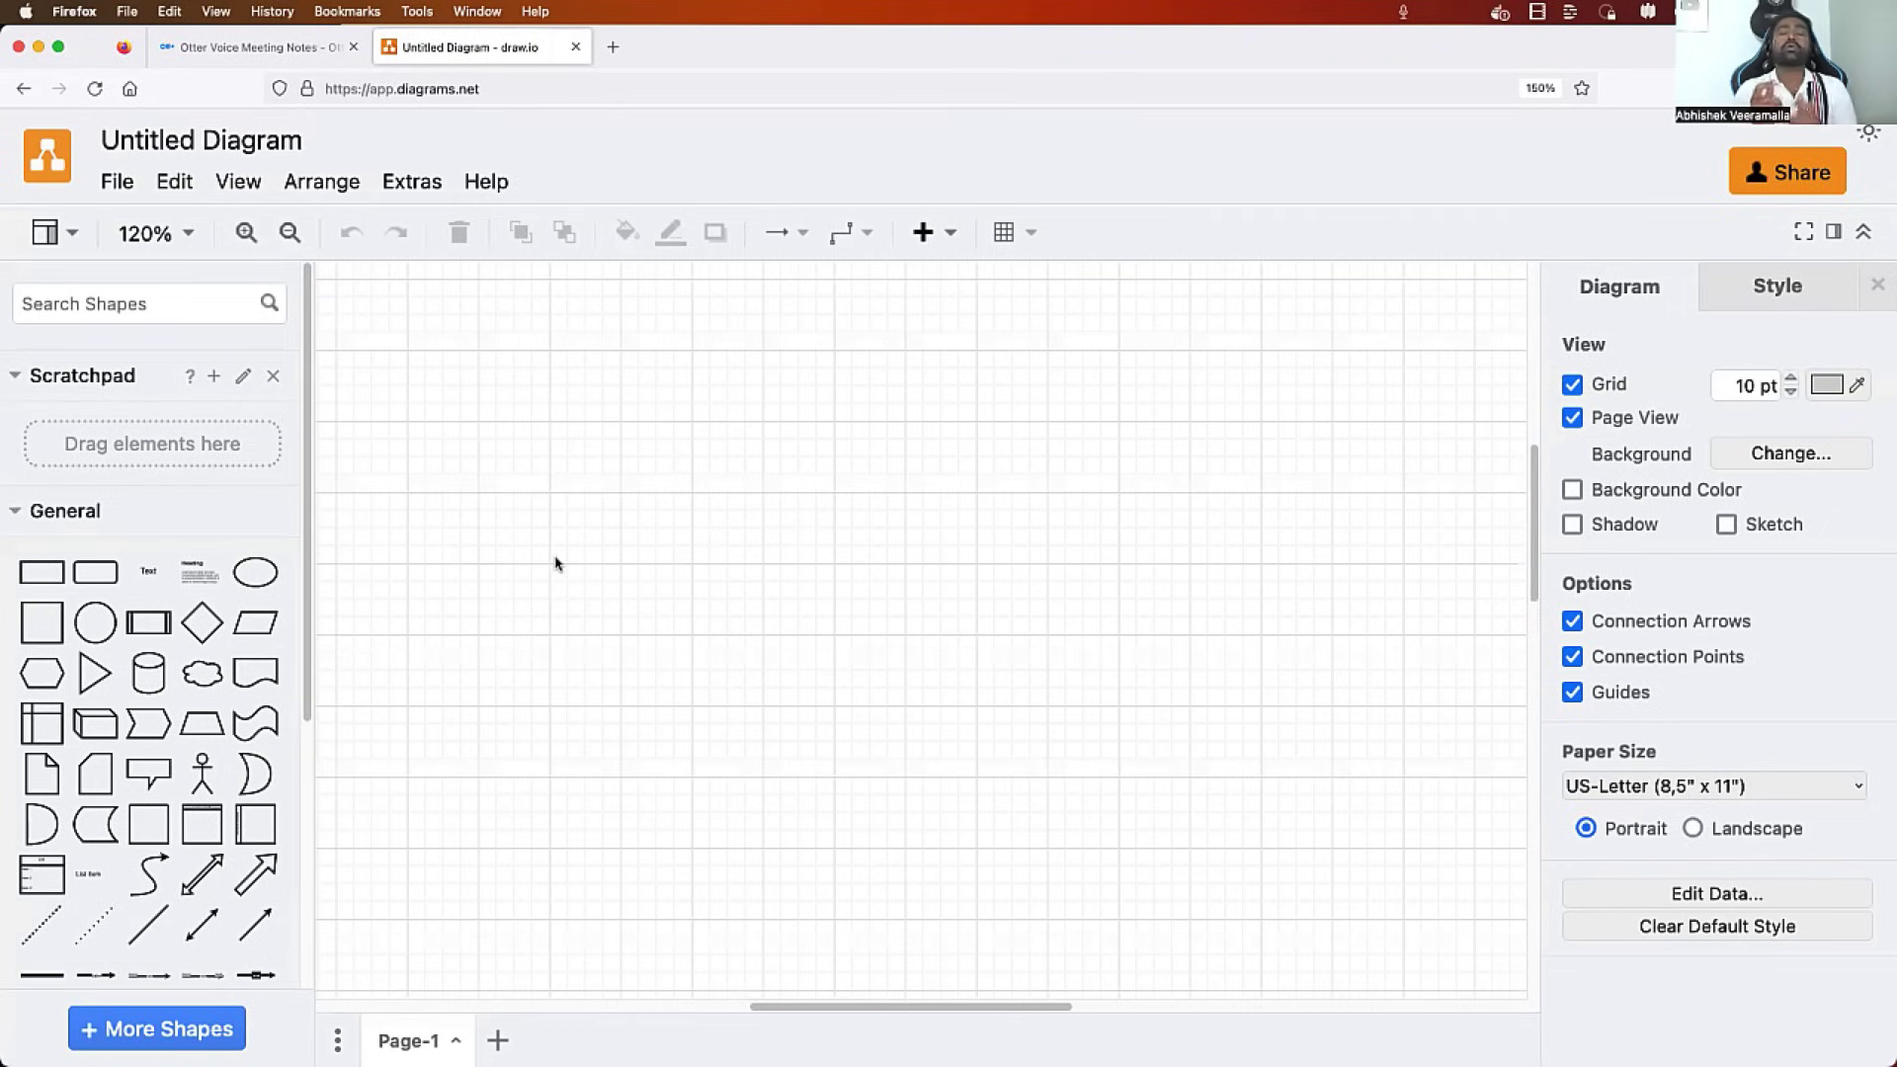
pyautogui.moveTo(163, 701)
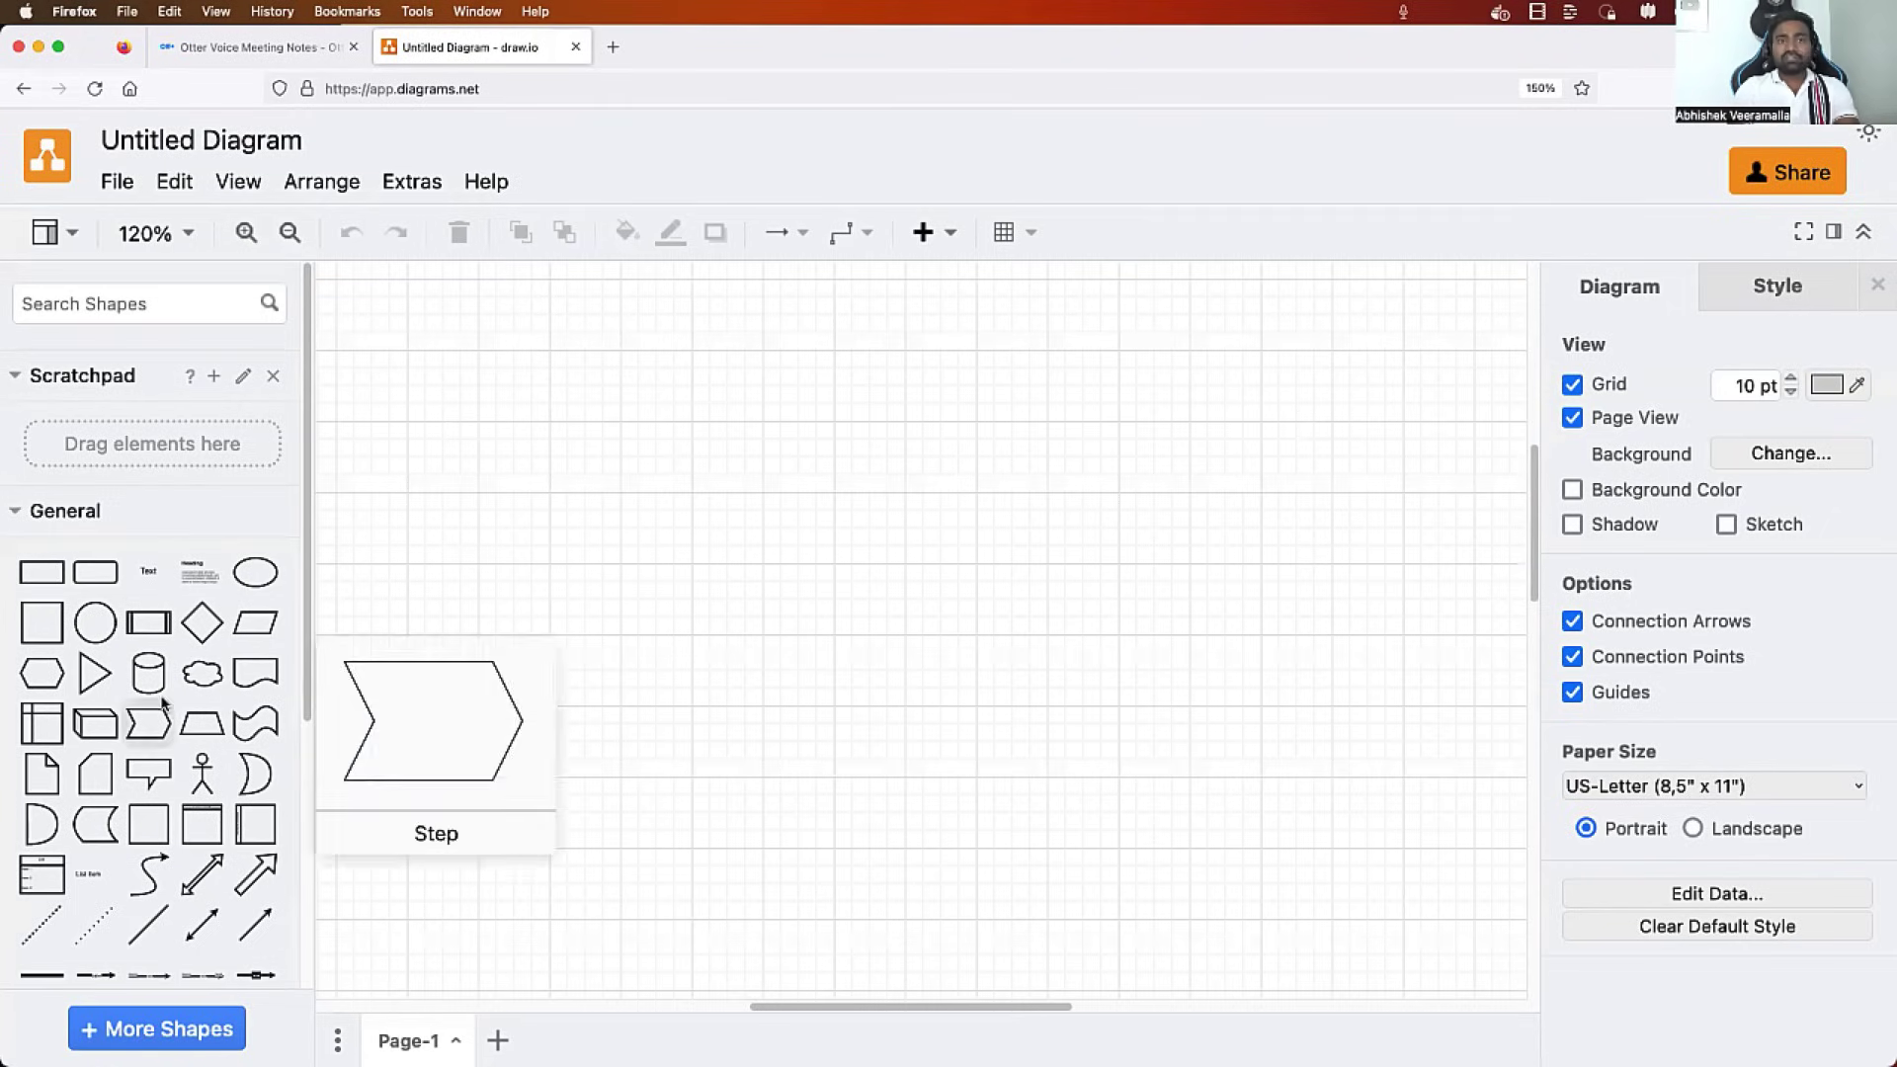
pyautogui.click(163, 304)
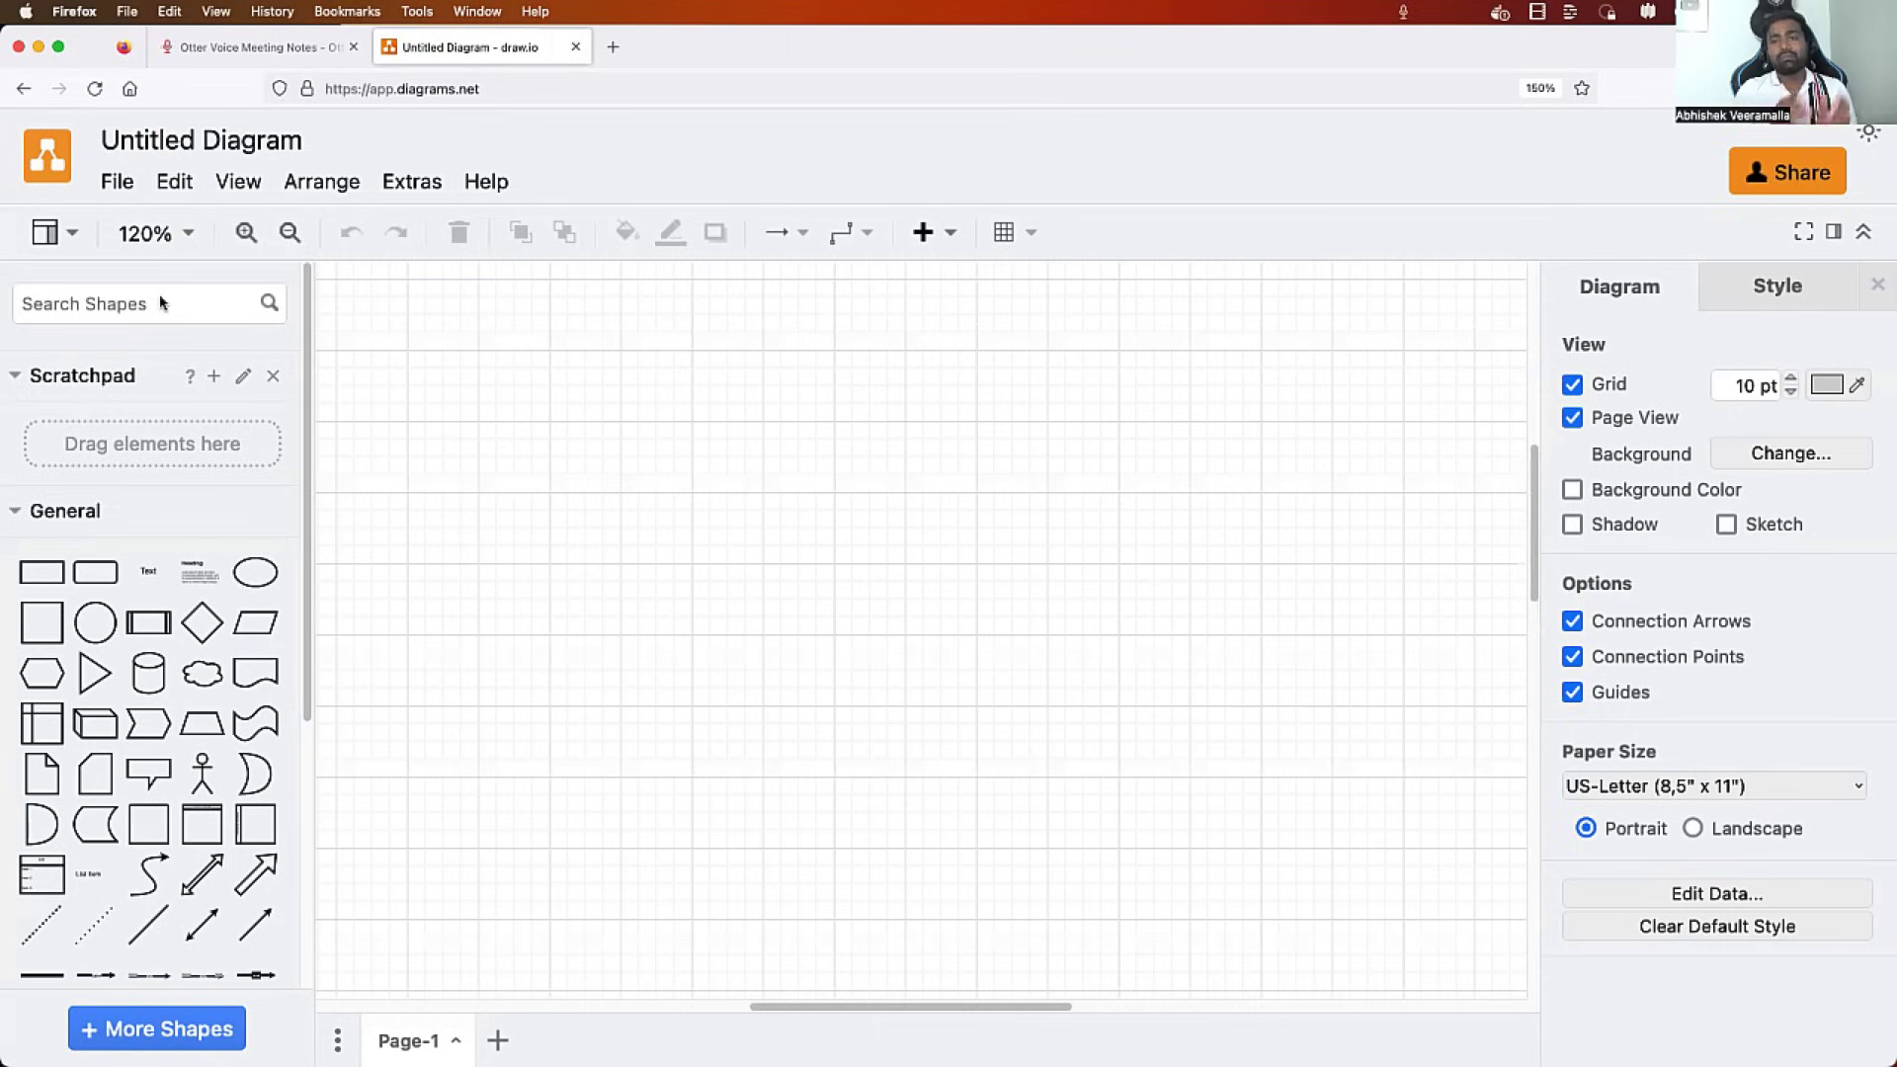
# Search 's3 bucket' and place the green Bucket shape on the right of the canvas
pyautogui.write('s3 b')
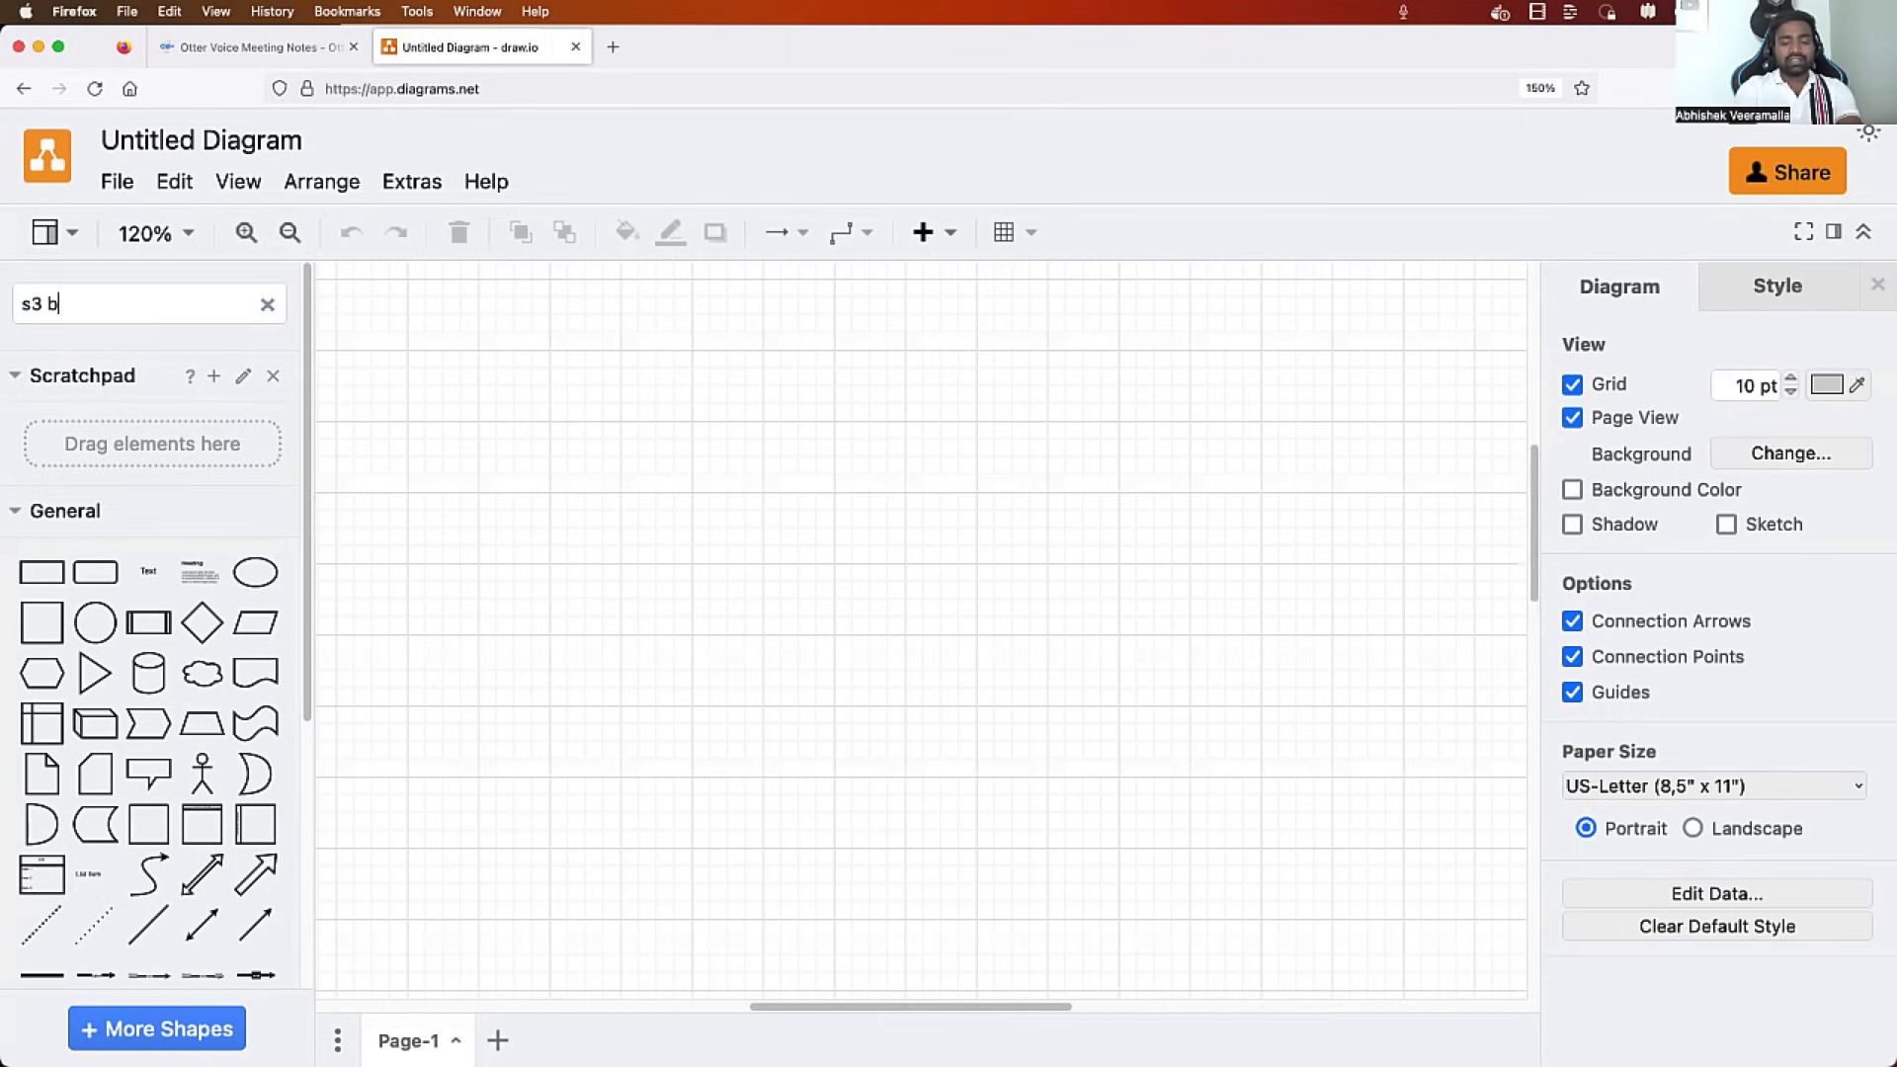
pyautogui.write('ucket')
pyautogui.press('Return')
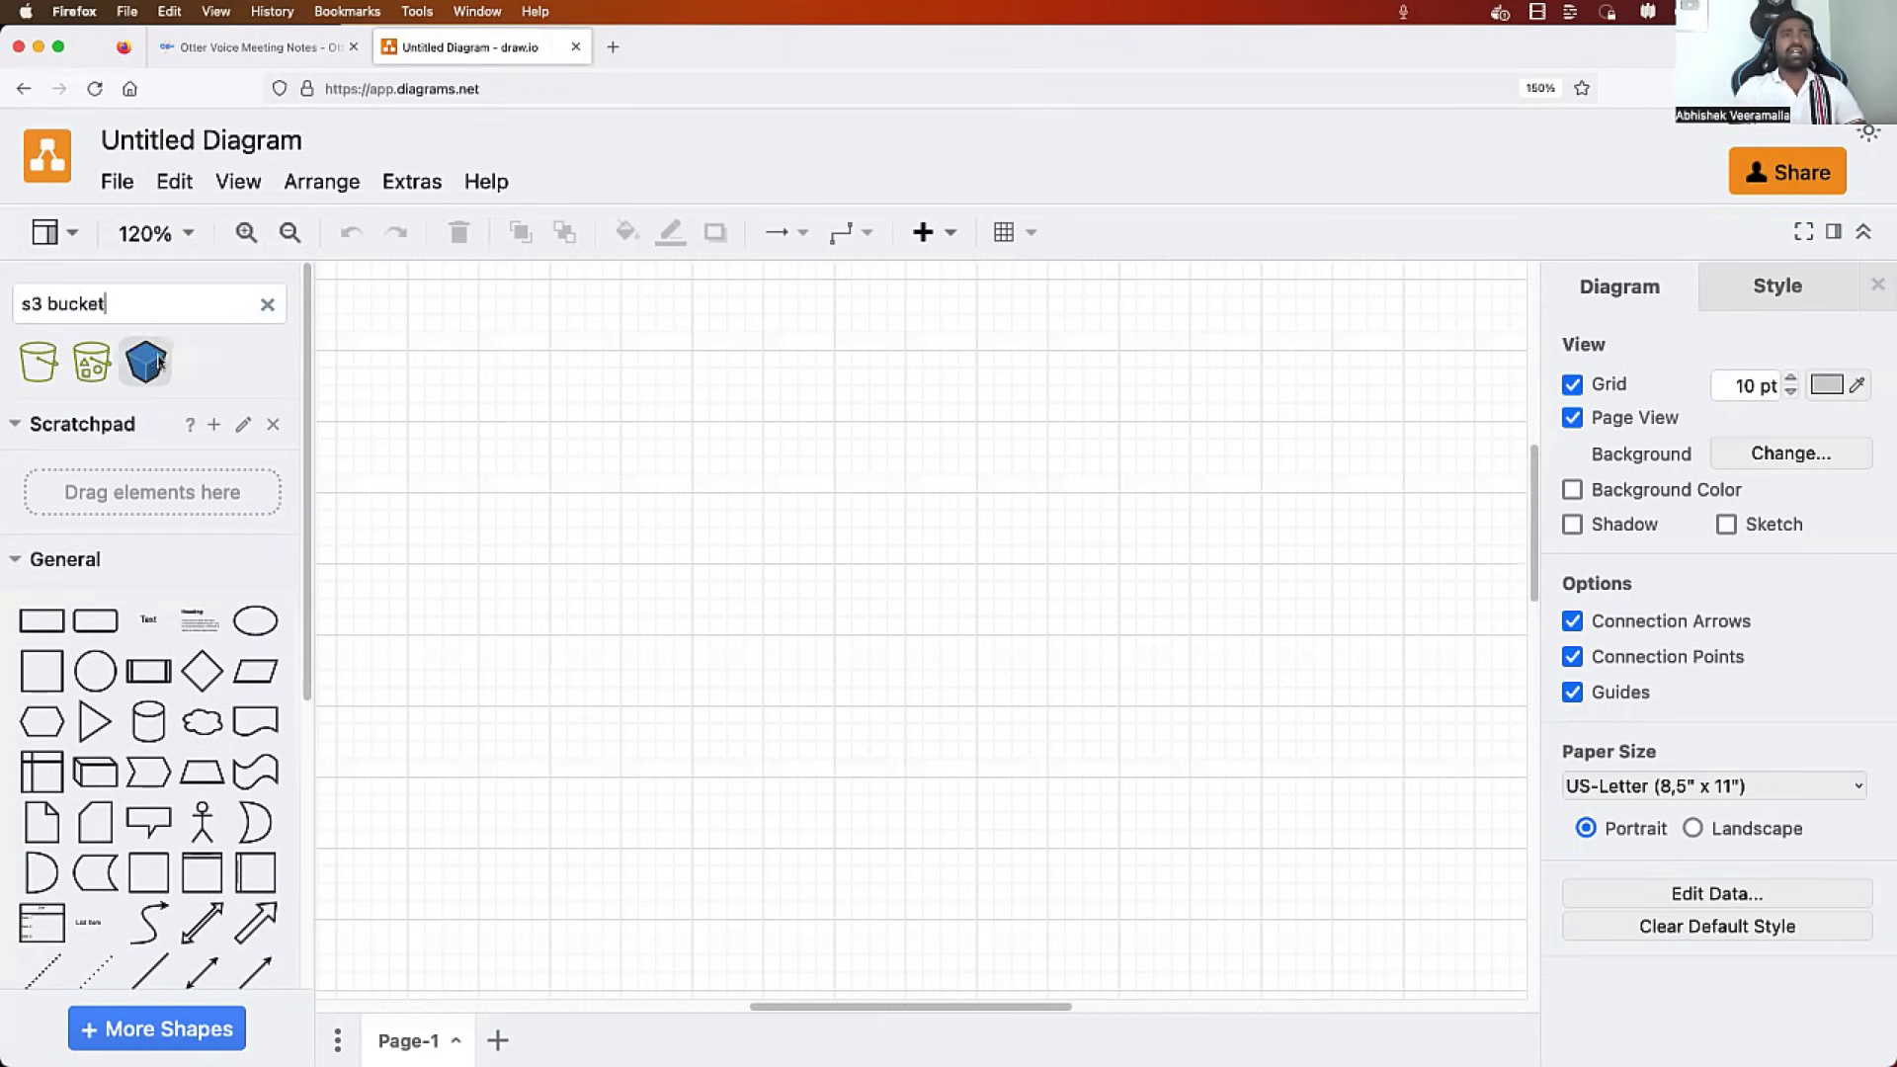
pyautogui.moveTo(160, 364)
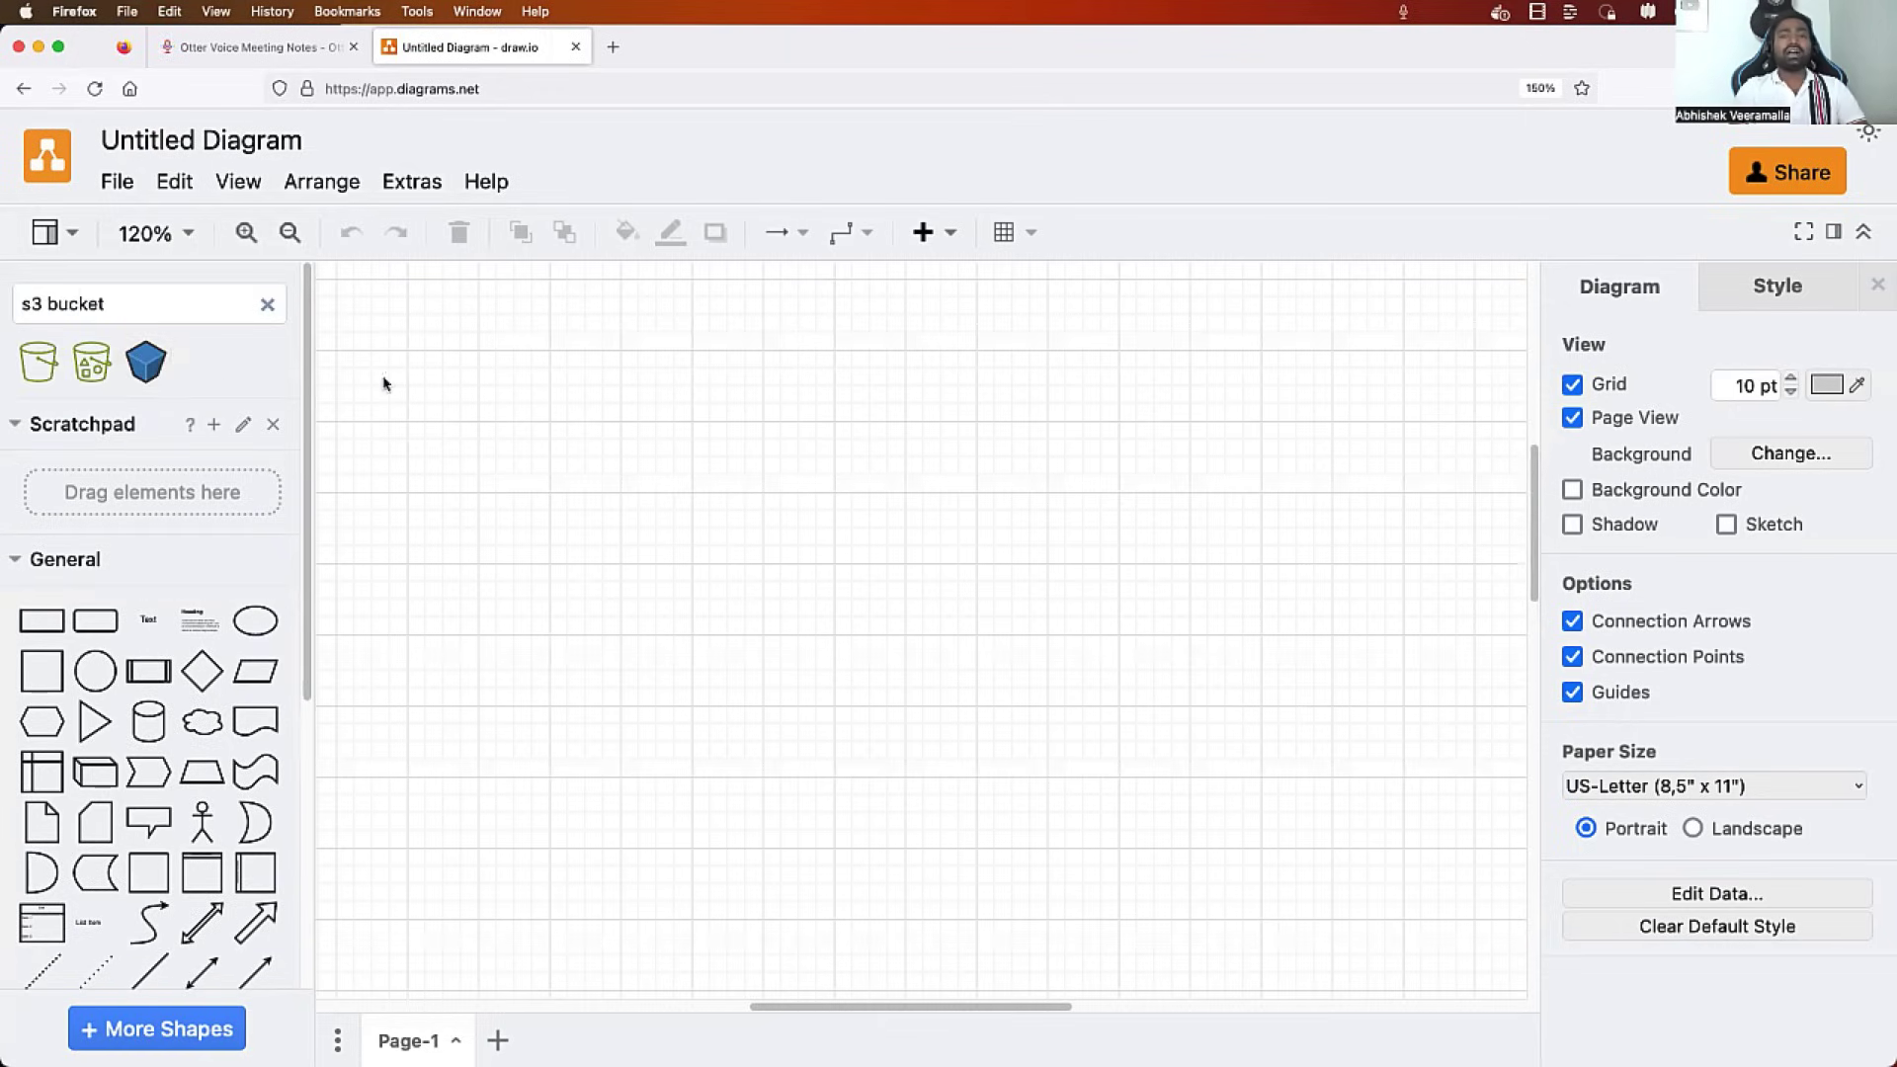
pyautogui.moveTo(37, 363)
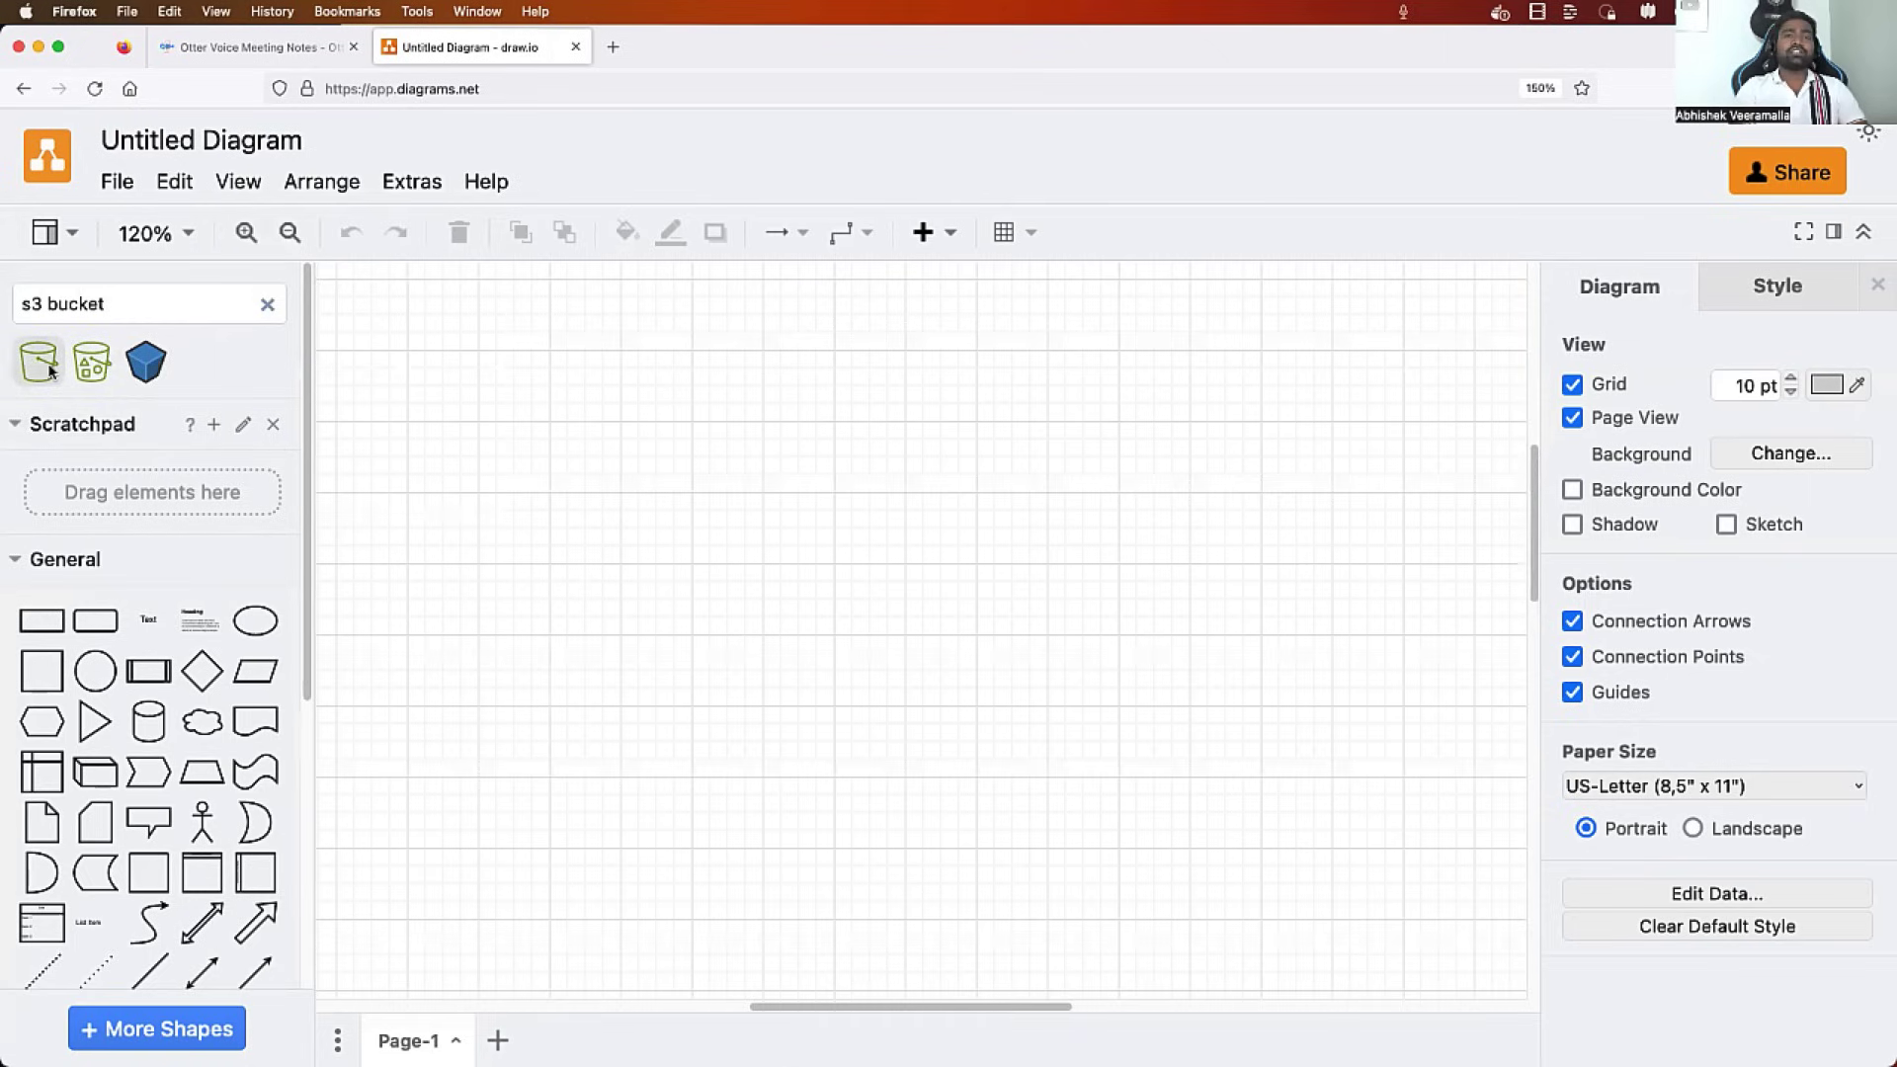
pyautogui.click(40, 364)
pyautogui.moveTo(949, 652); pyautogui.dragTo(1142, 615)
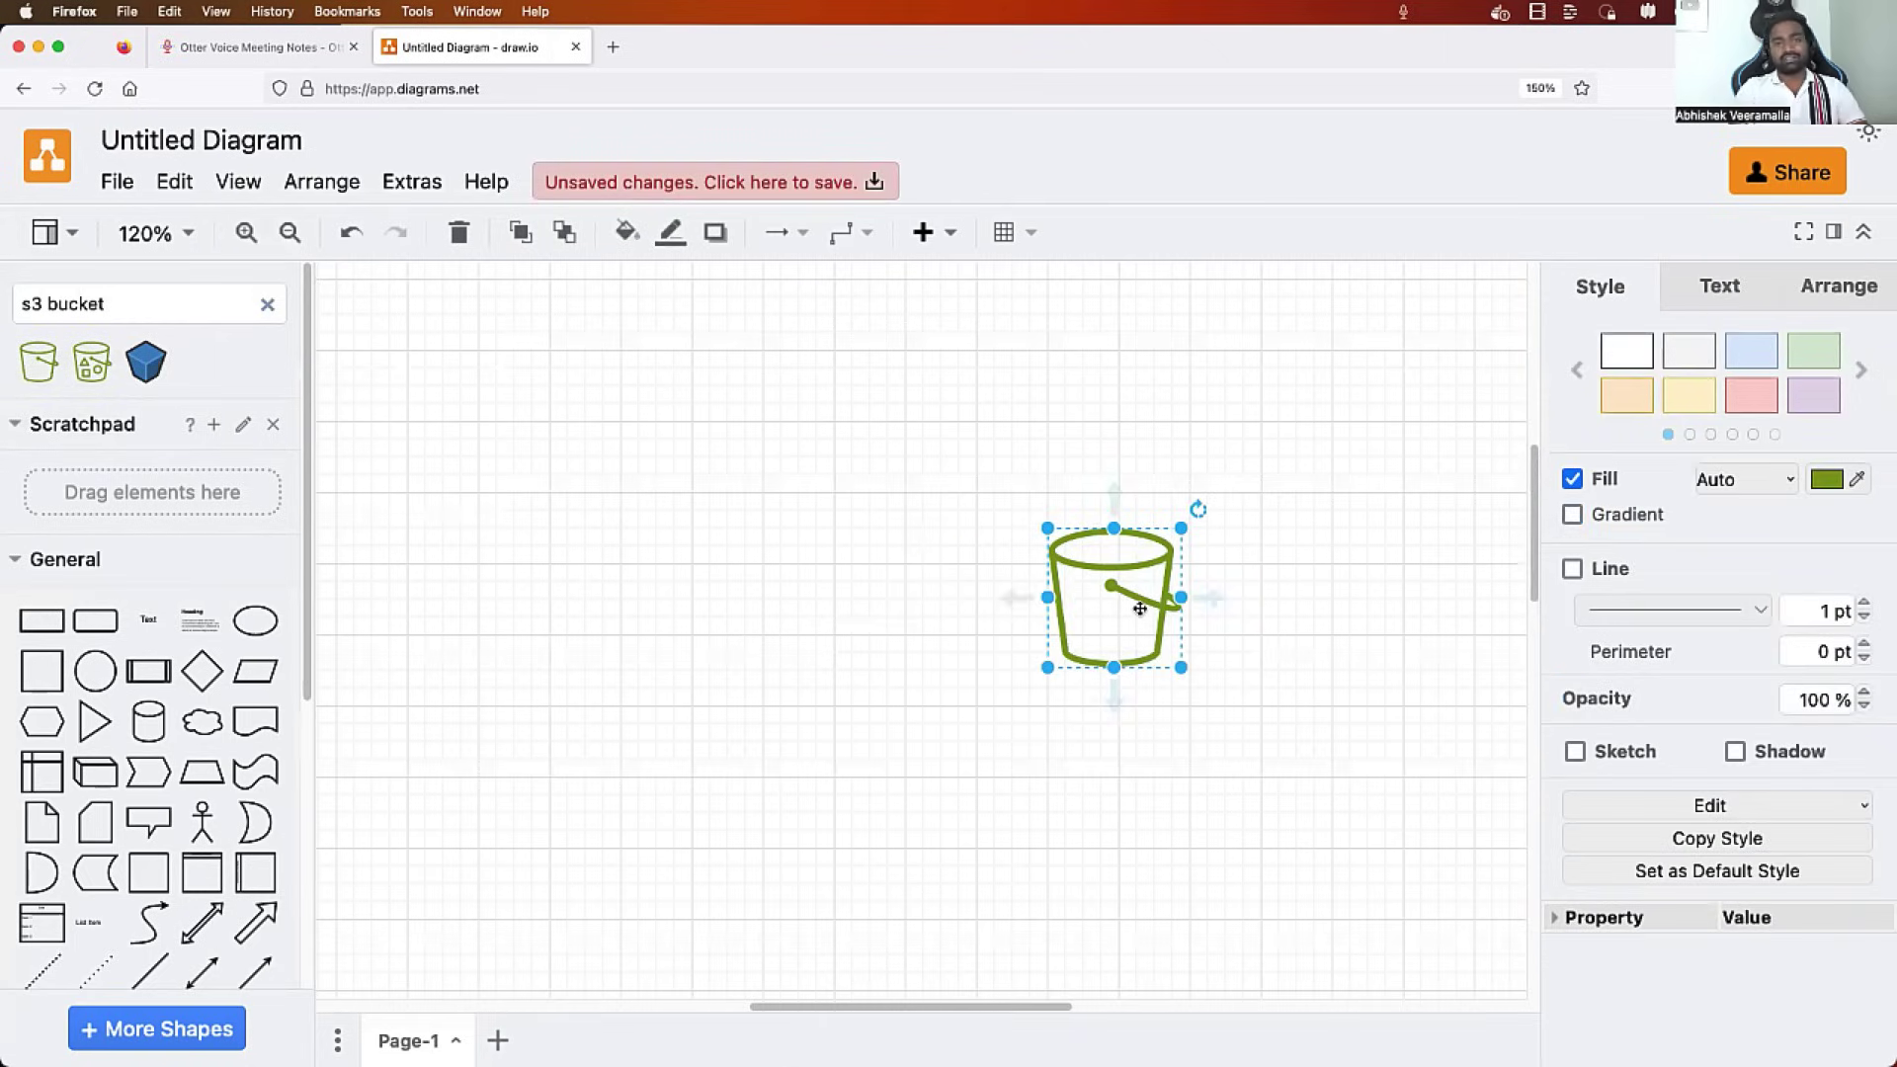
# Add a slightly shrunk EC2 instance cube on the left, connected to the bucket by an arrow
pyautogui.press('super+a')
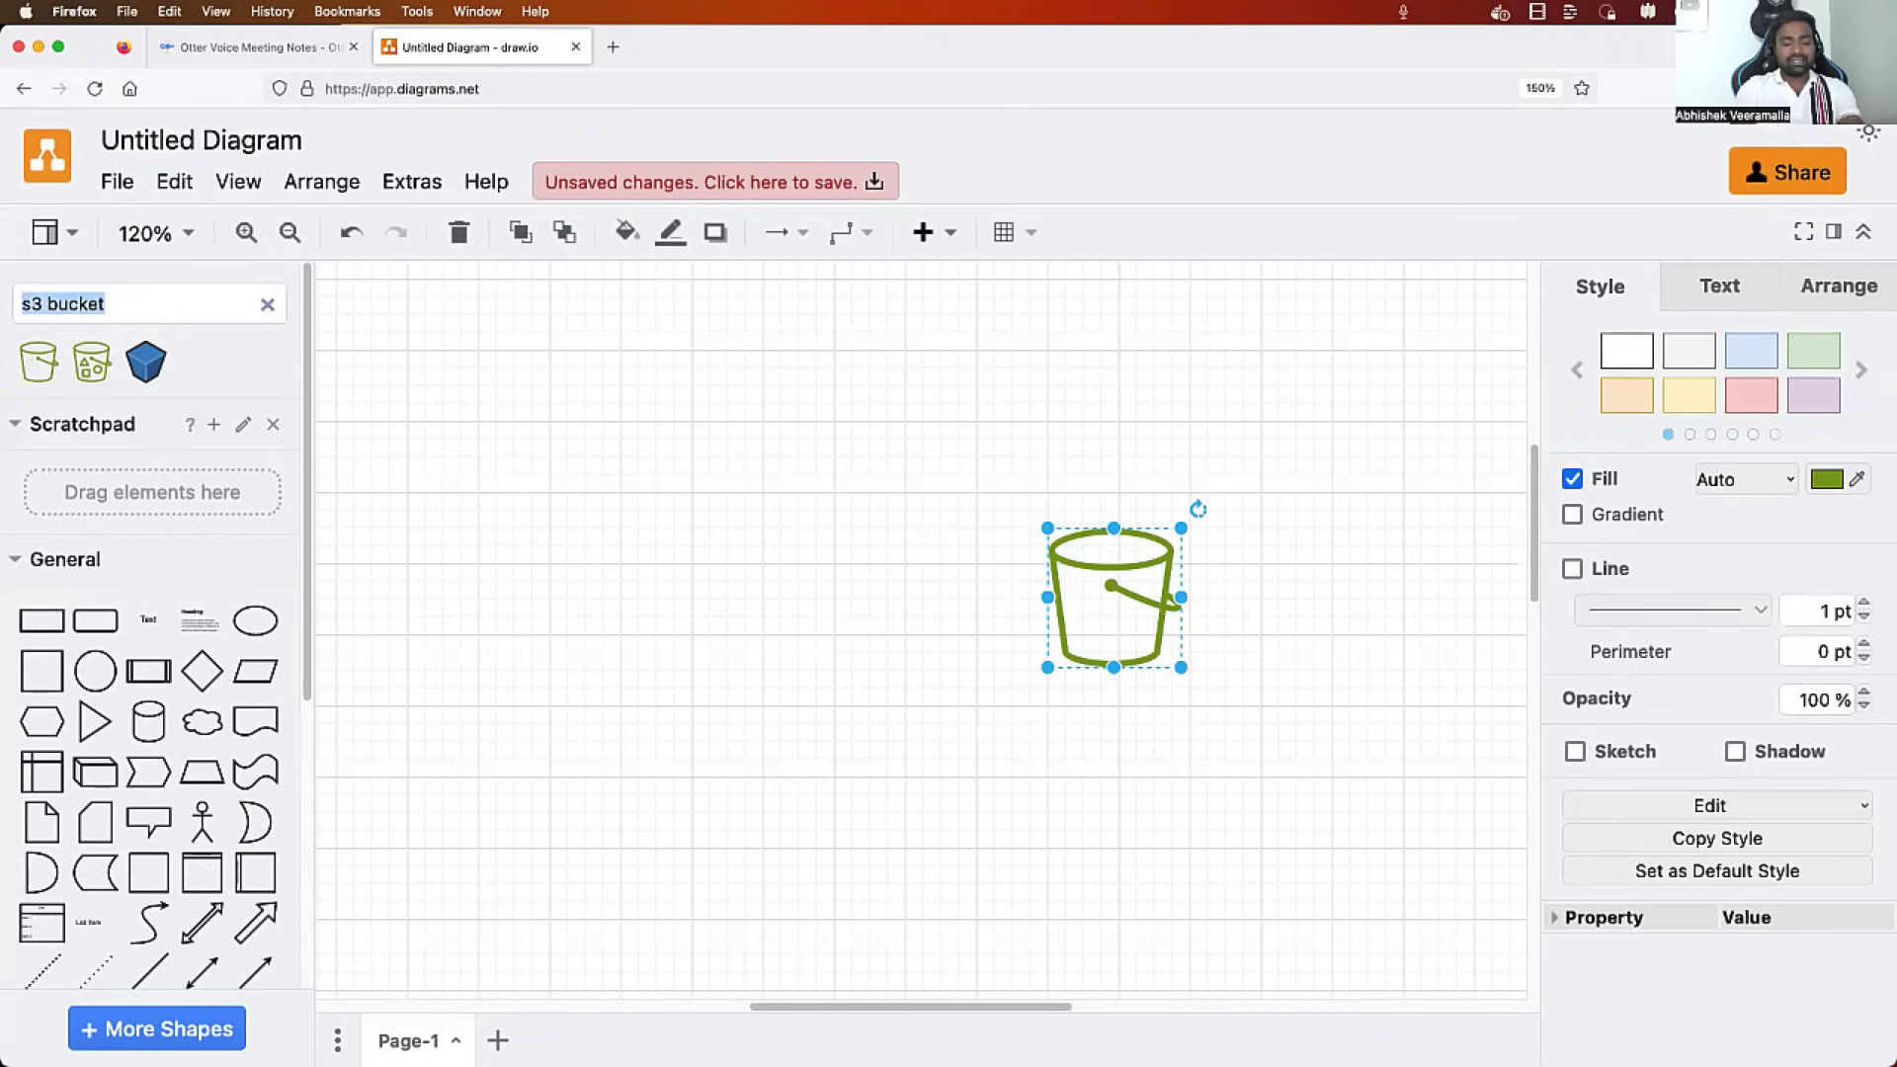
pyautogui.write('ec2 instance')
pyautogui.press('Return')
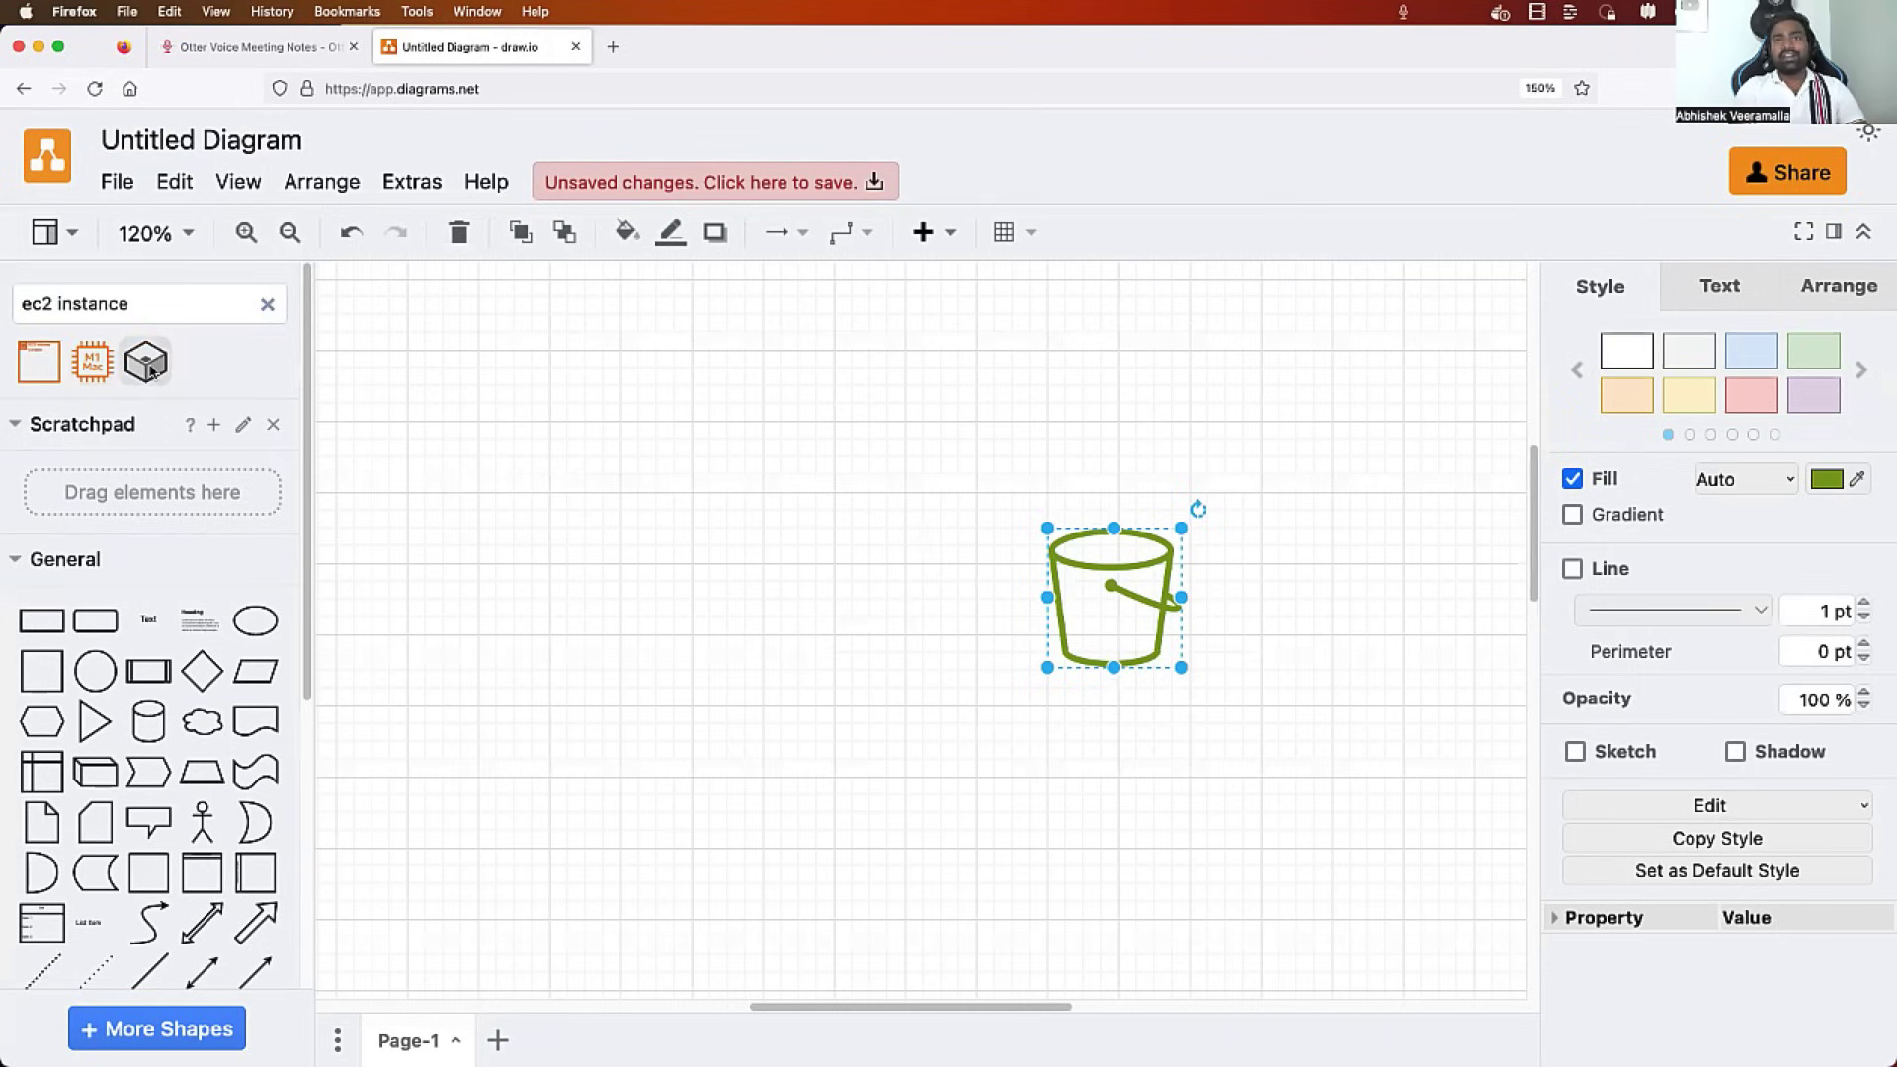
pyautogui.click(146, 363)
pyautogui.moveTo(950, 663); pyautogui.dragTo(559, 621)
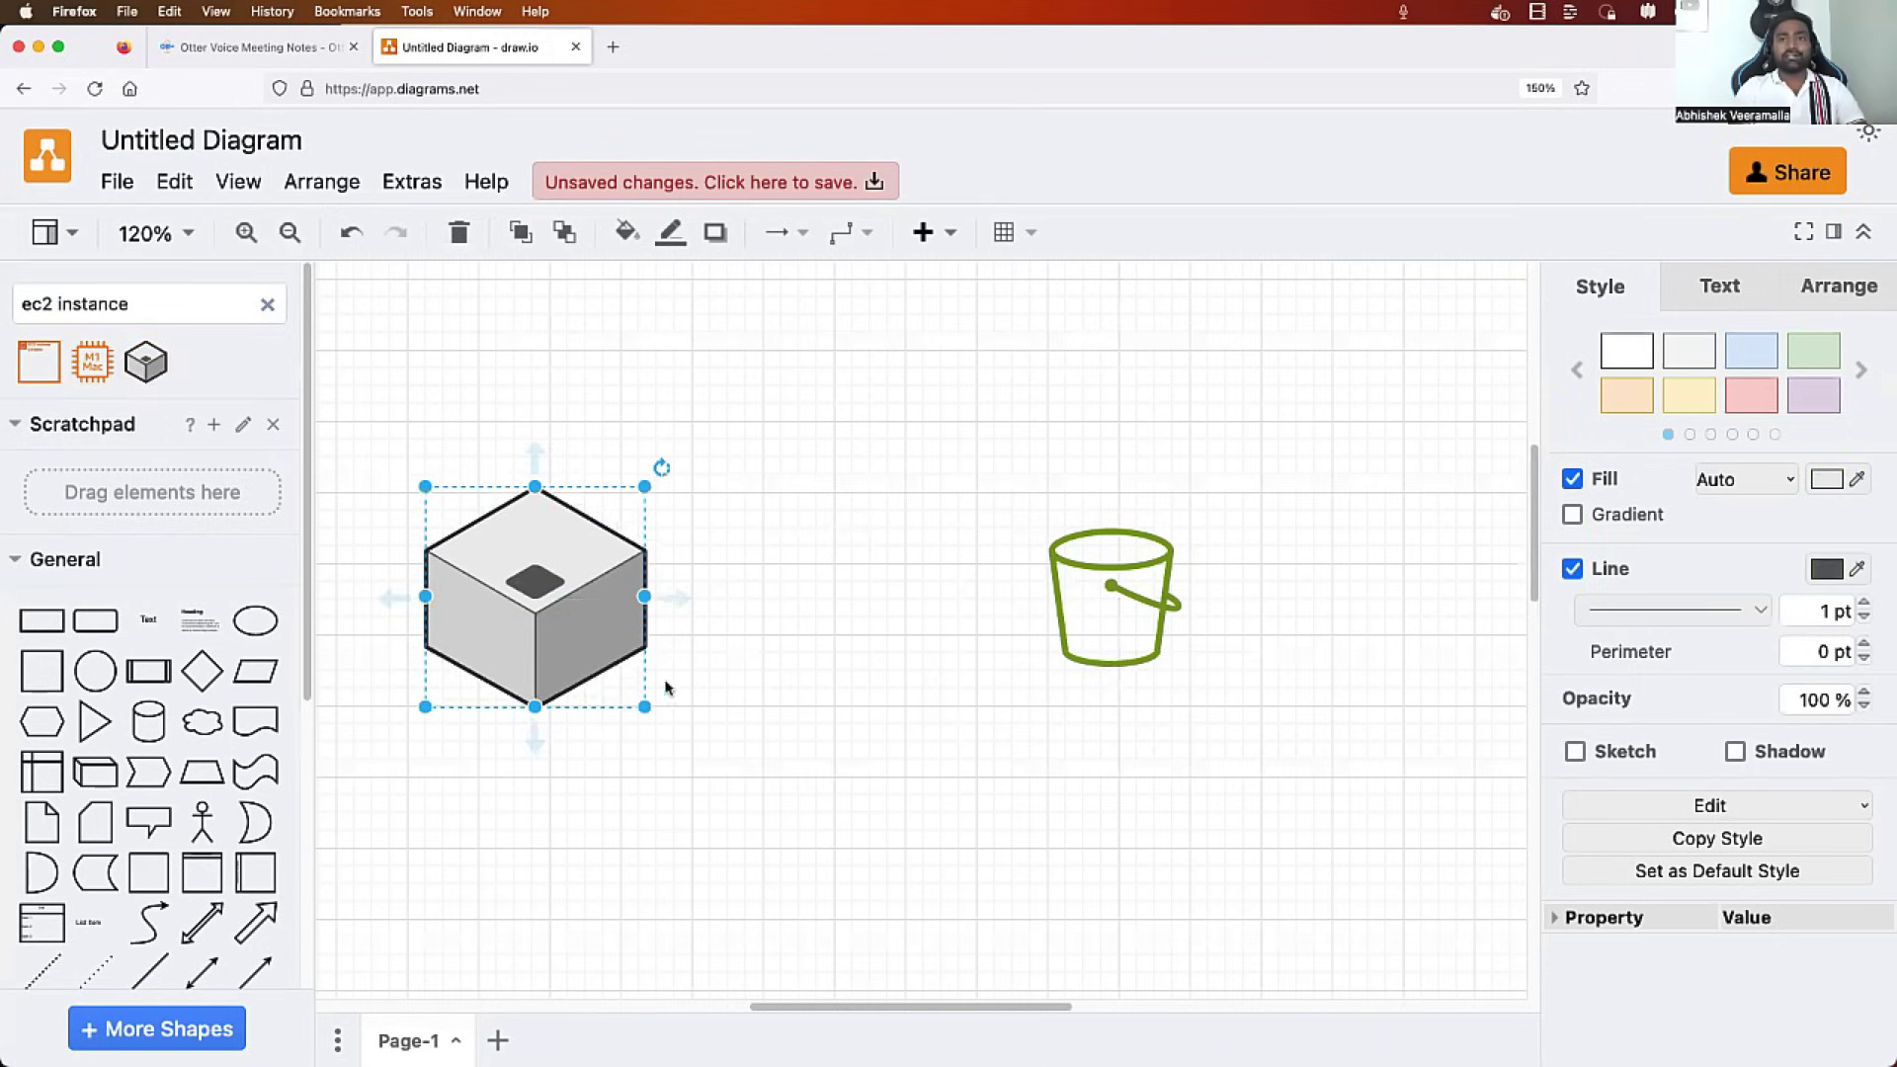
pyautogui.moveTo(645, 707); pyautogui.dragTo(625, 688)
pyautogui.moveTo(536, 589); pyautogui.dragTo(572, 599)
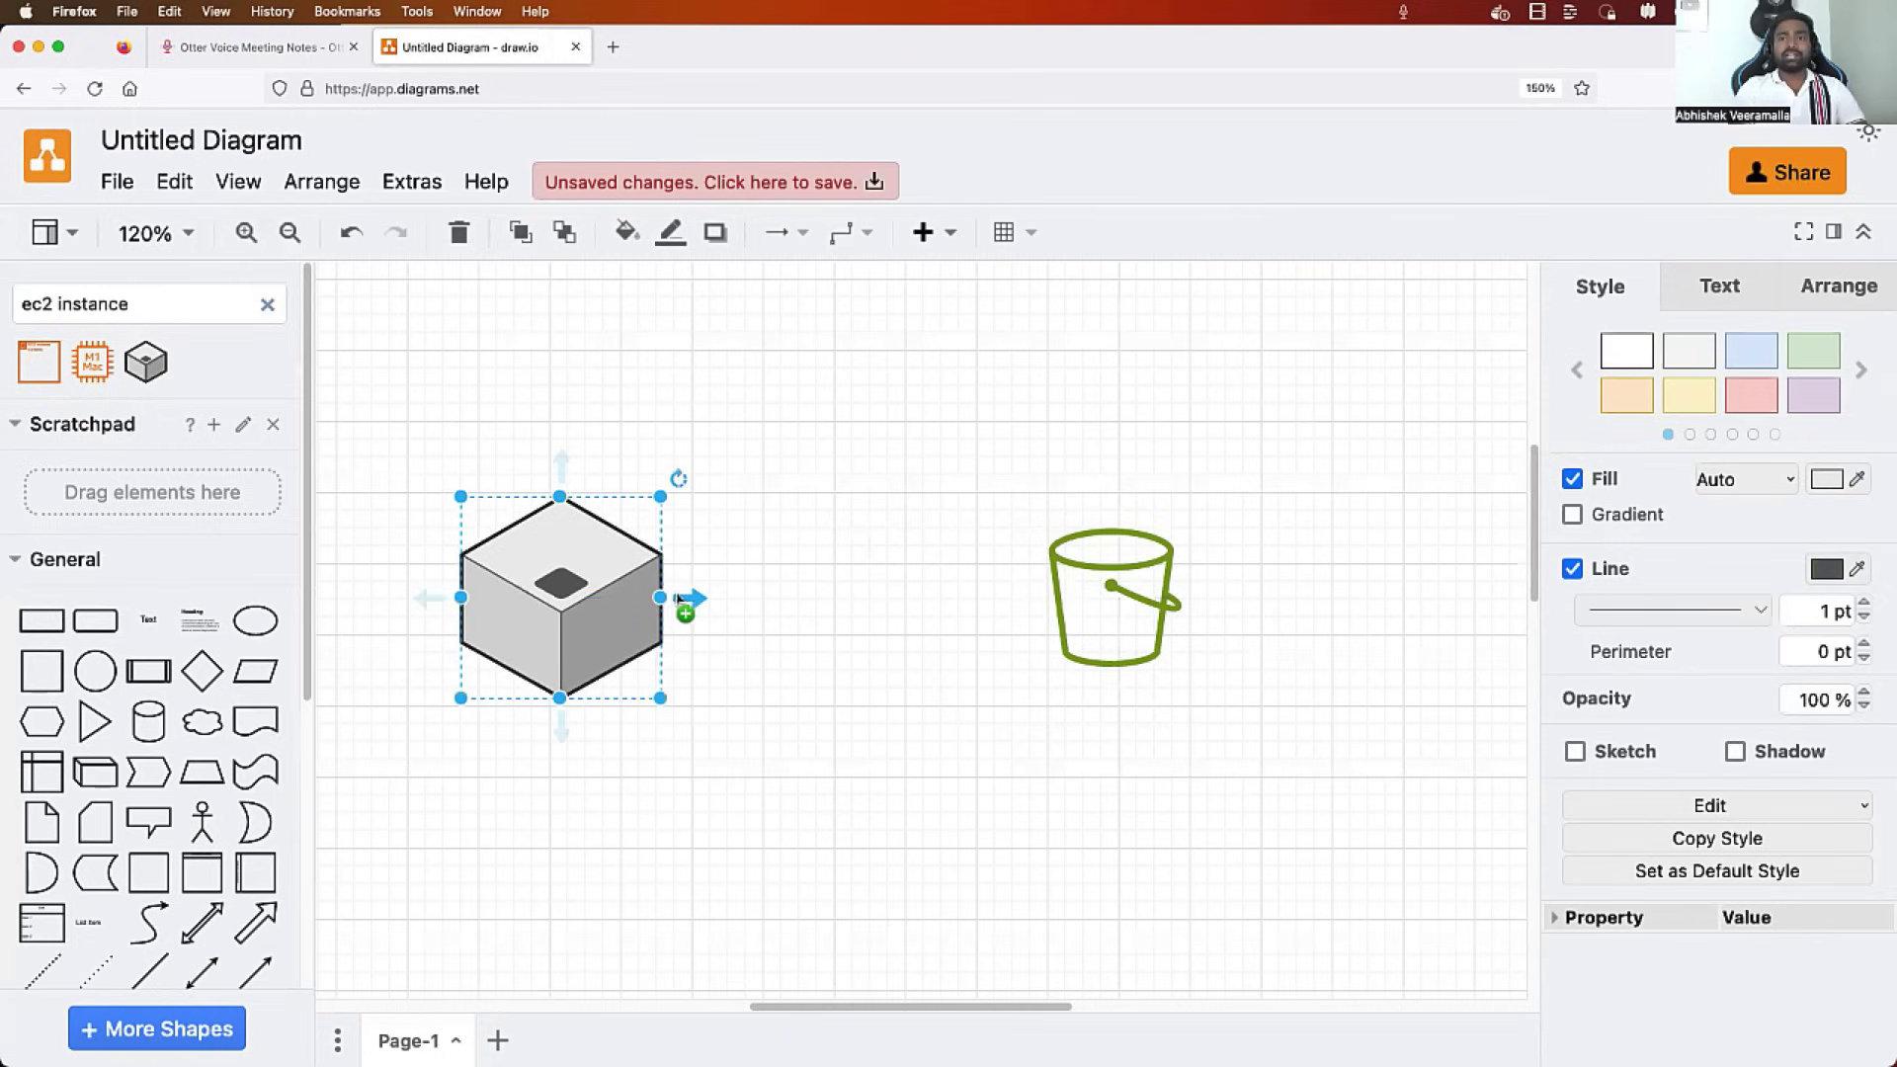
pyautogui.moveTo(691, 597); pyautogui.dragTo(1047, 603)
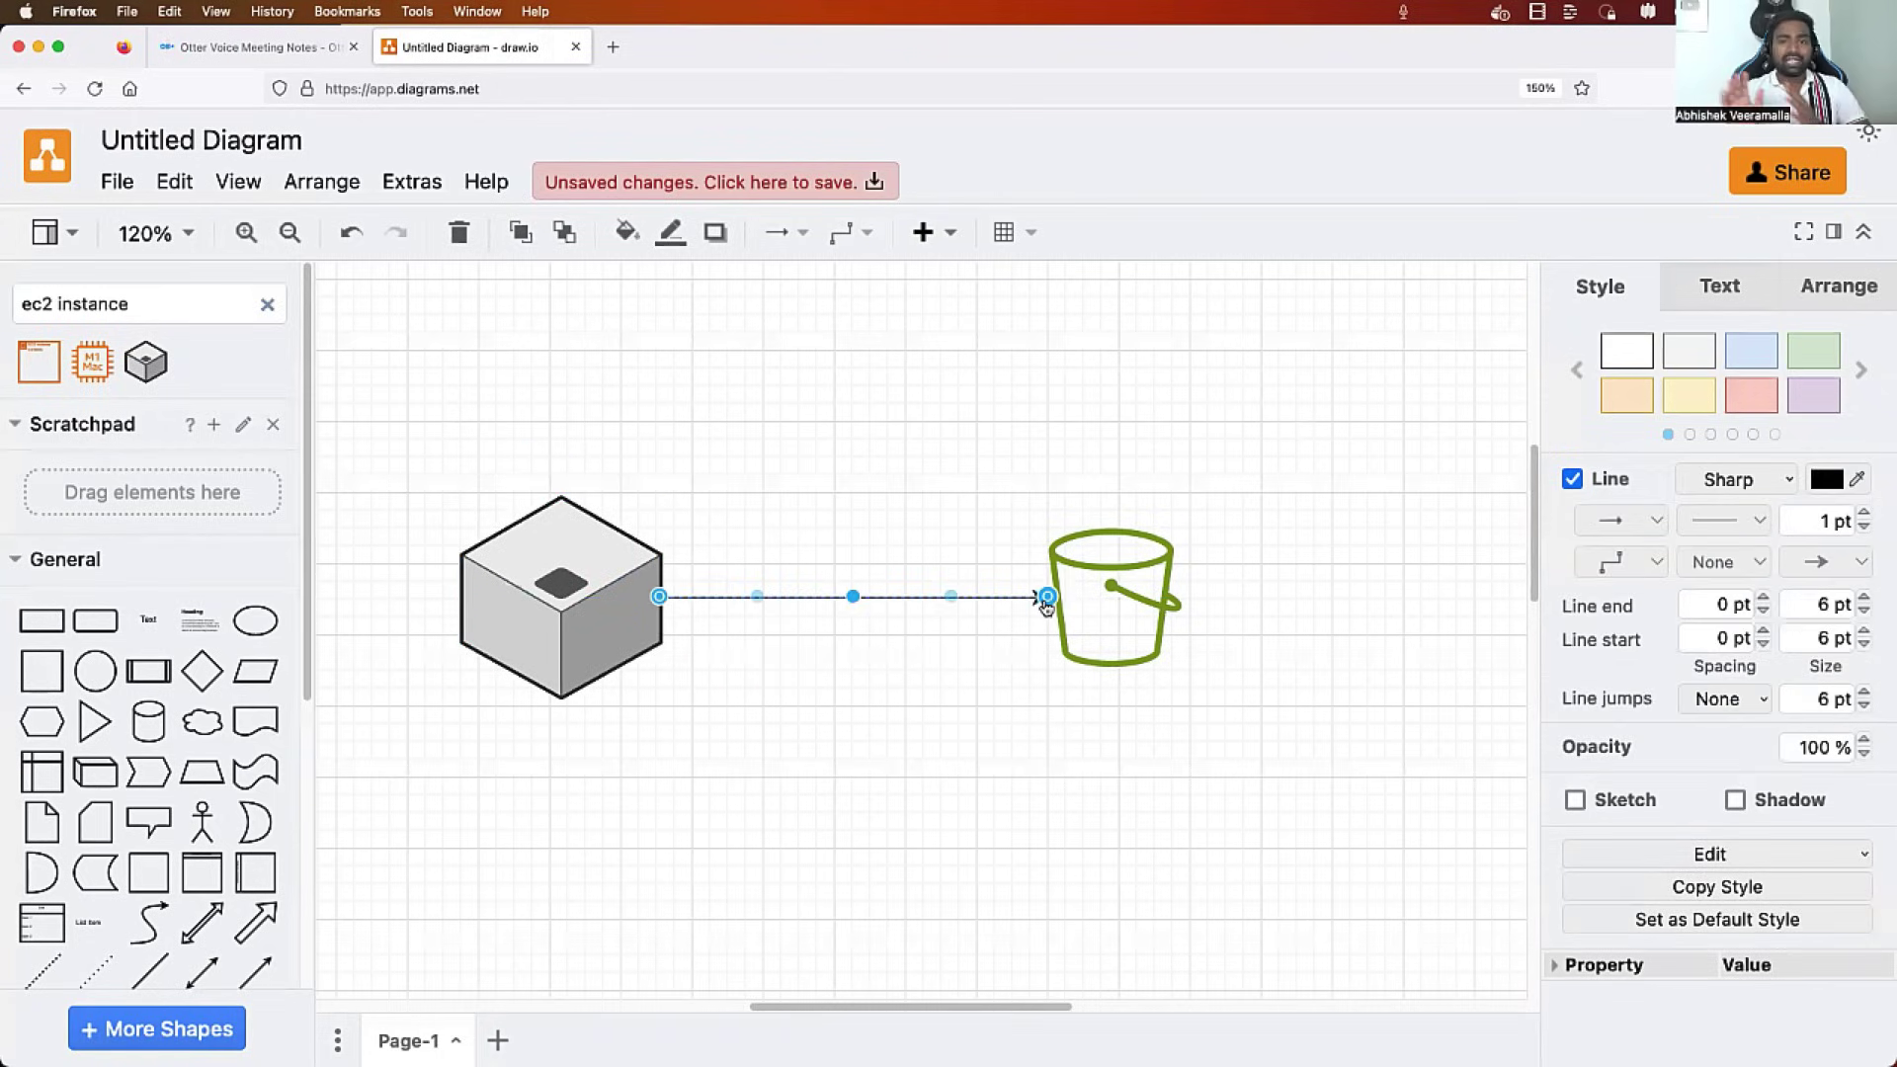
pyautogui.click(1360, 595)
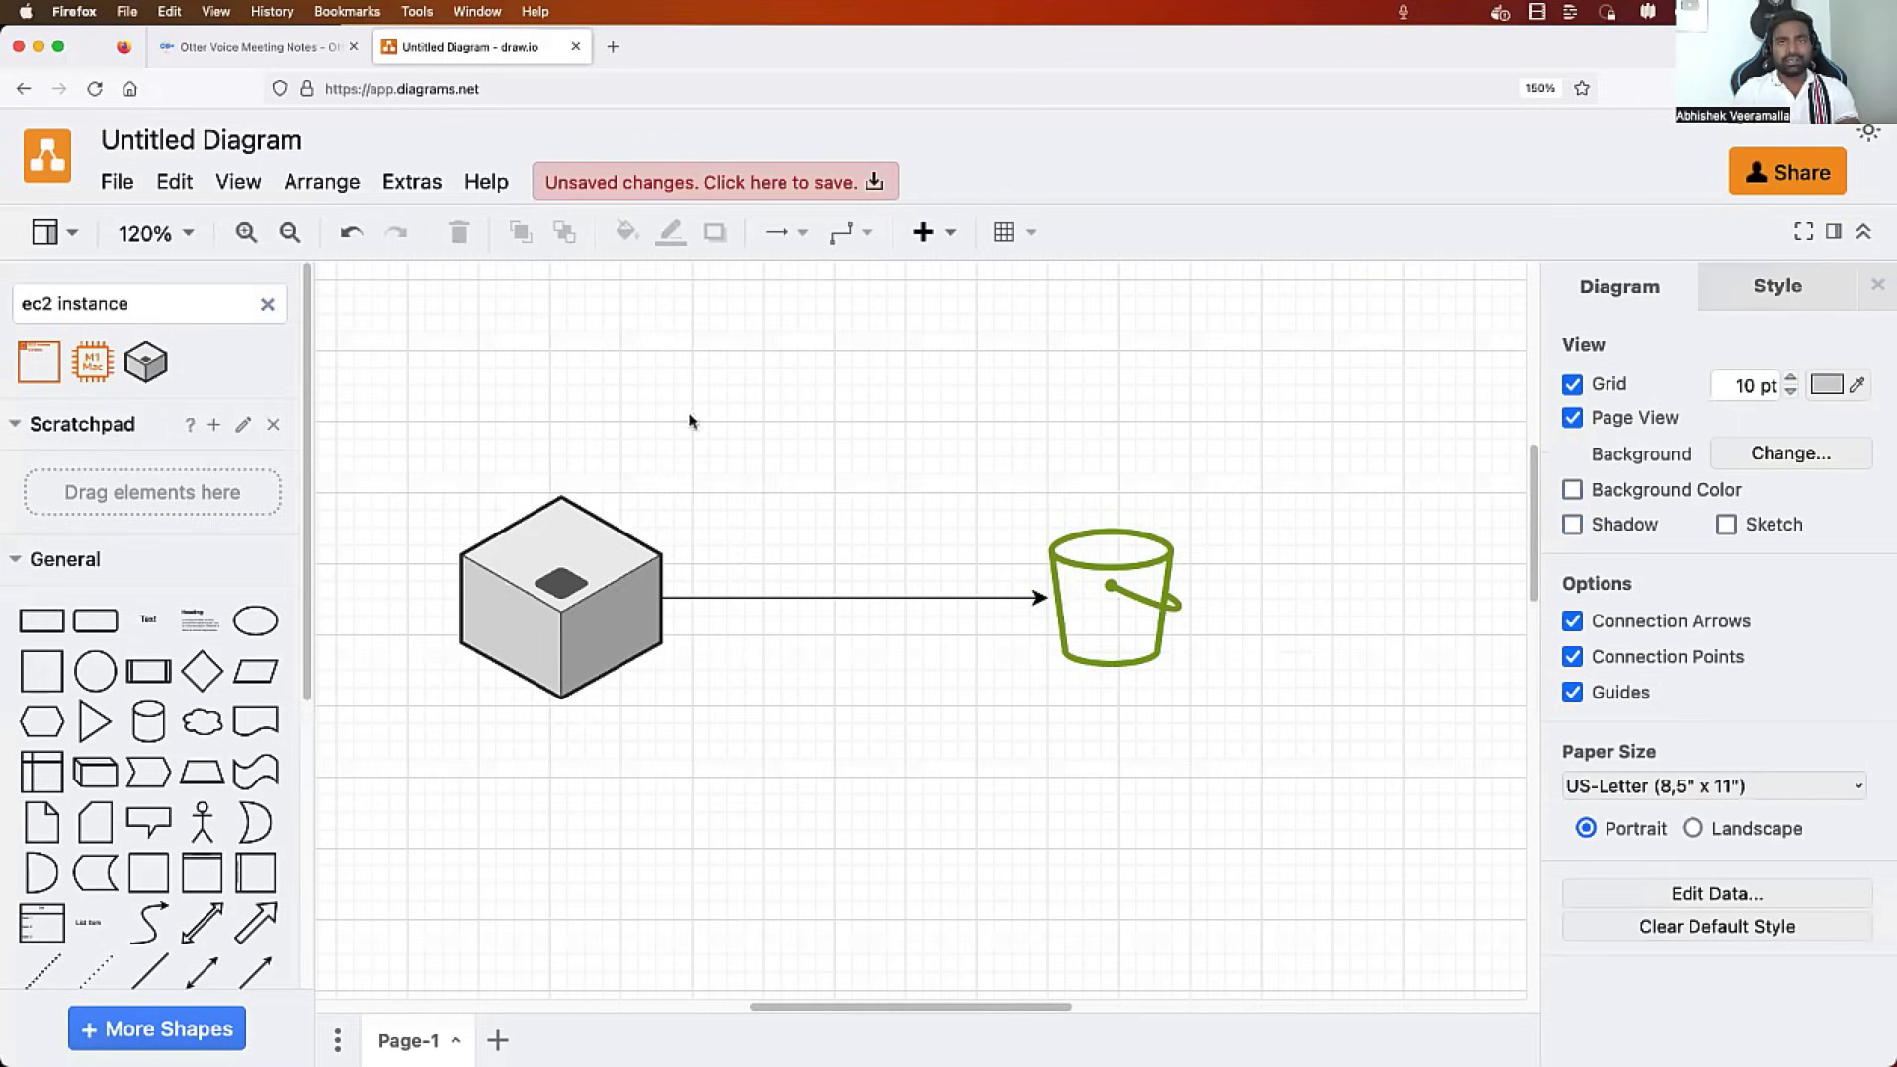
# Replace the shape search with 'azure' and browse the Azure results
pyautogui.tripleClick(156, 306)
pyautogui.press('BackSpace')
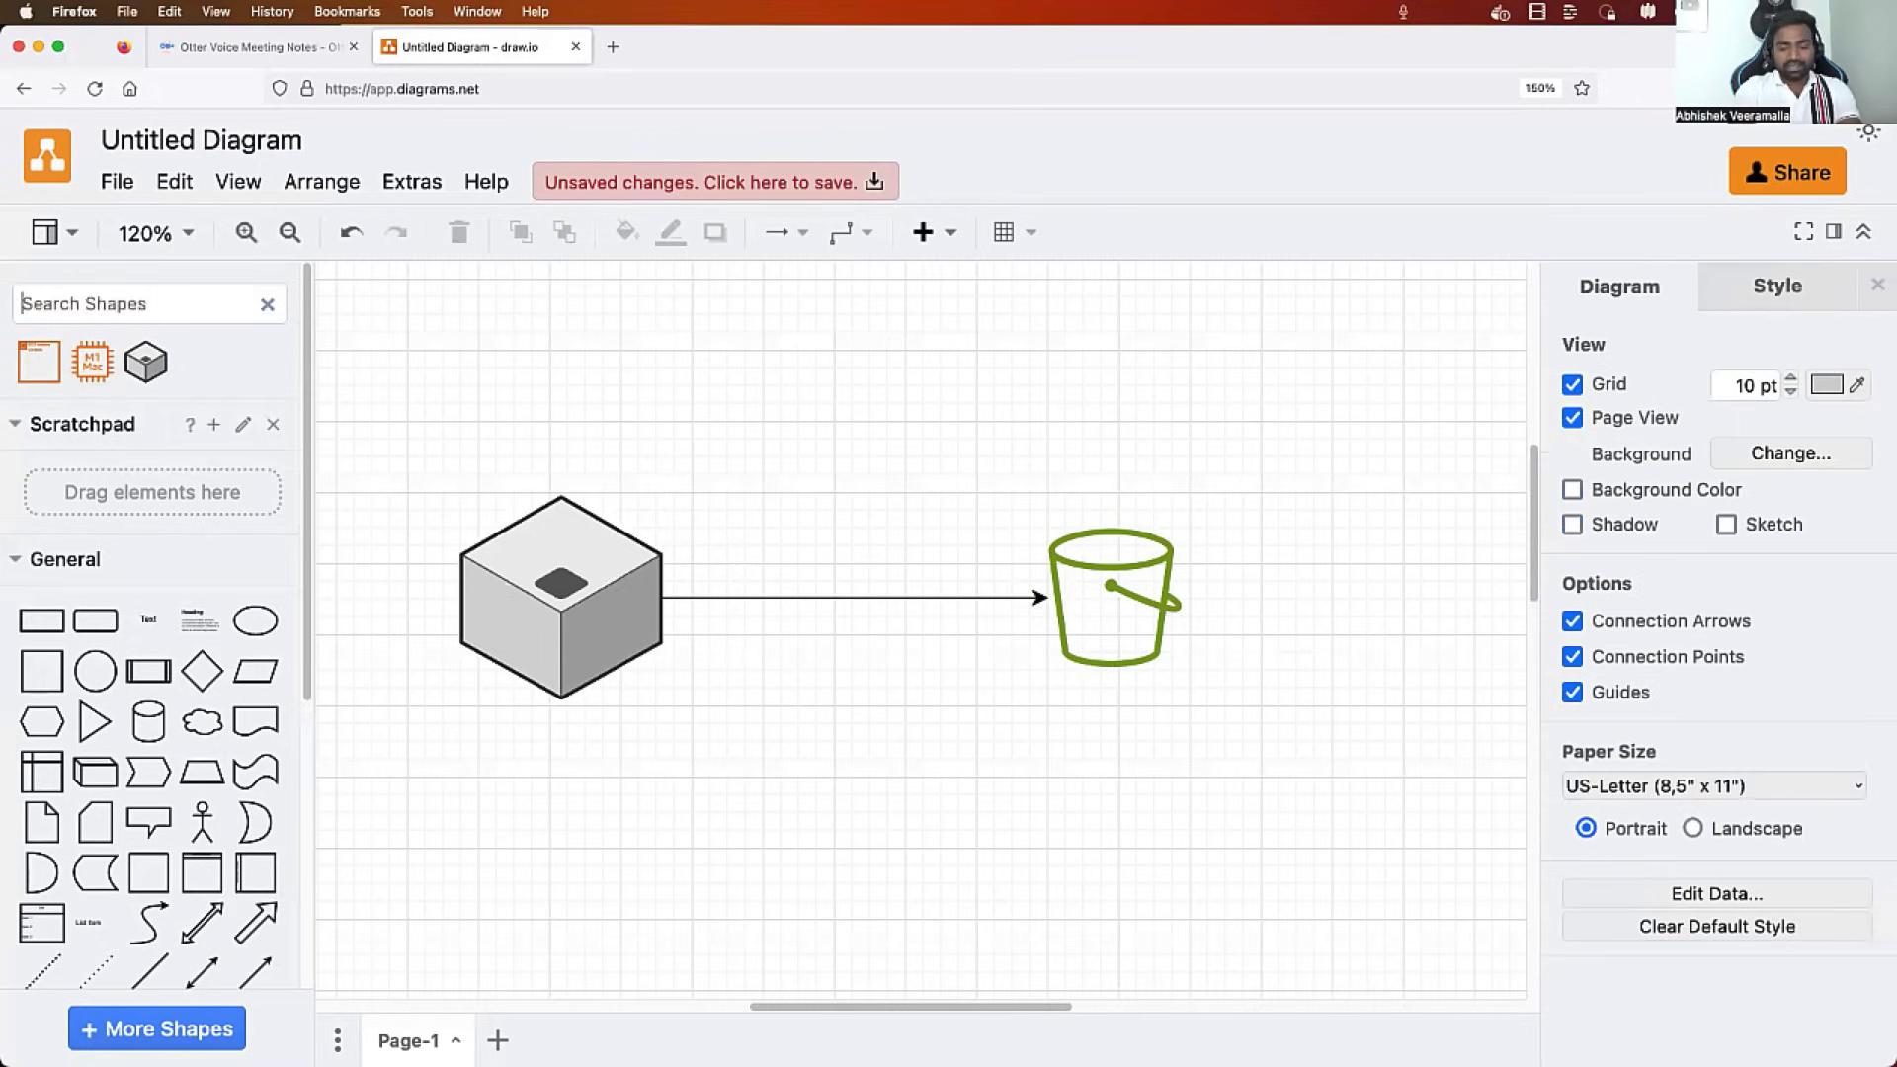
pyautogui.write('azure')
pyautogui.press('Return')
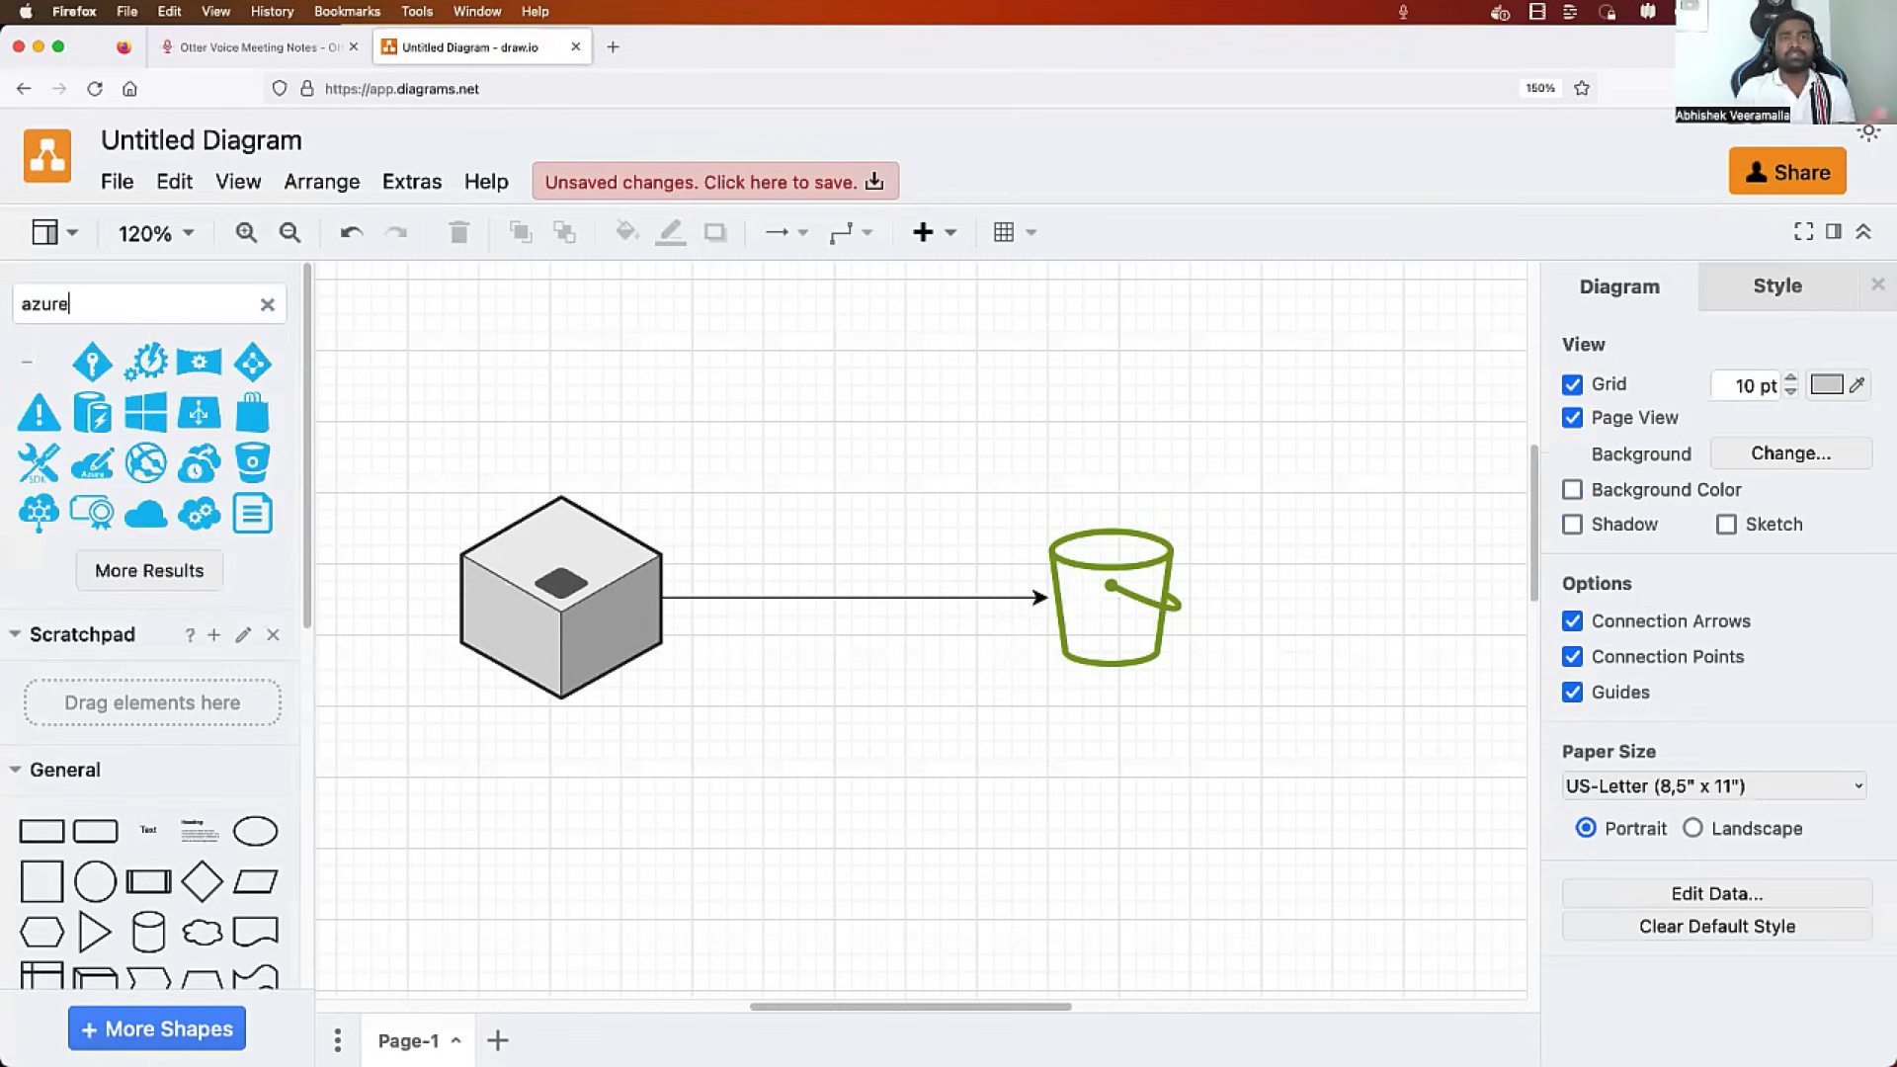
pyautogui.moveTo(182, 496)
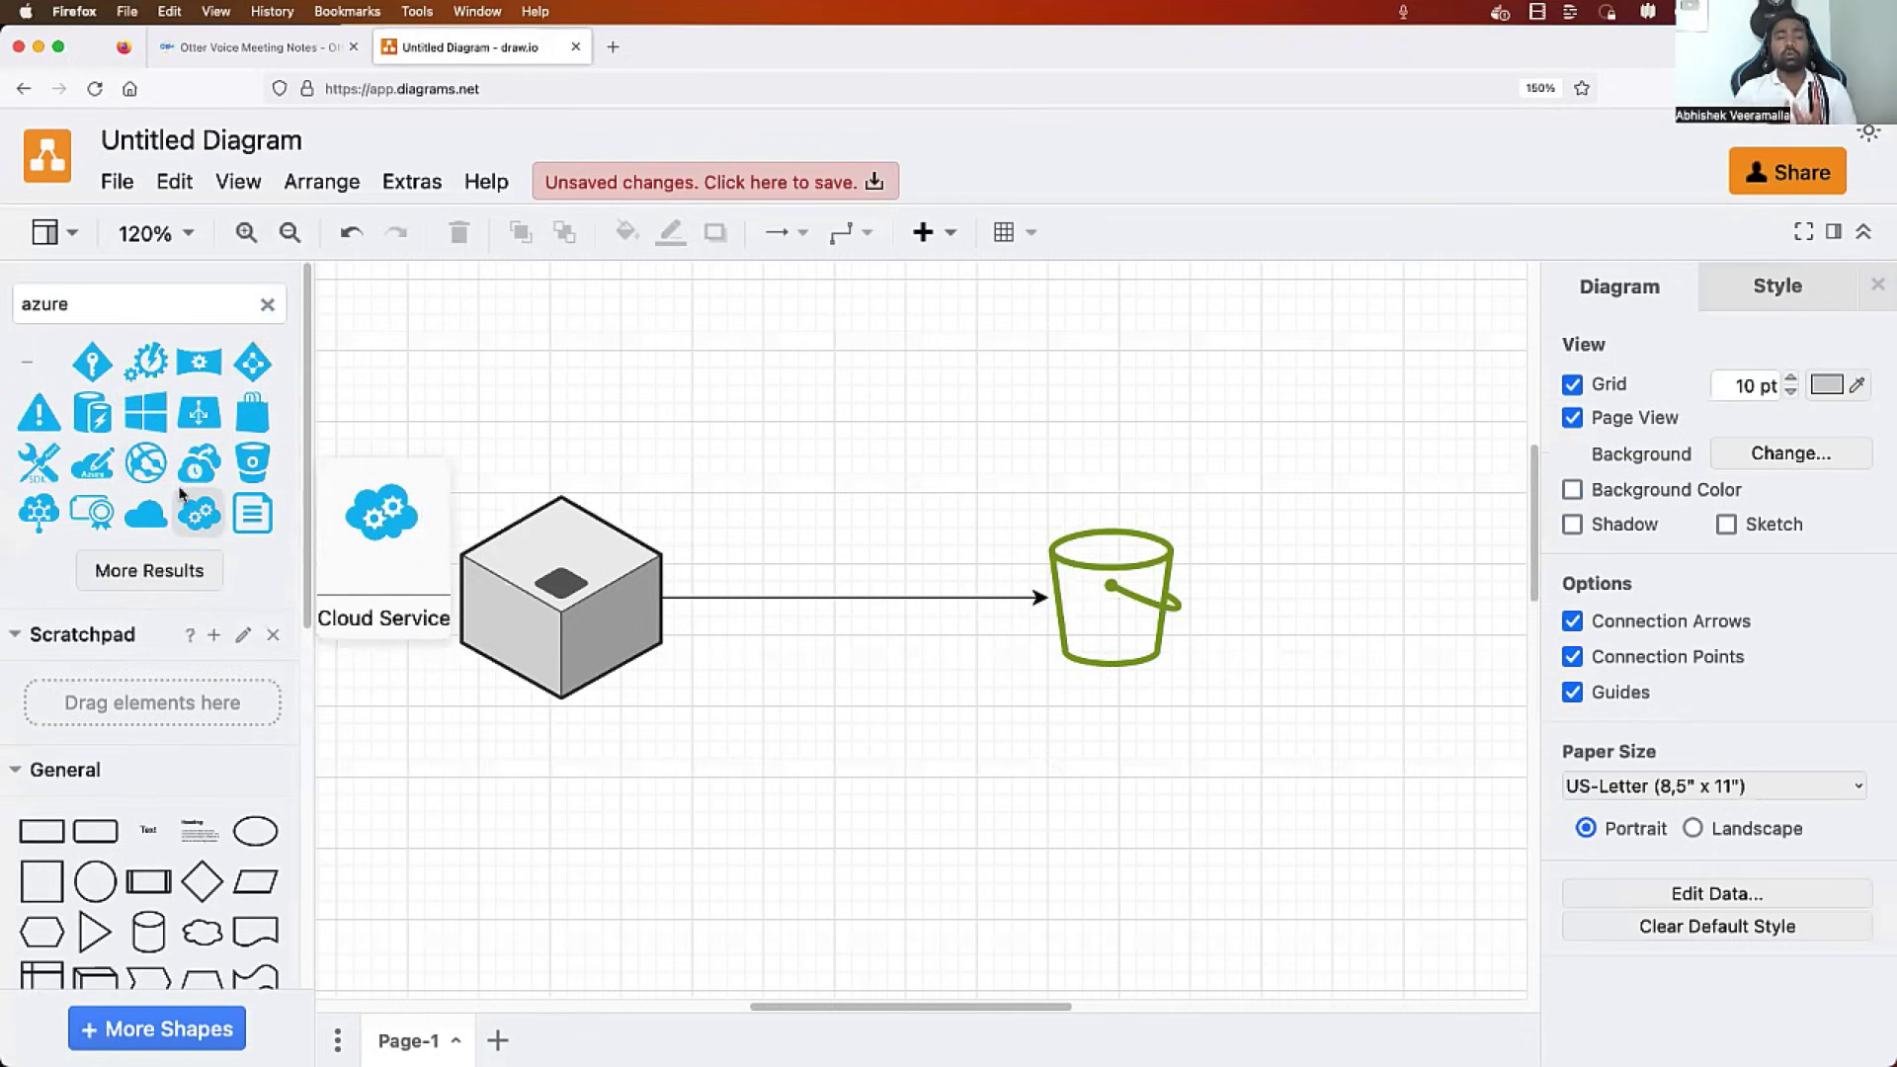
# Search the shape library for 'kubernetes' to list Kubernetes icons
pyautogui.doubleClick(107, 298)
pyautogui.press('BackSpace')
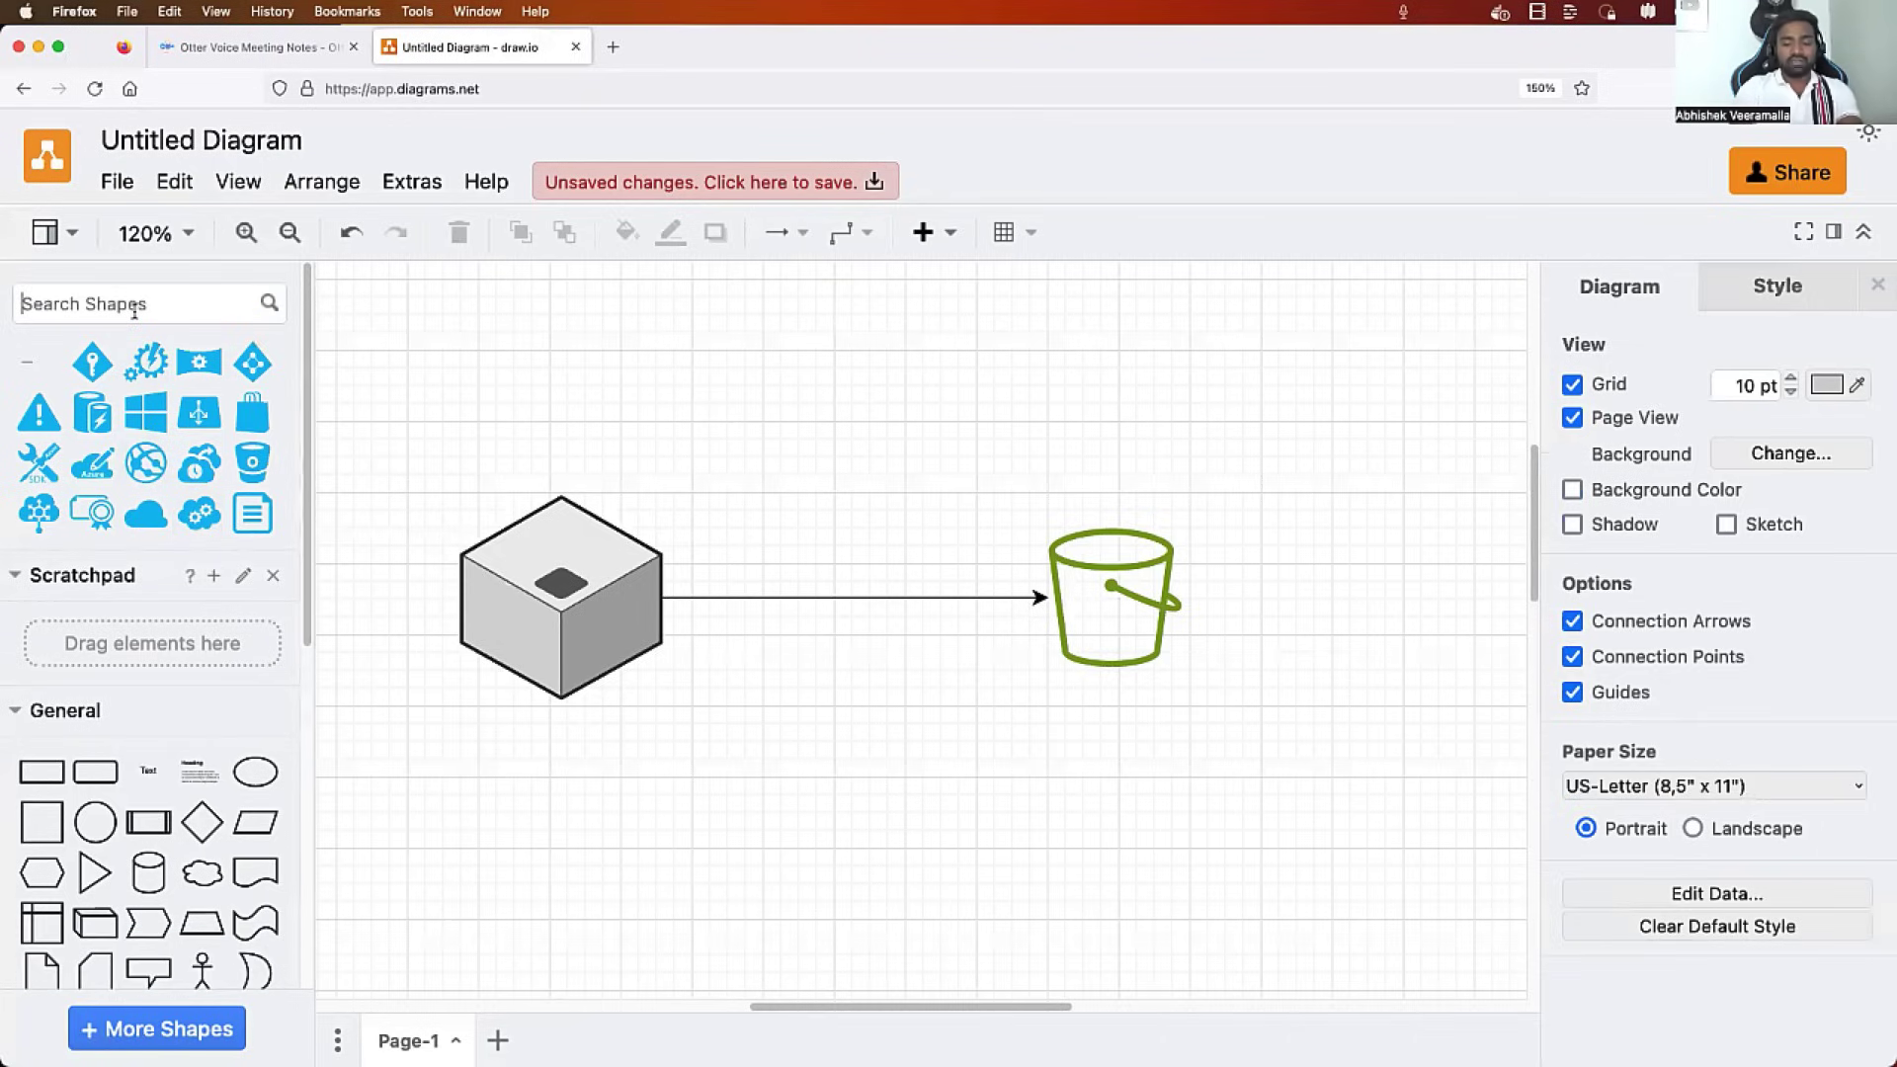
pyautogui.write('kubernetes')
pyautogui.press('Return')
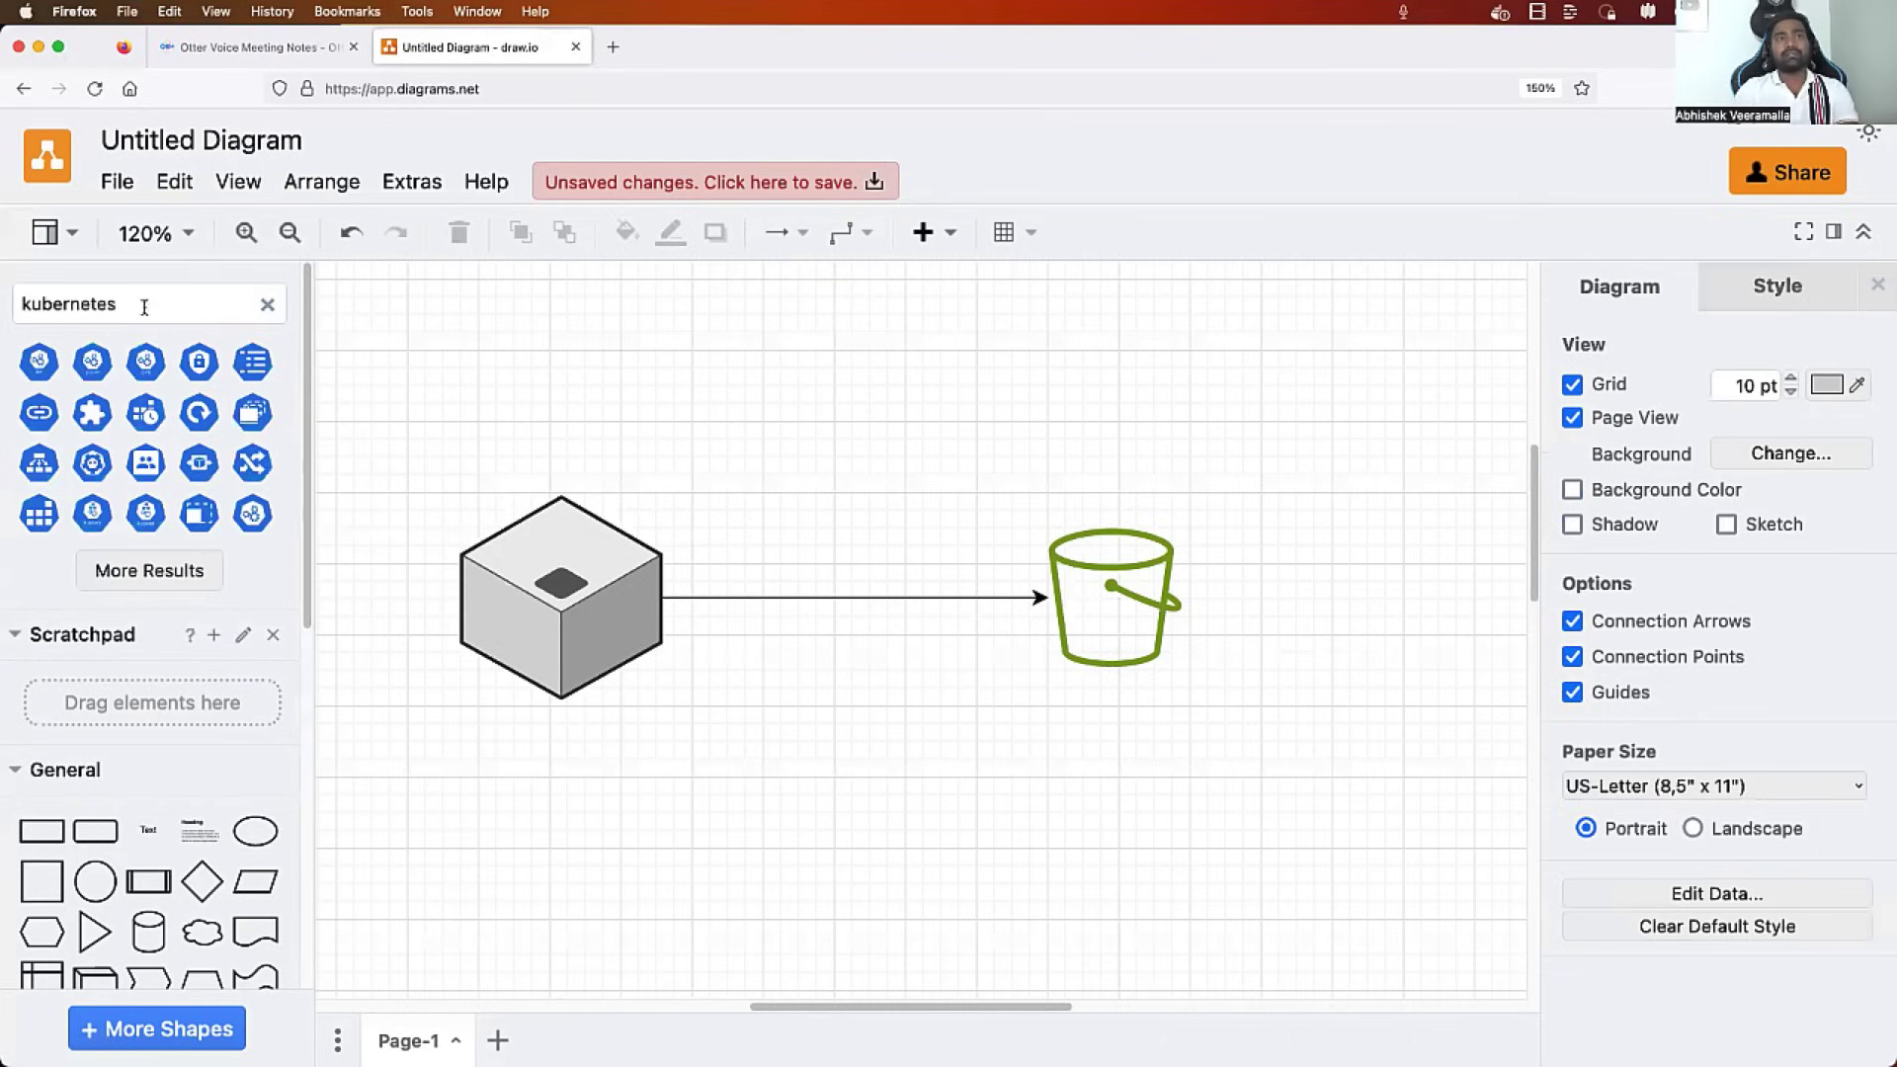
pyautogui.moveTo(153, 415)
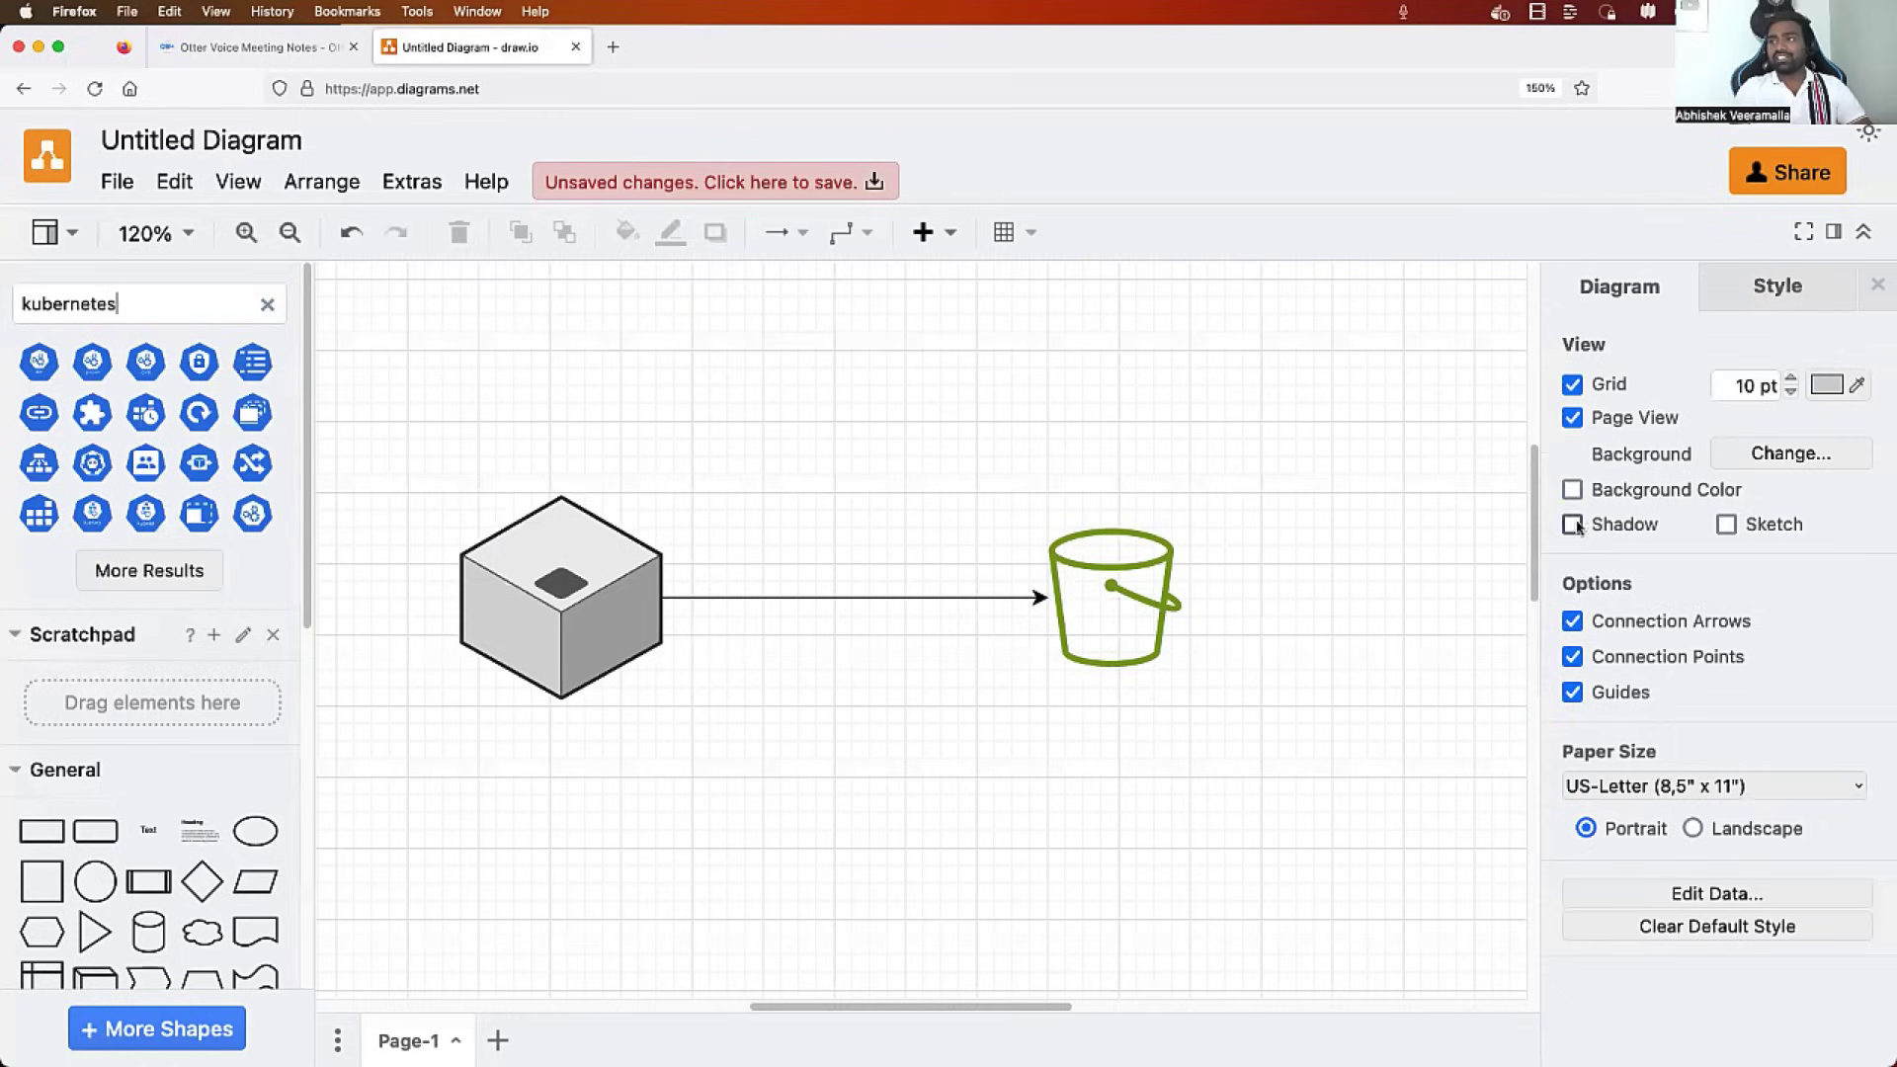
# Hide the page grid and turn on sketch style for the whole diagram
pyautogui.click(1573, 385)
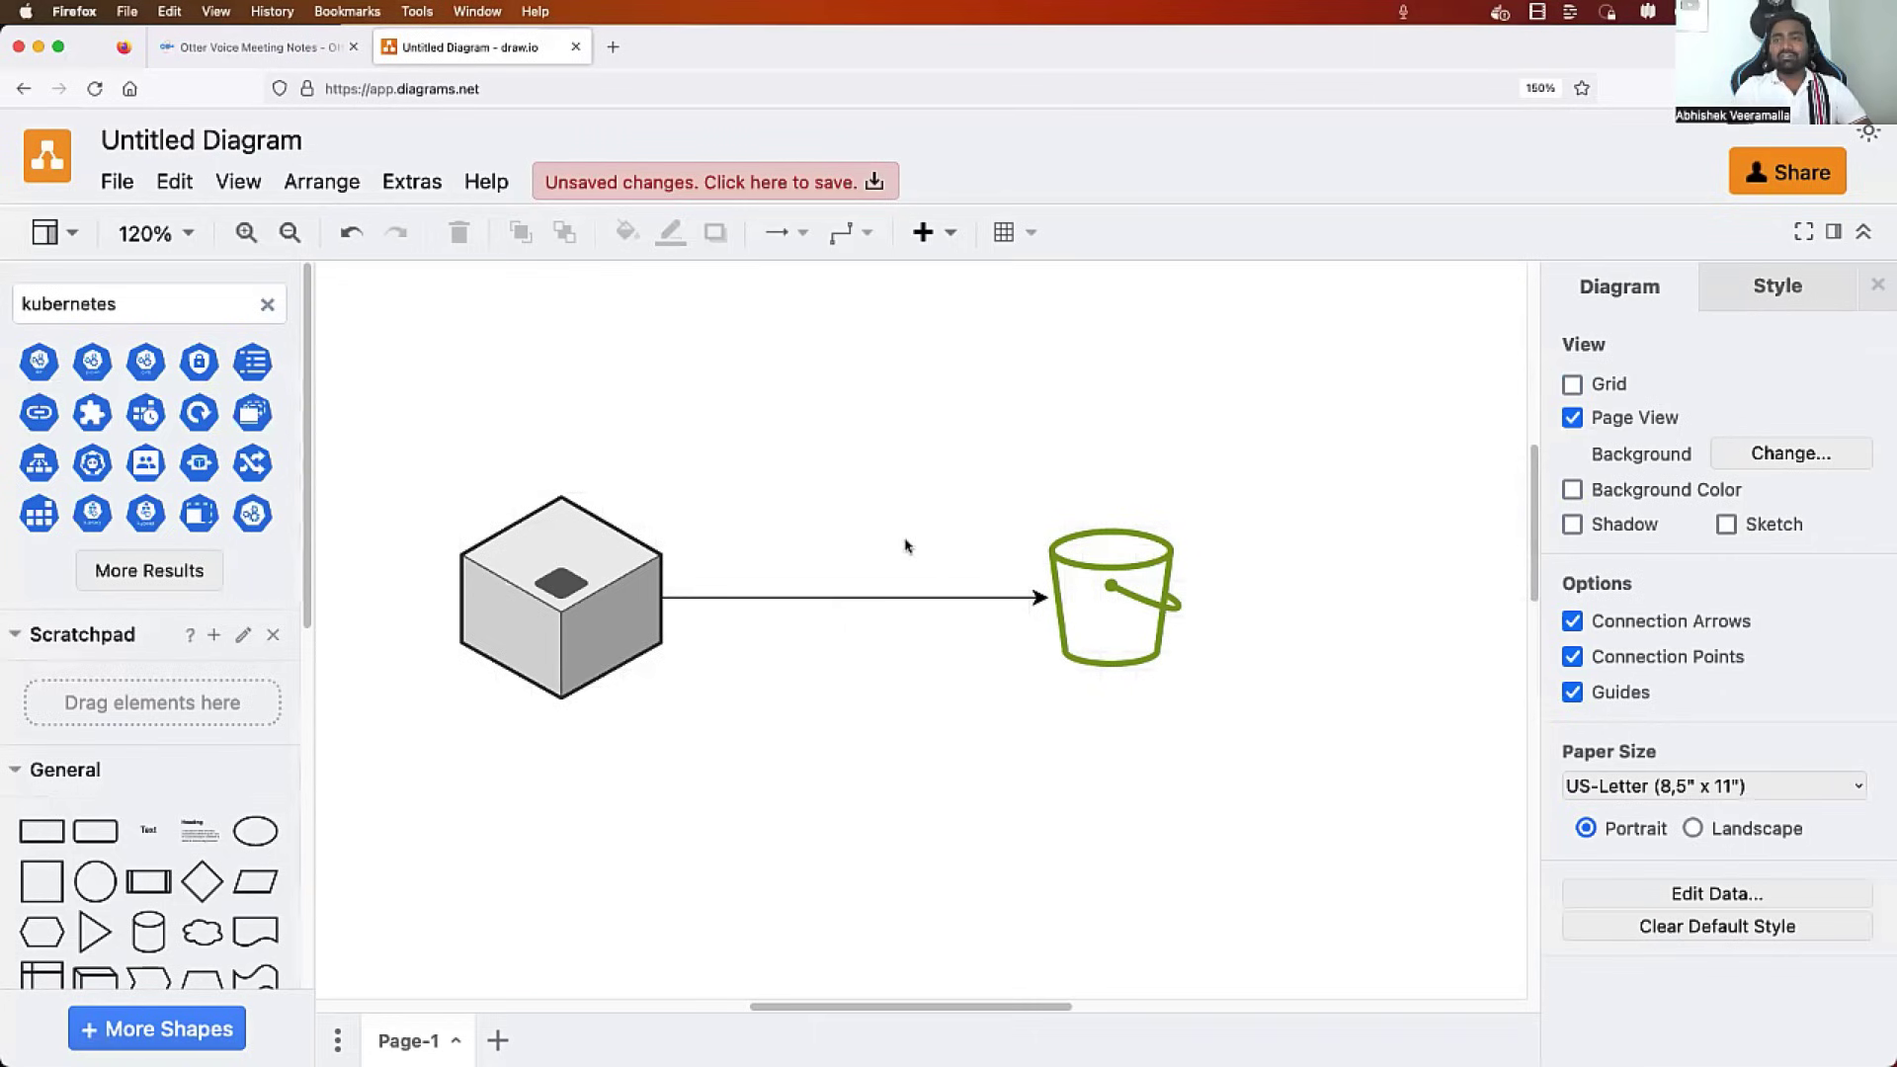
pyautogui.click(558, 578)
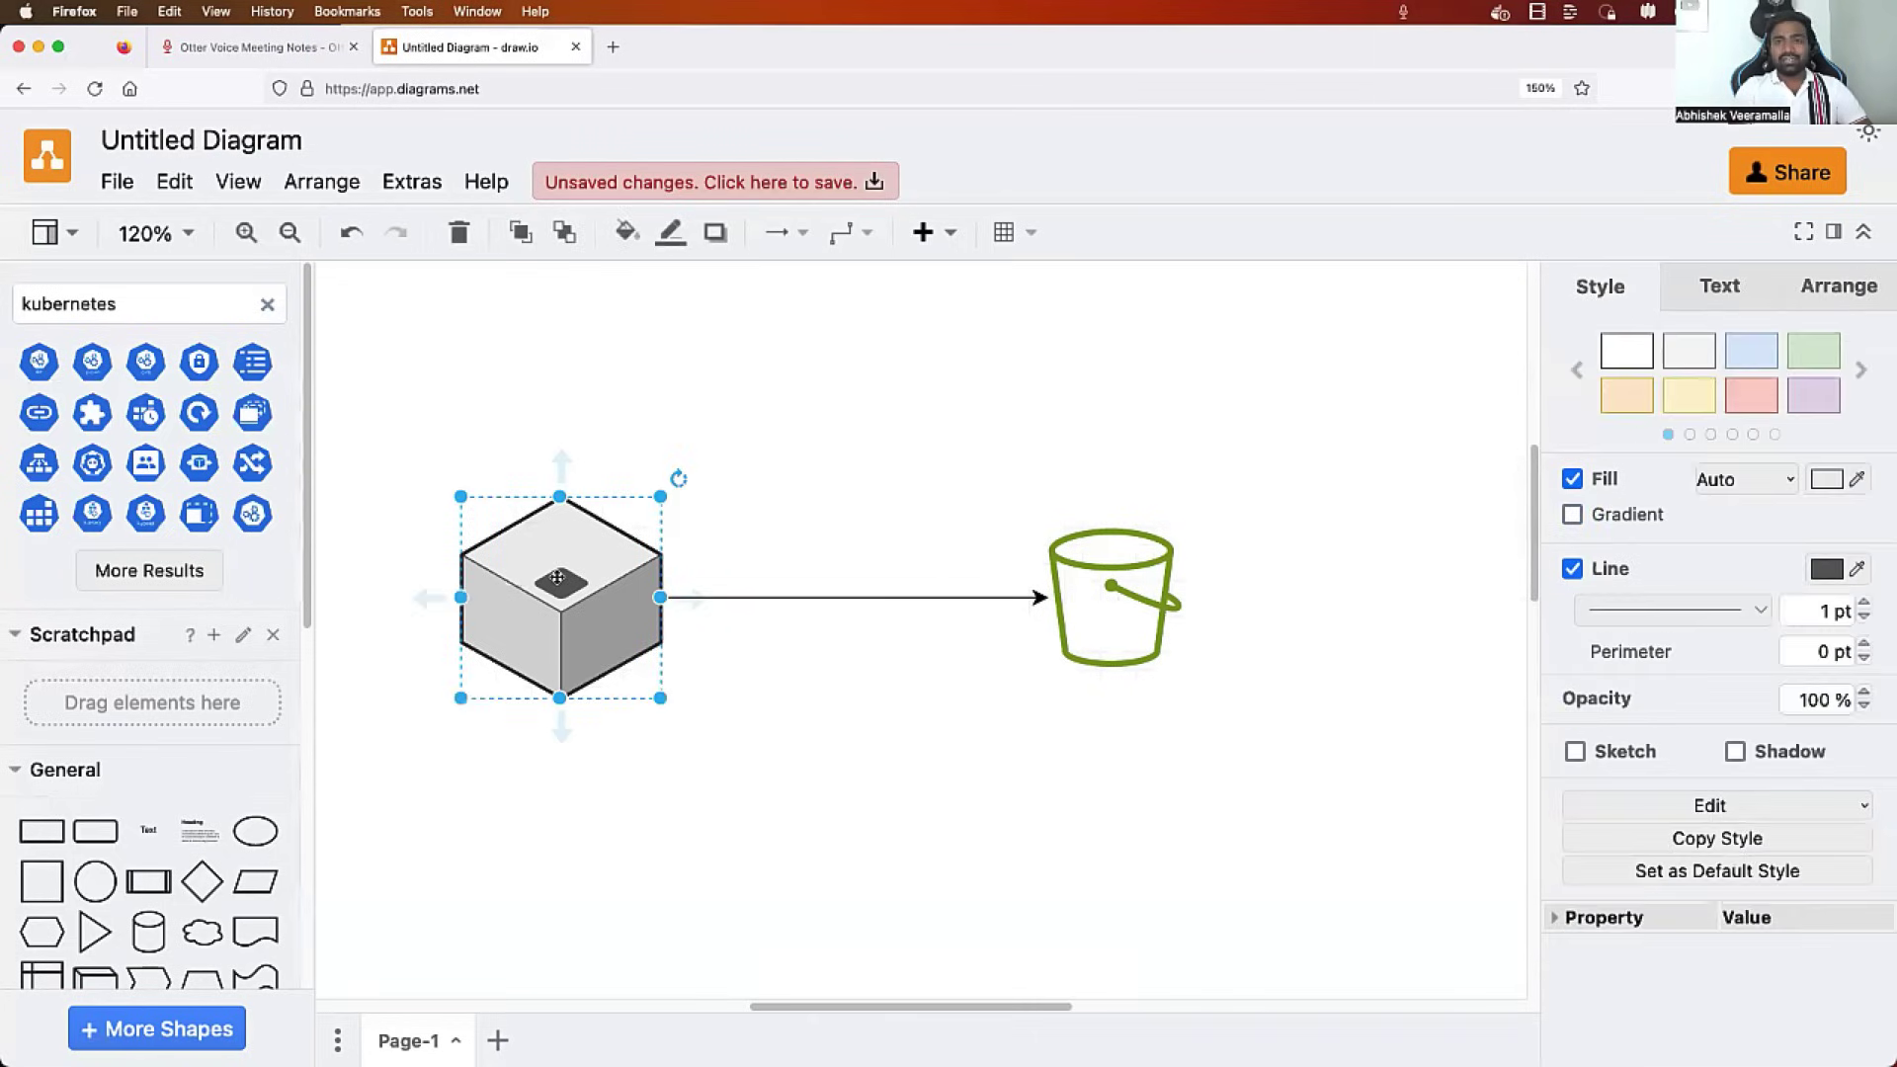
pyautogui.click(1105, 605)
pyautogui.click(559, 593)
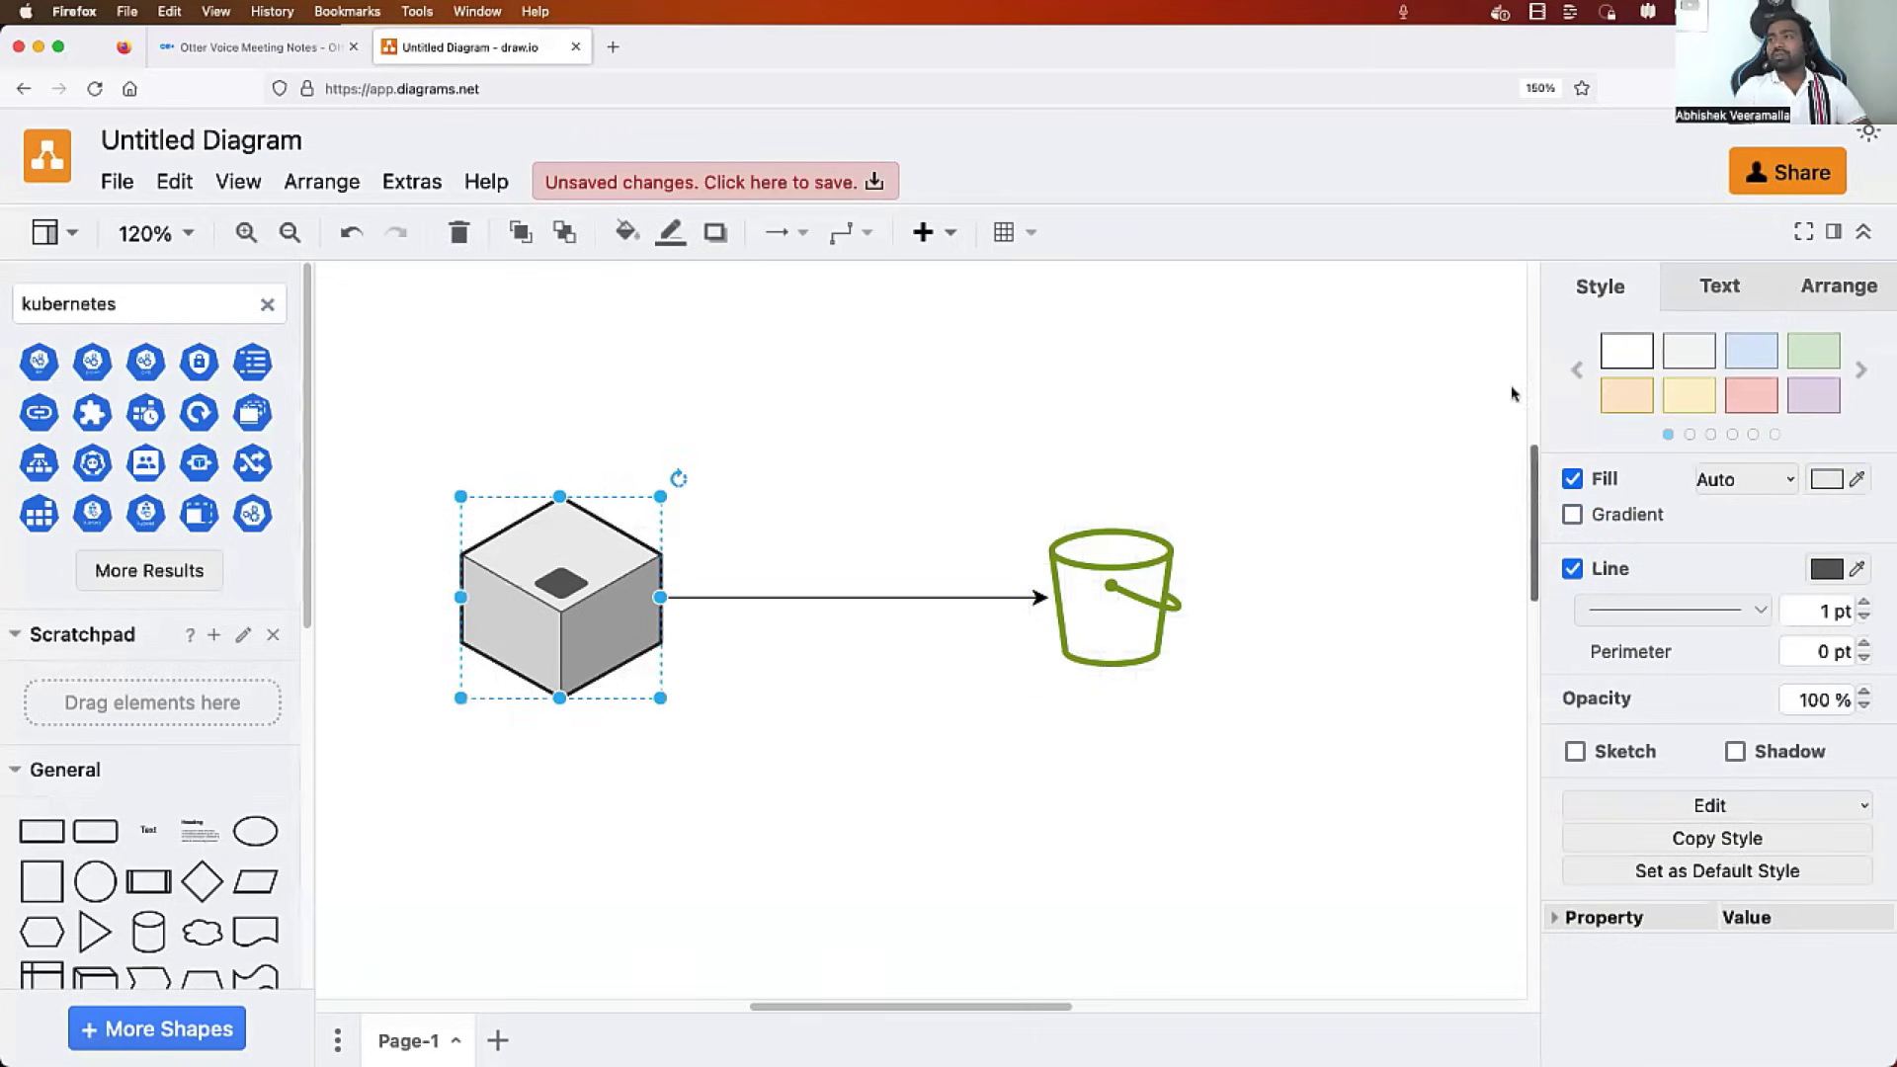
pyautogui.click(1305, 692)
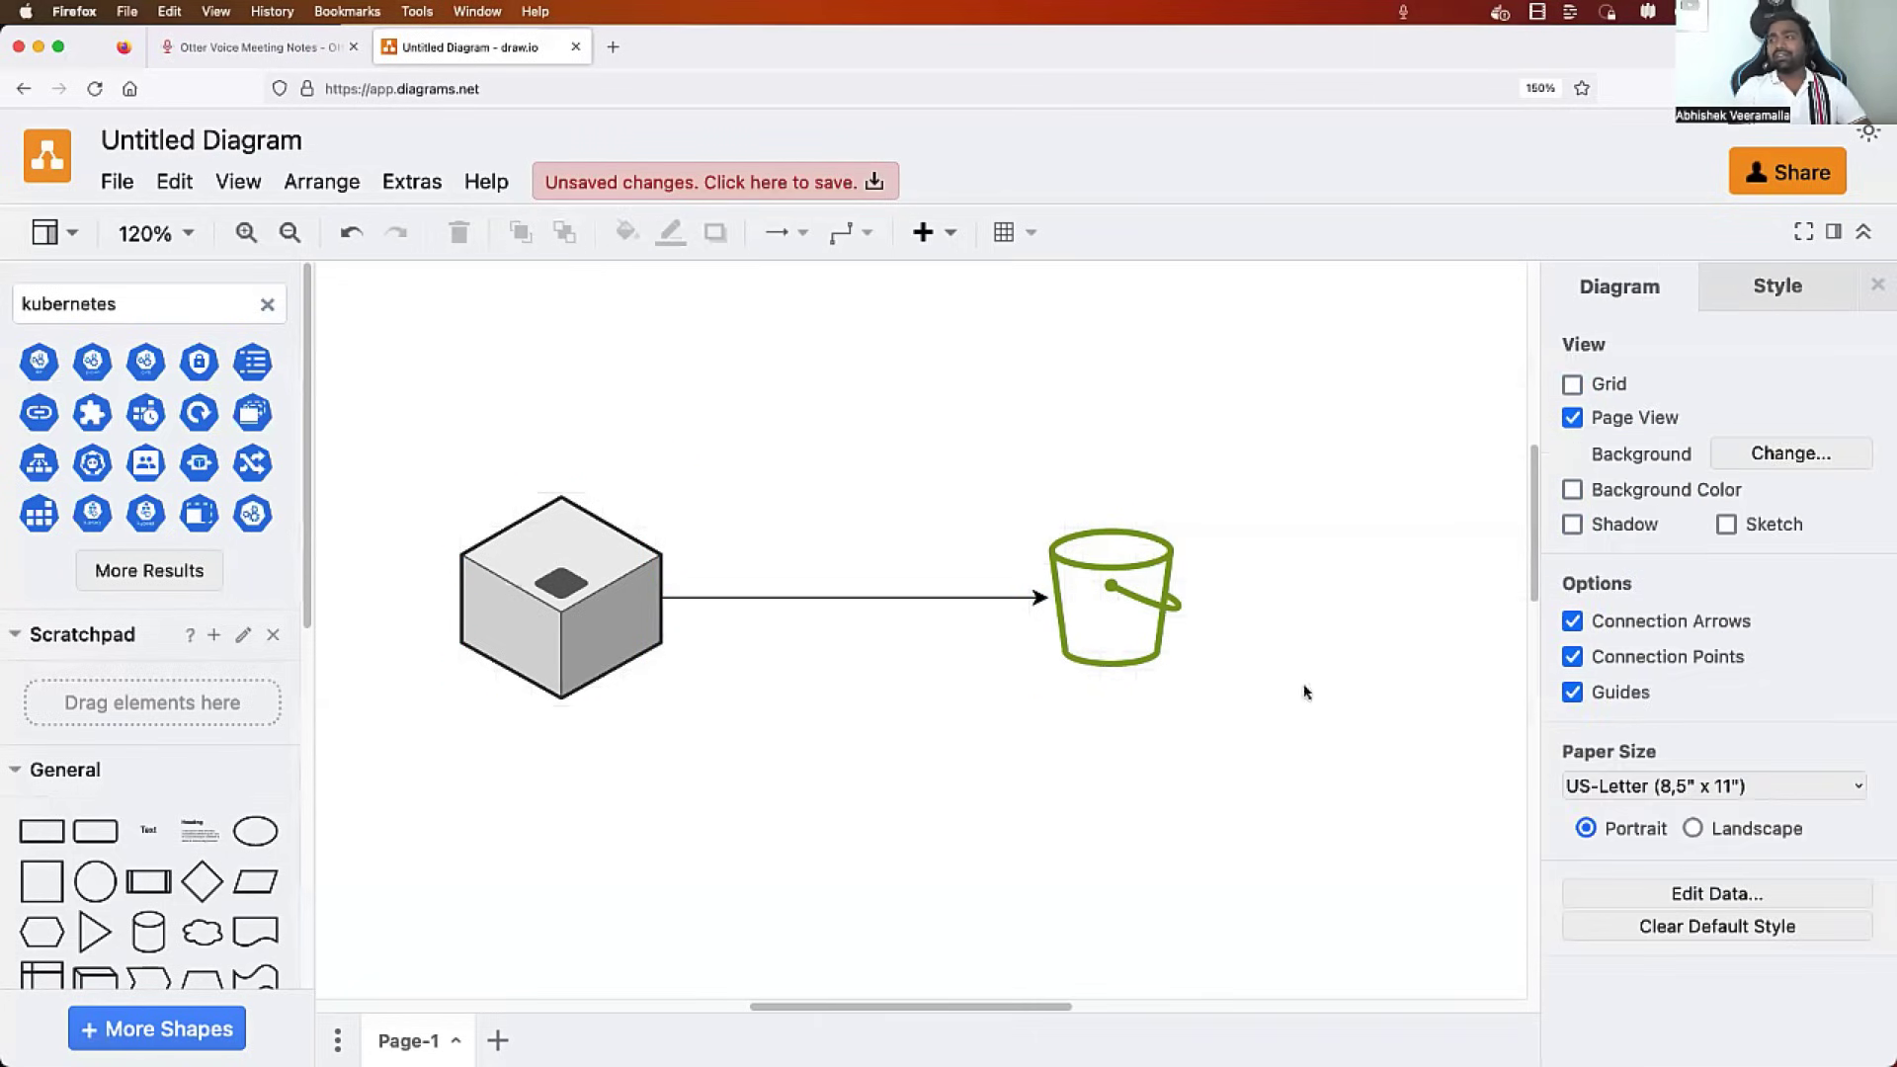
pyautogui.click(1727, 524)
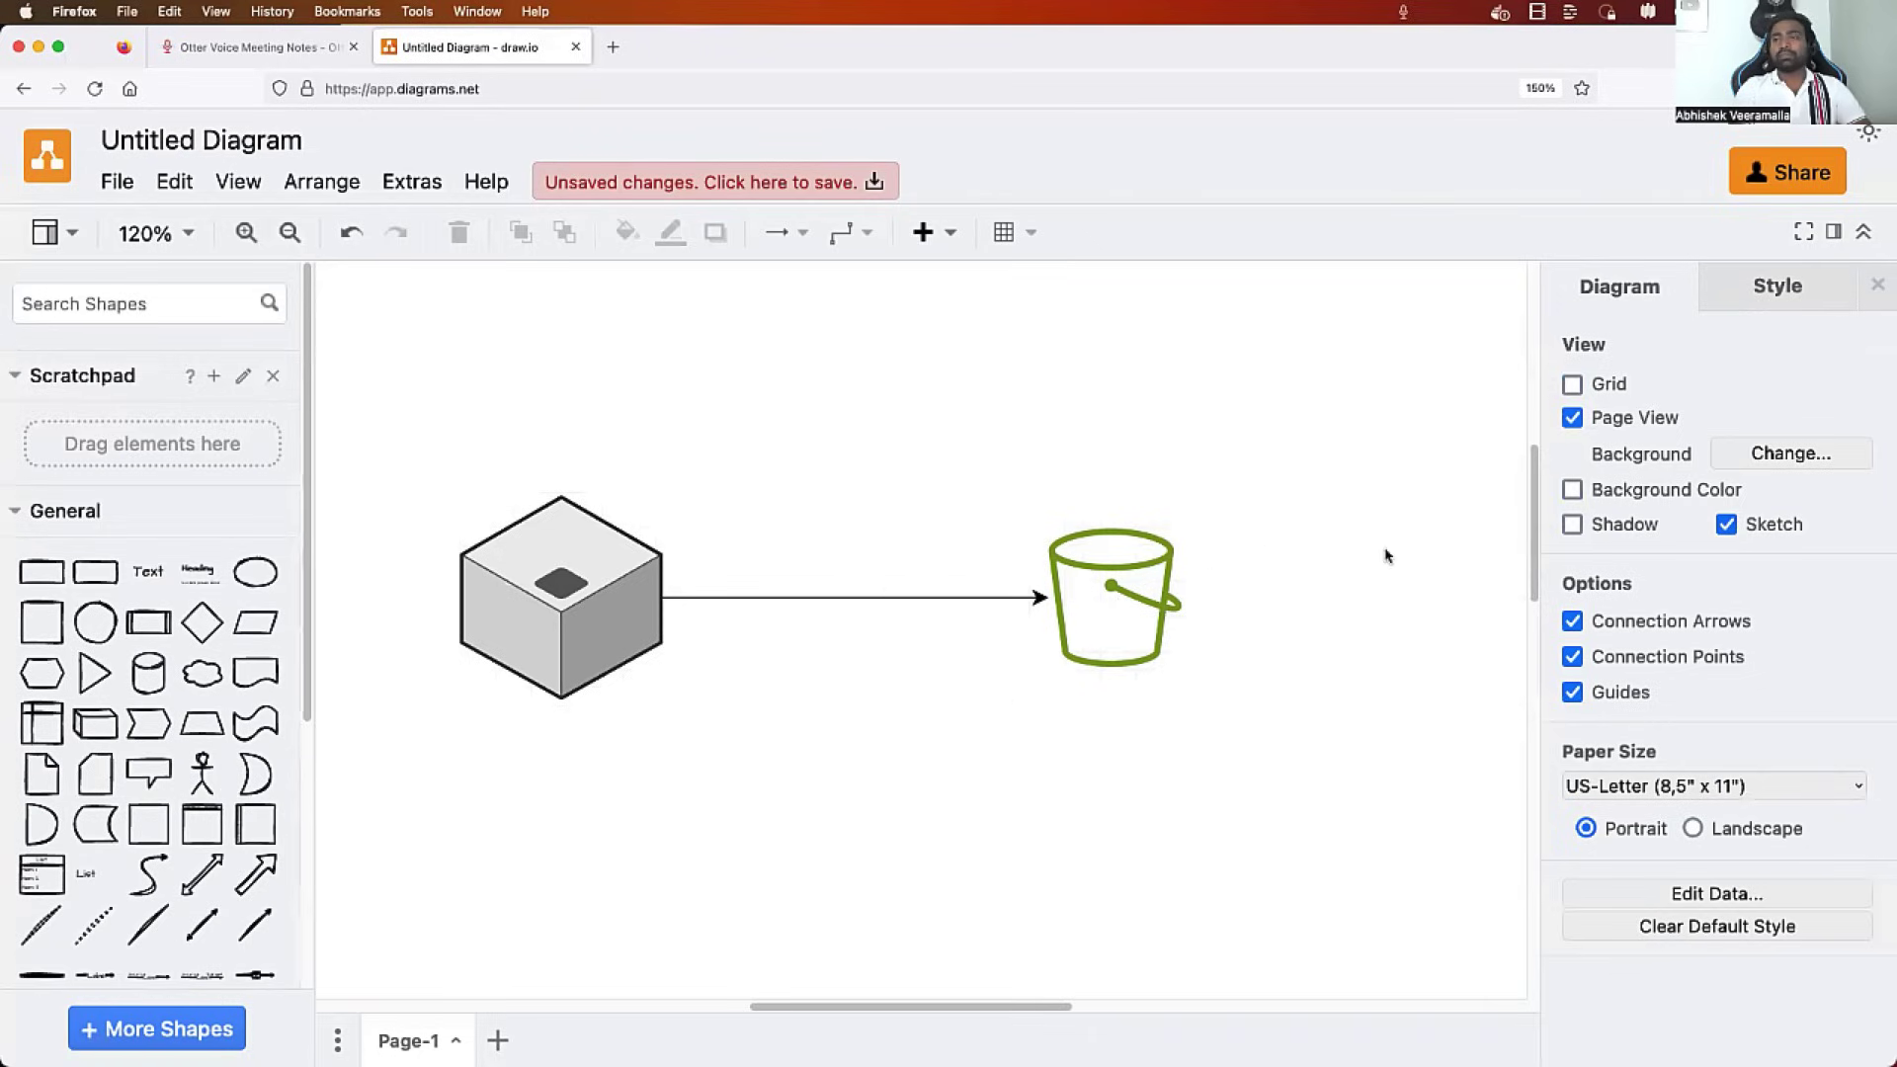
# Add a diamond up and right of the bucket, linked to it by an arrow
pyautogui.click(200, 624)
pyautogui.moveTo(923, 657)
pyautogui.mouseDown()
pyautogui.moveTo(1215, 597)
pyautogui.moveTo(1275, 484)
pyautogui.moveTo(1357, 472)
pyautogui.moveTo(1266, 462)
pyautogui.moveTo(1226, 608)
pyautogui.moveTo(1172, 609)
pyautogui.mouseUp()
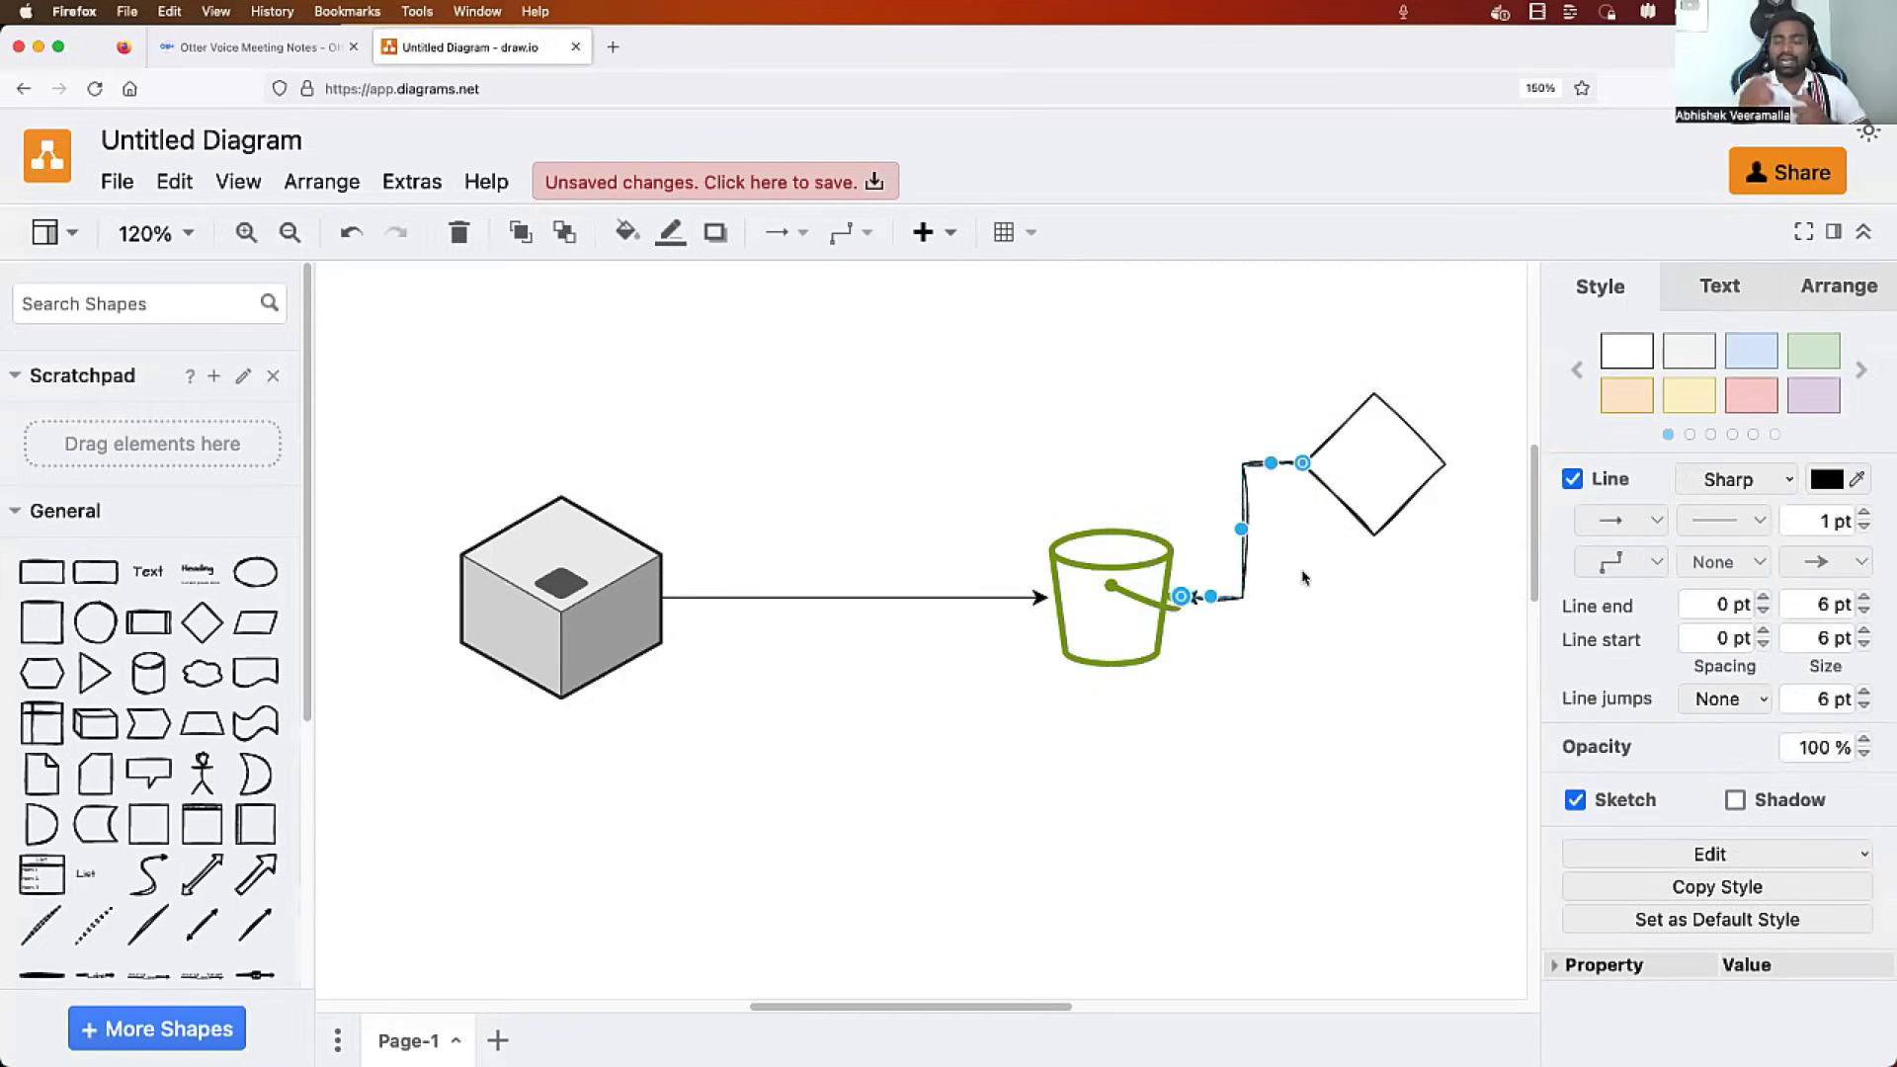
pyautogui.click(1334, 633)
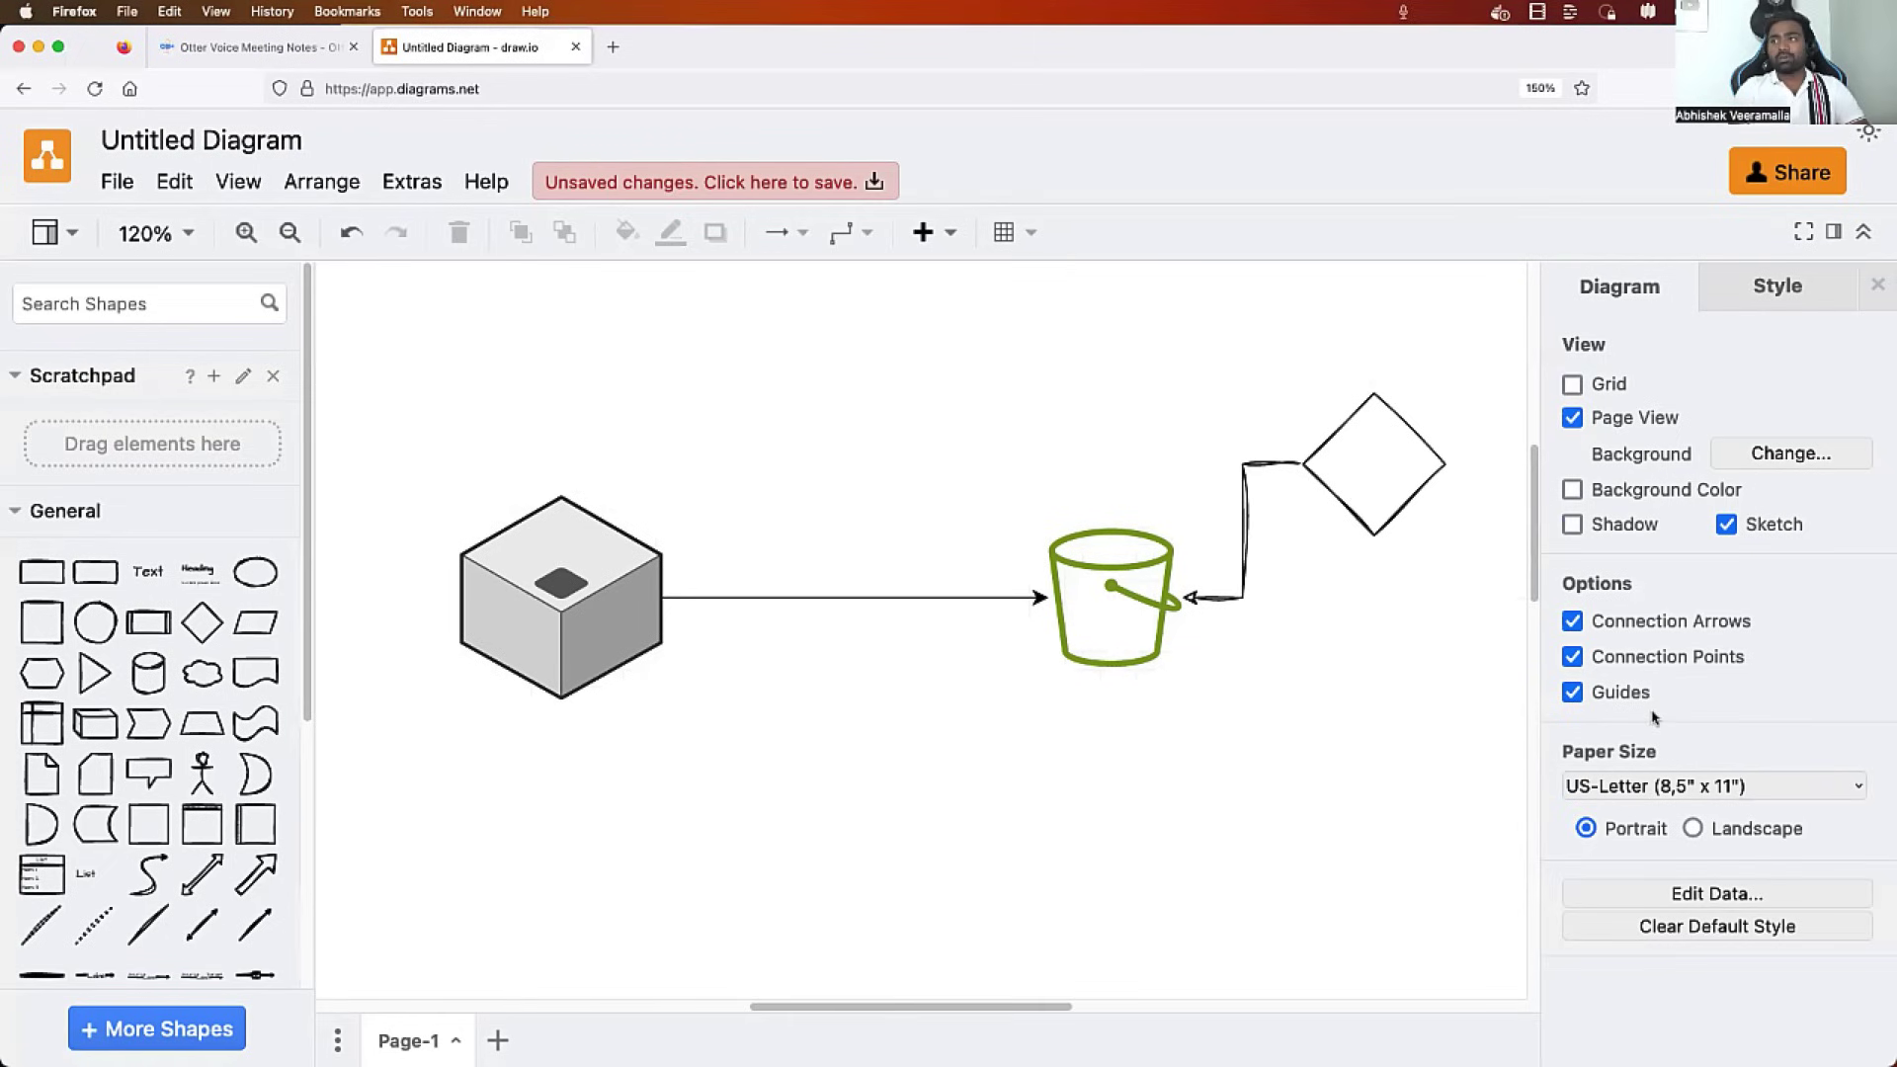
# Scroll down and back up through the draw.io Shapes panel
pyautogui.scroll(-5, 172, 576)
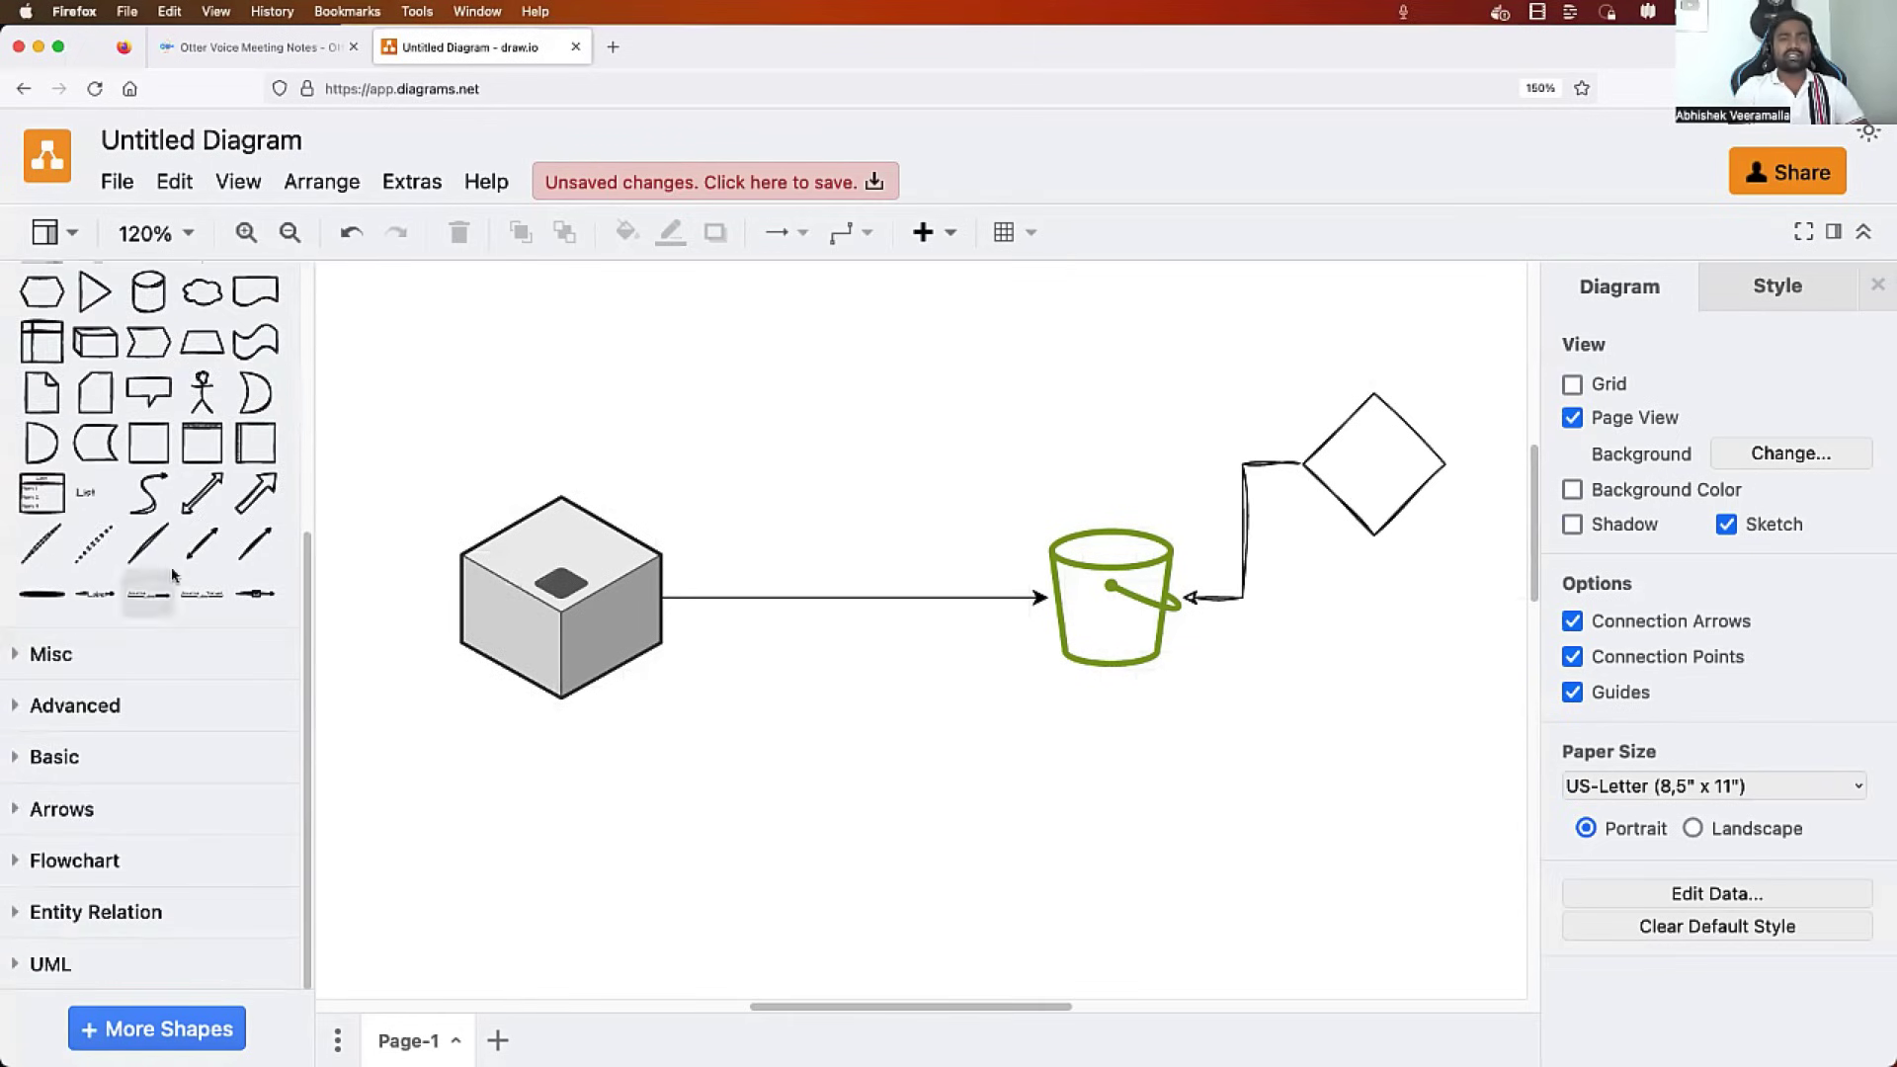
pyautogui.scroll(5, 172, 576)
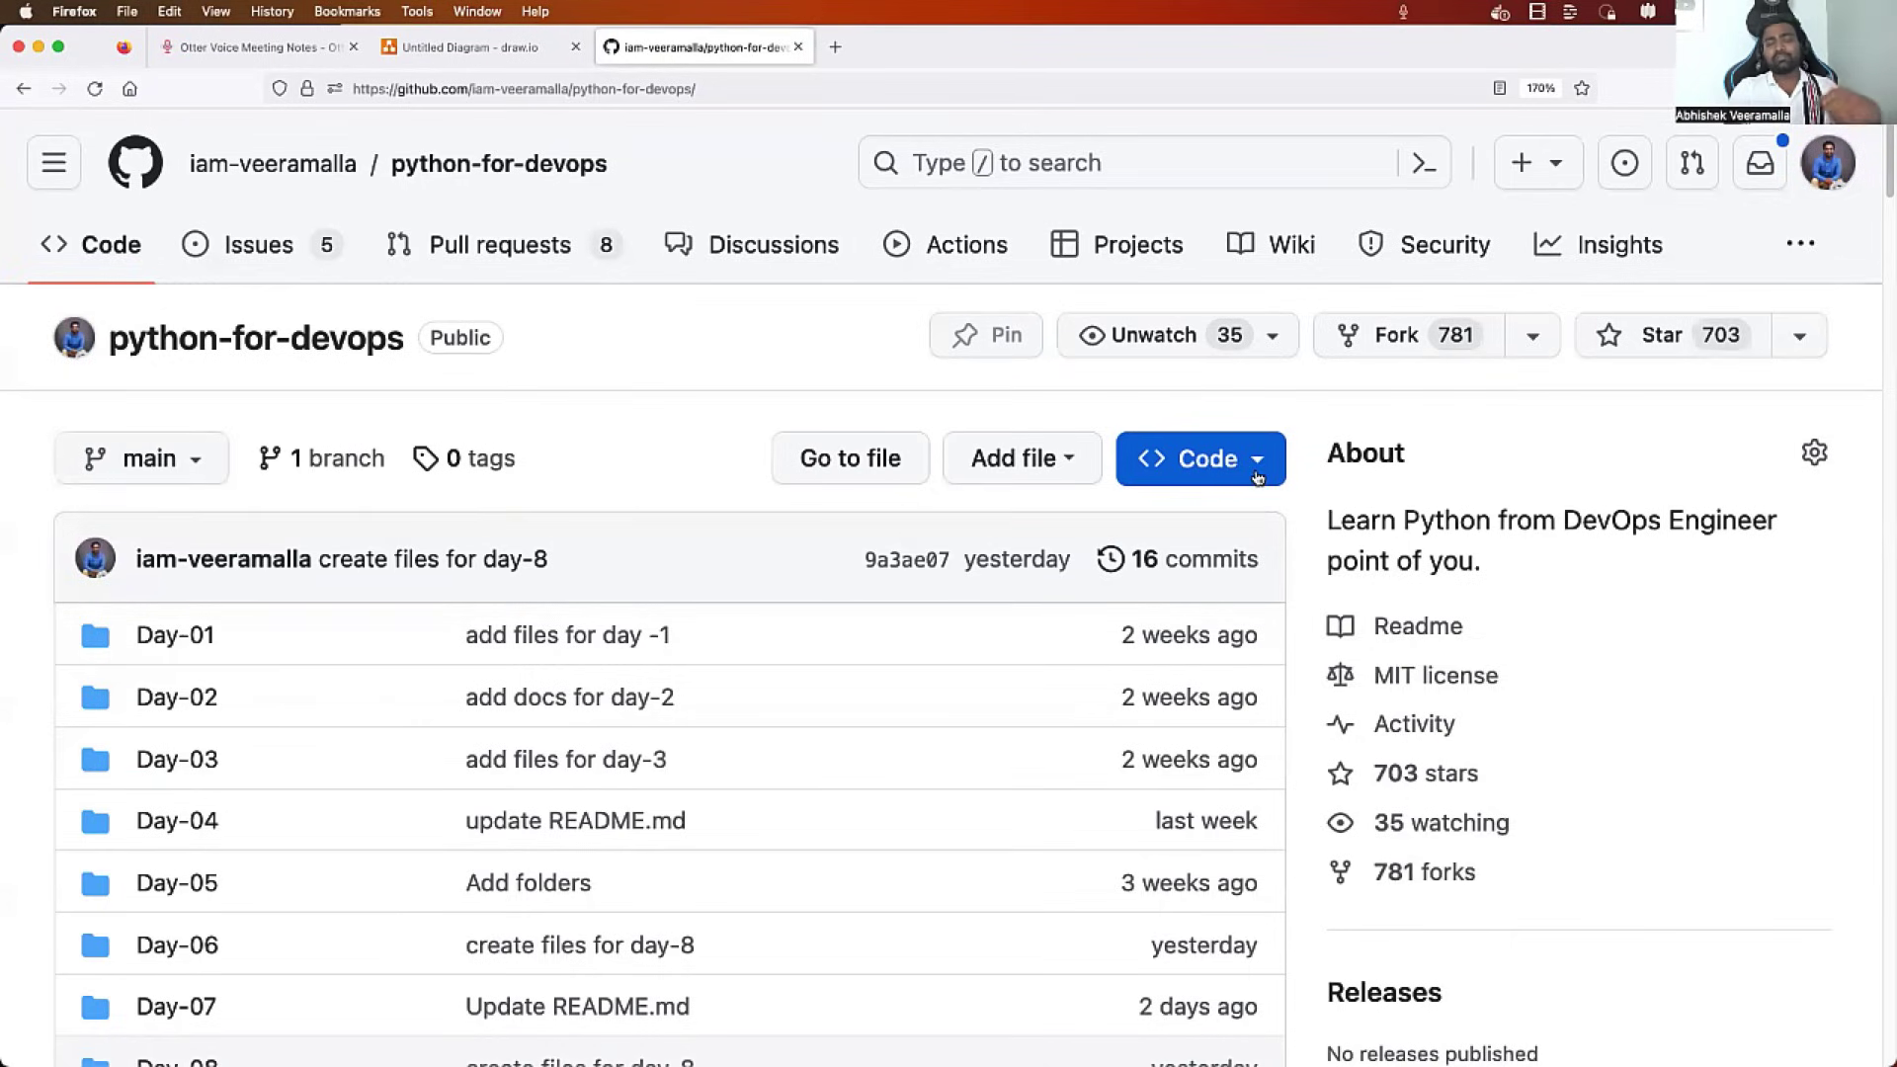
# Open the 'stunning yodel' codespace from the repository's Code button Codespaces list
pyautogui.click(1257, 478)
pyautogui.scroll(-2, 855, 704)
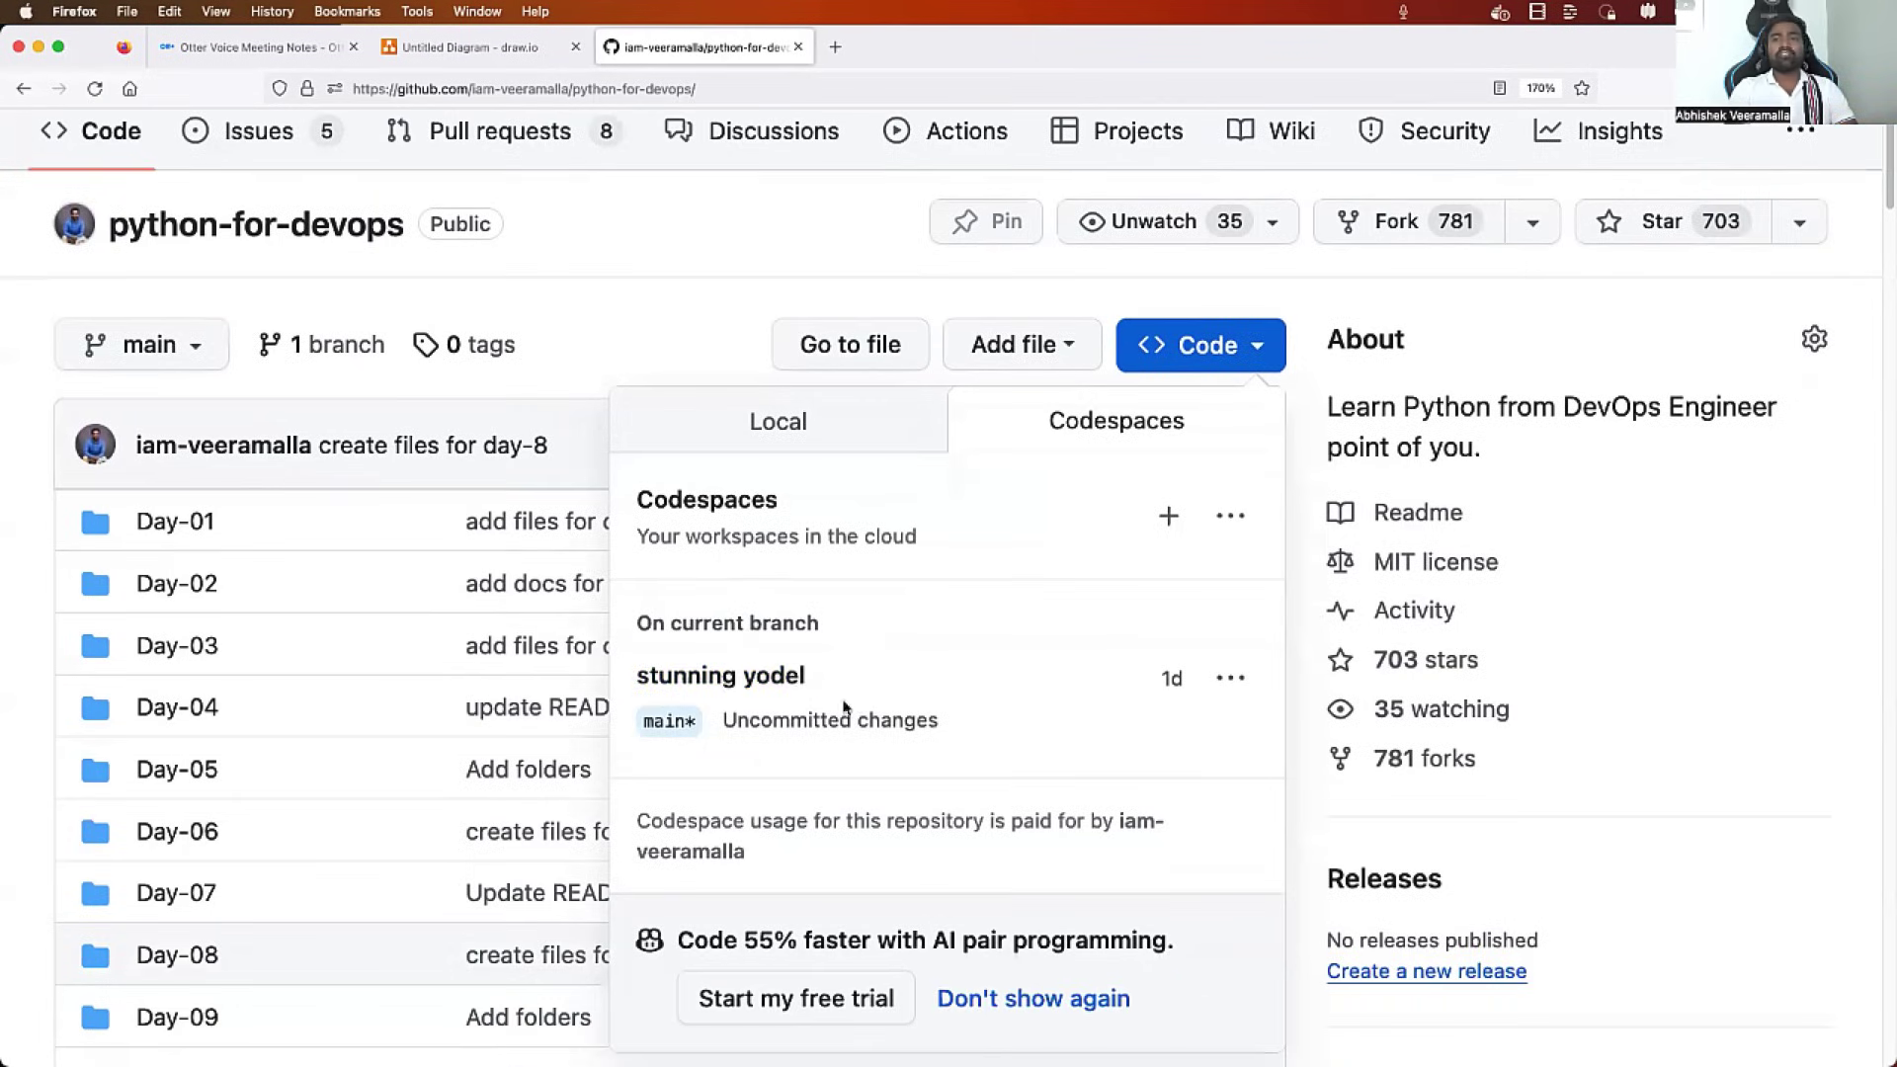
pyautogui.click(721, 680)
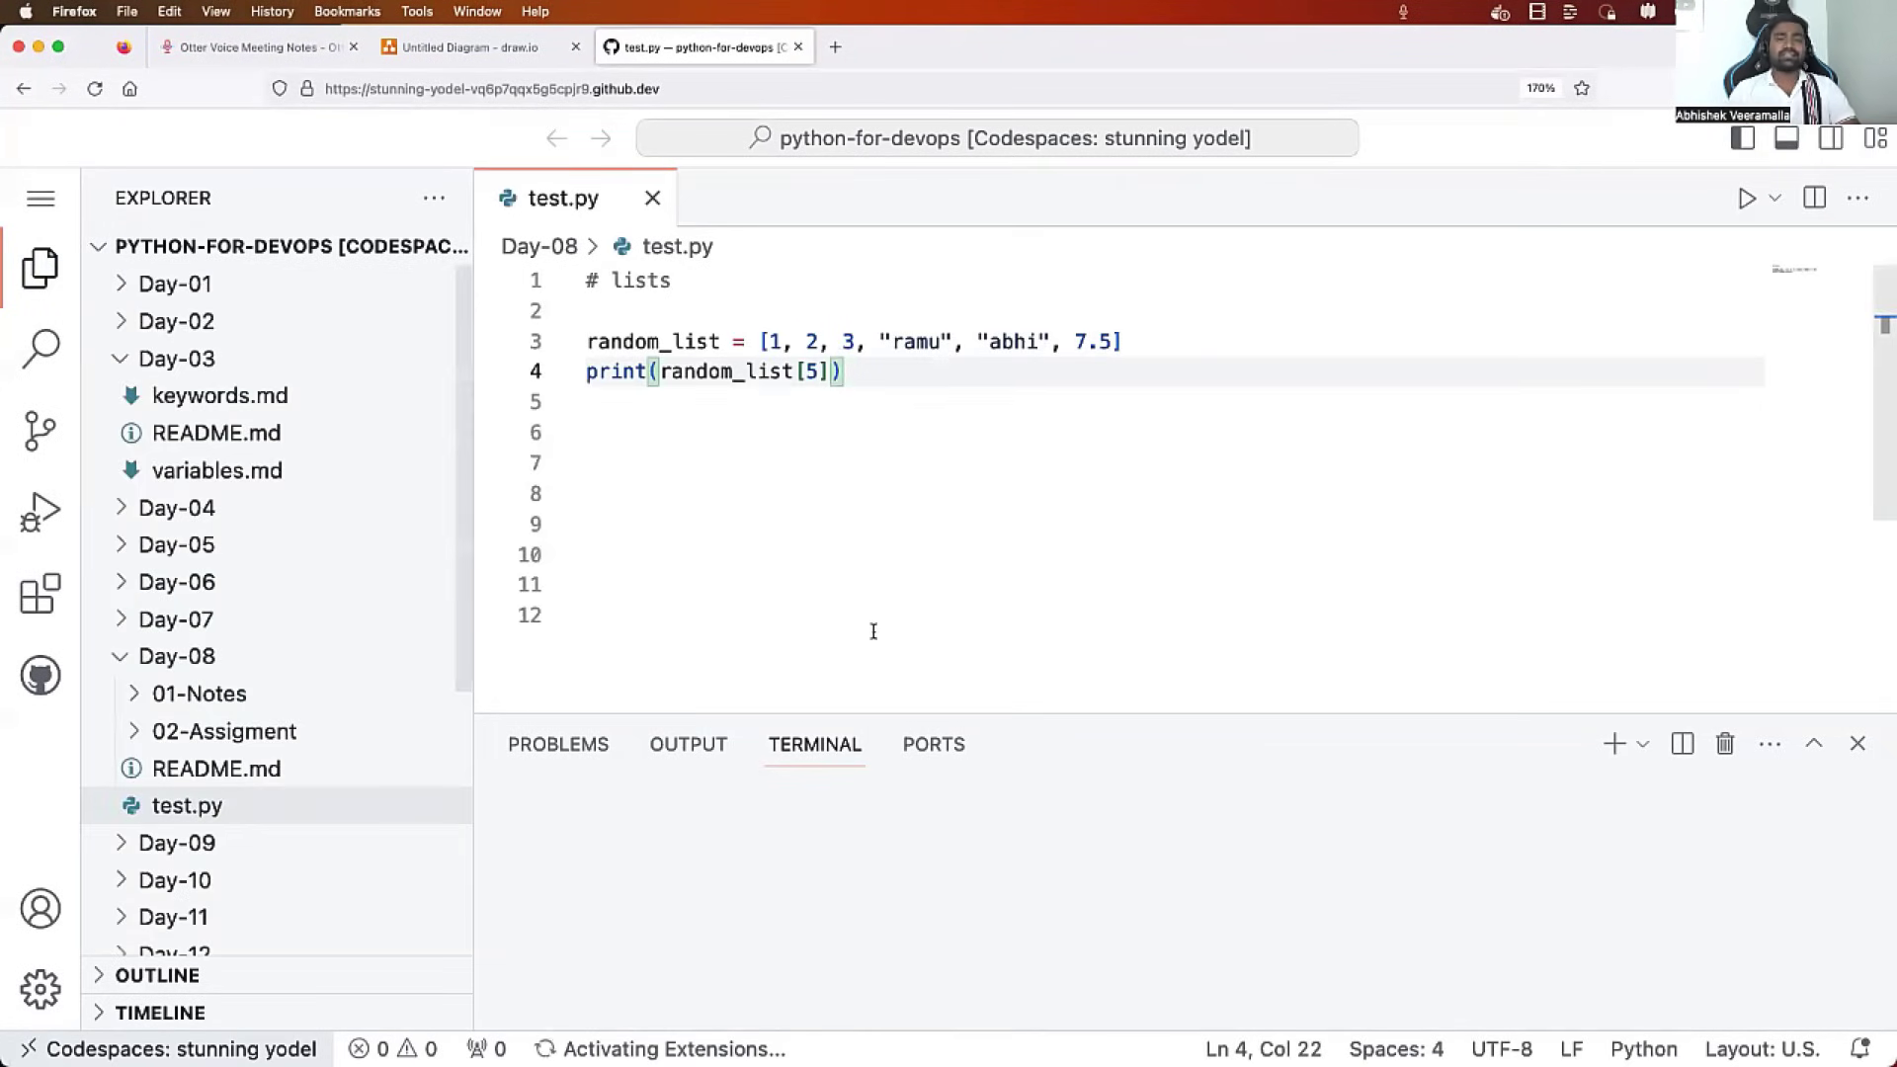
# Click into test.py, dismiss the Python deprecation notice, and expand Day-08's 01-Notes folder
pyautogui.click(904, 423)
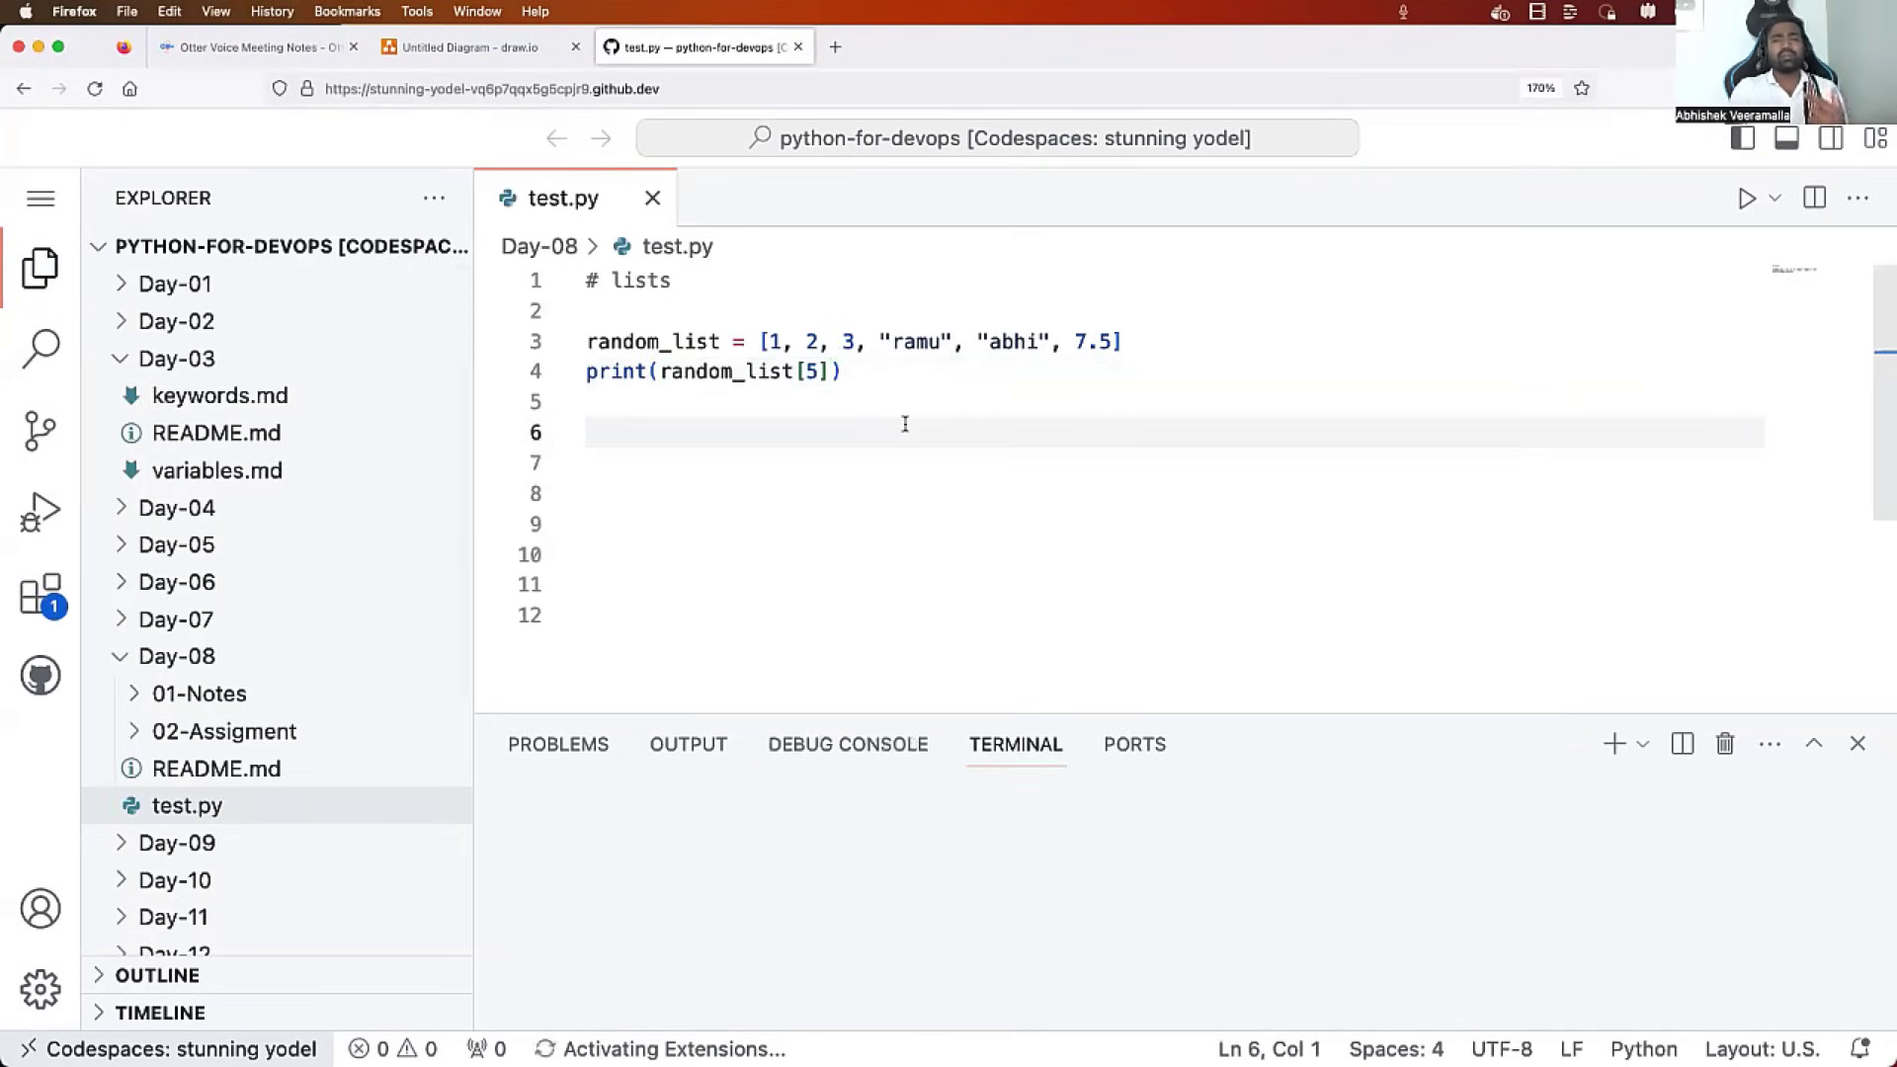
pyautogui.click(881, 373)
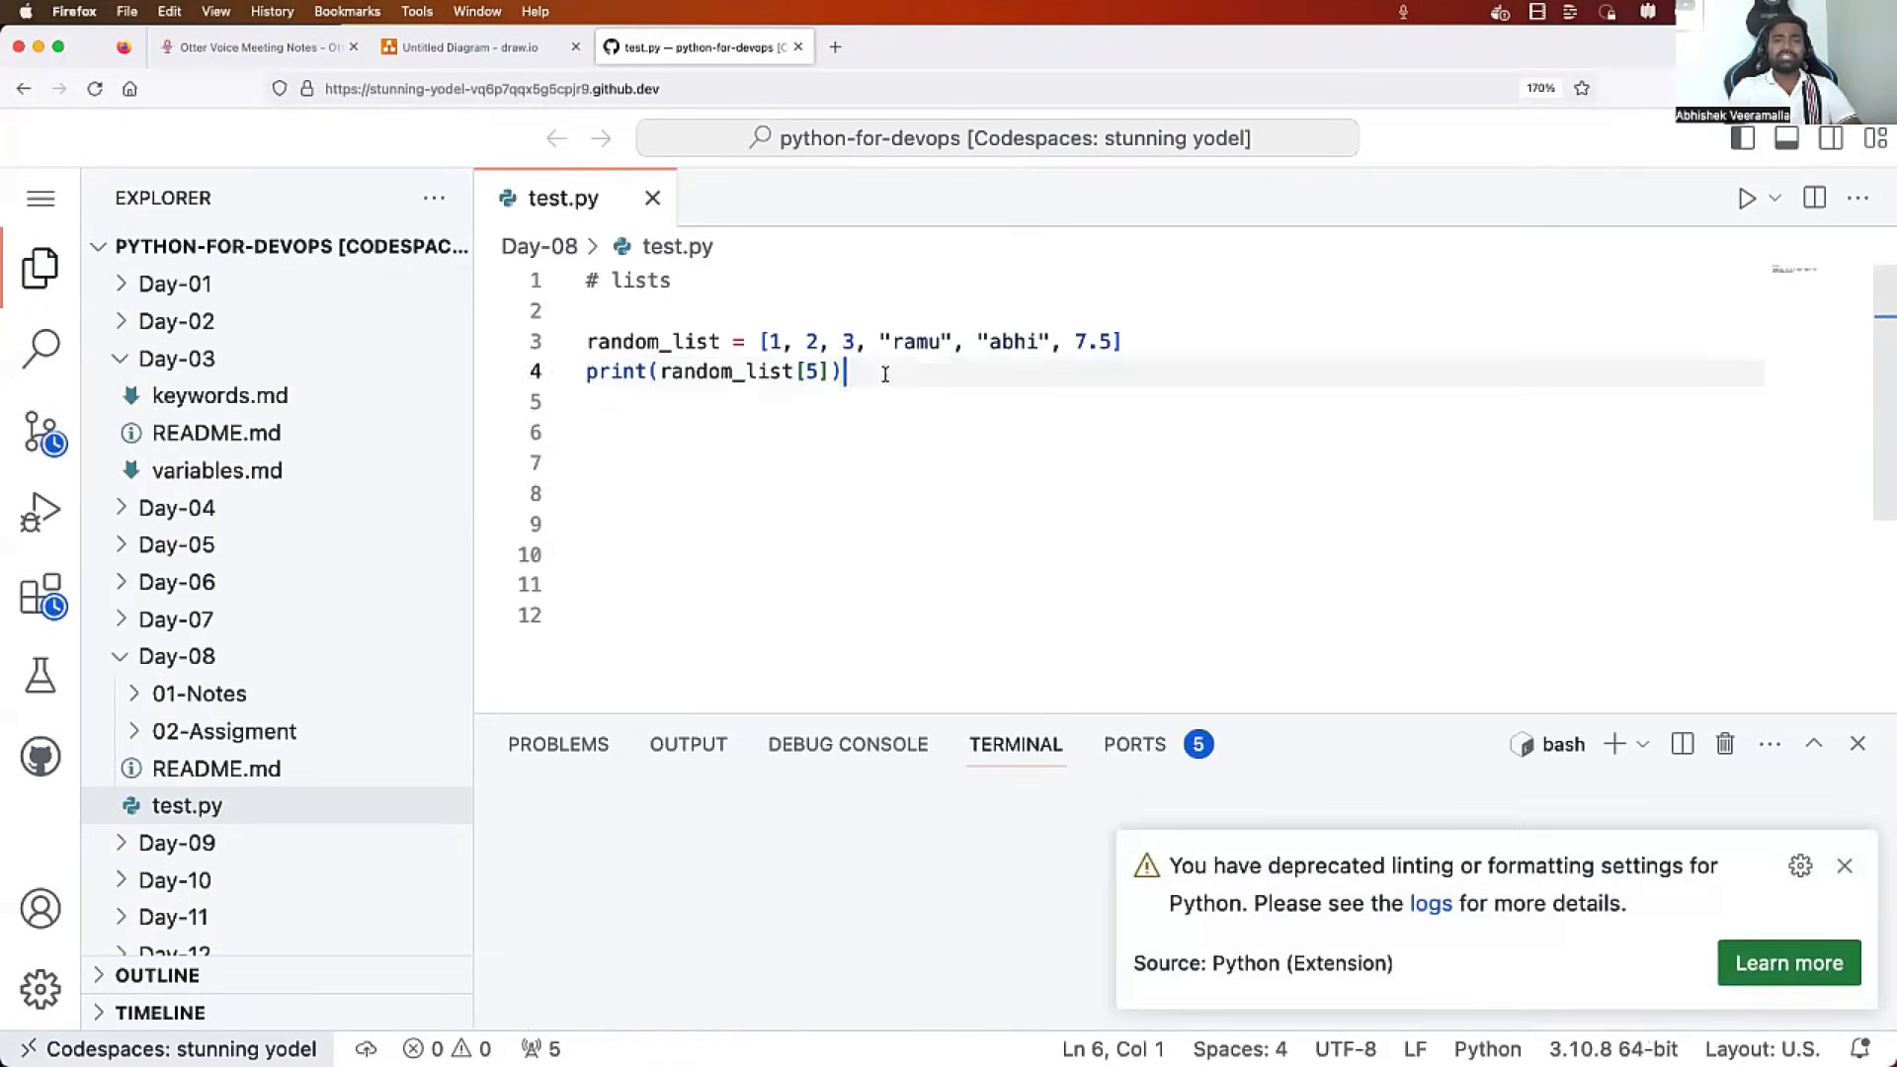
pyautogui.click(1842, 862)
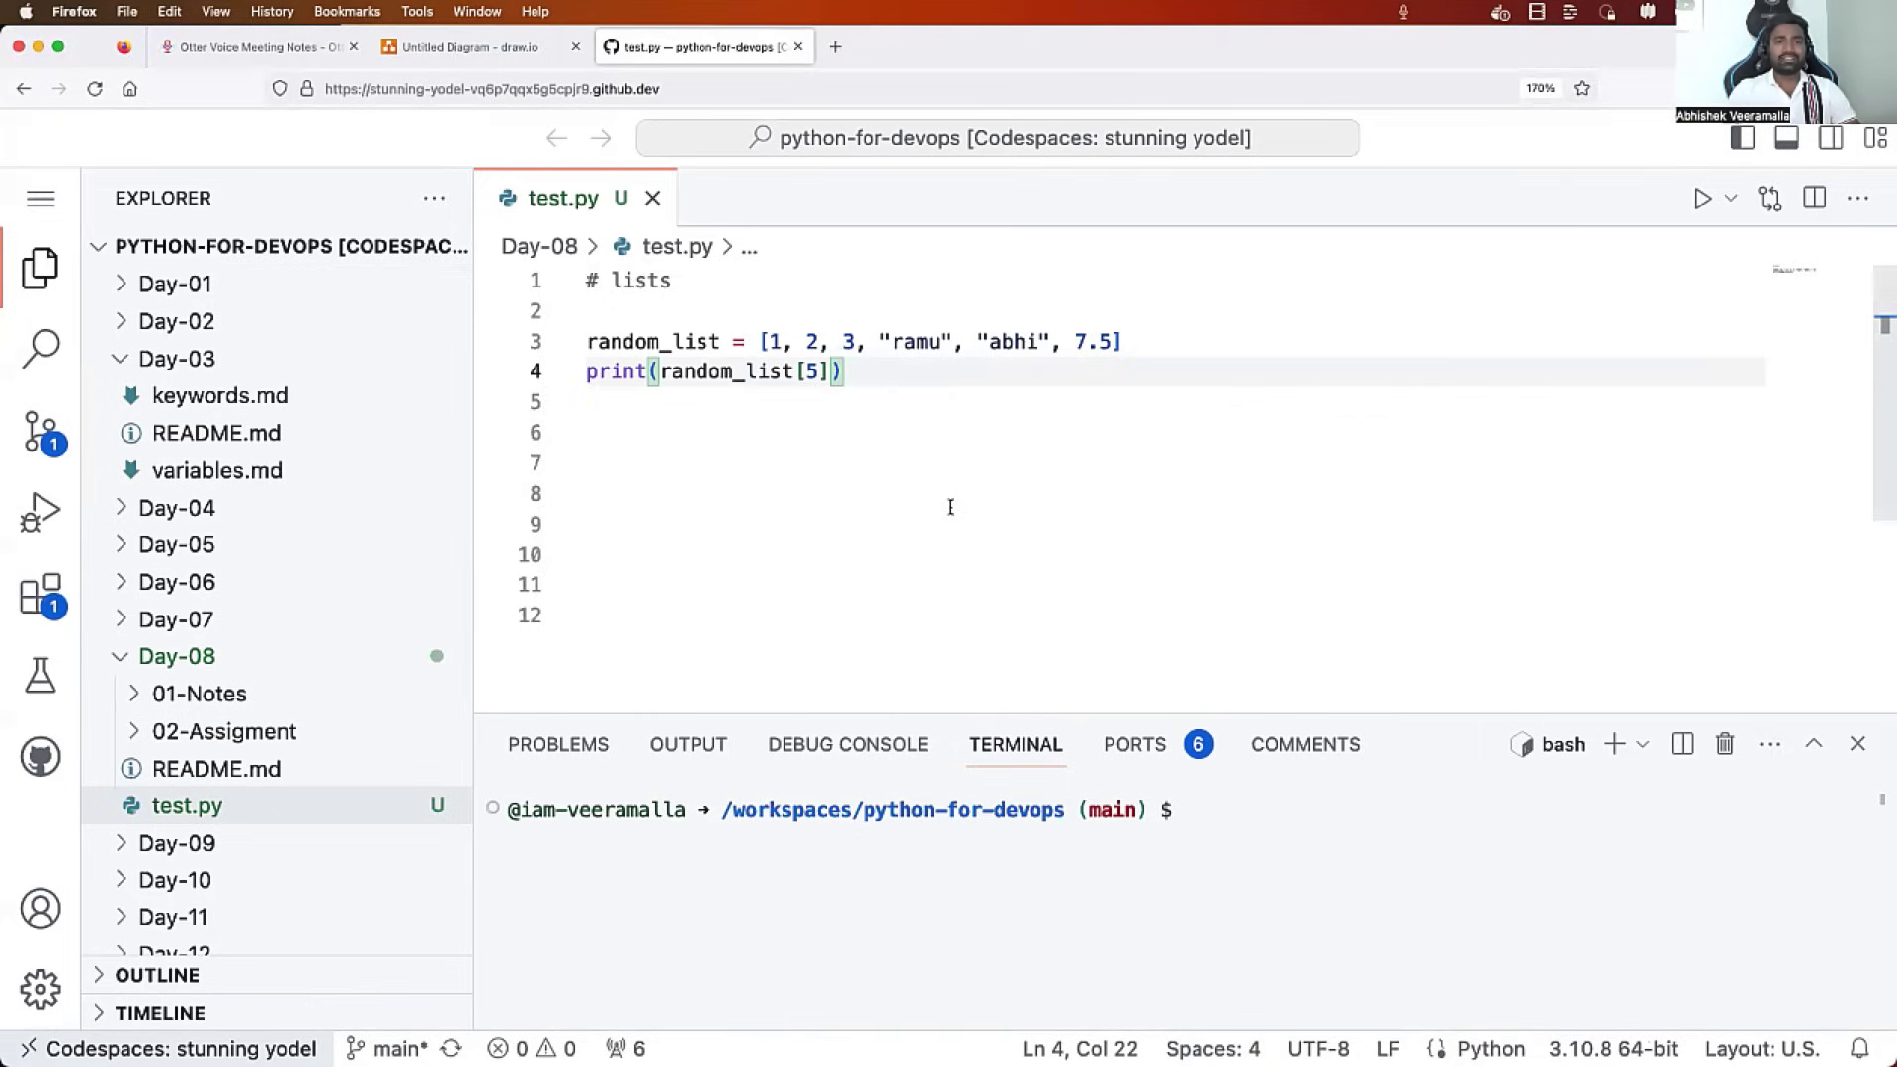
pyautogui.click(178, 704)
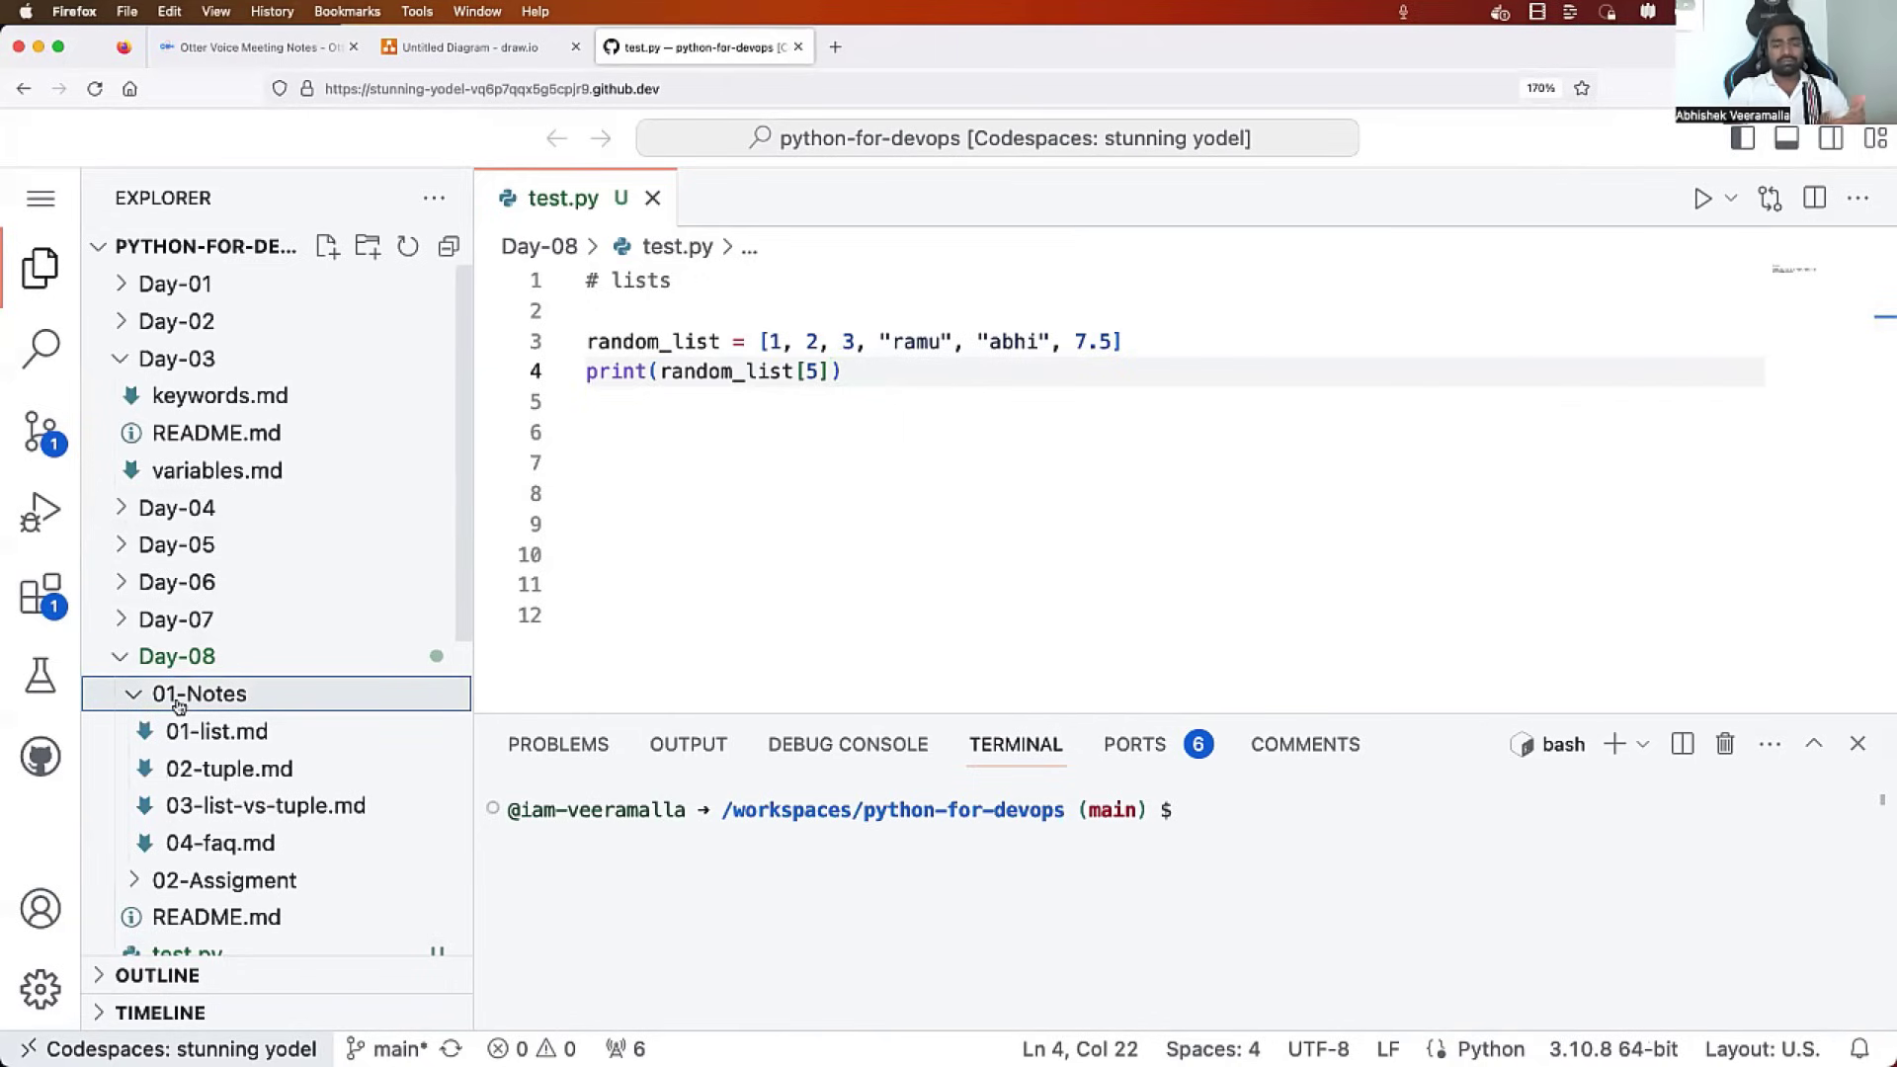